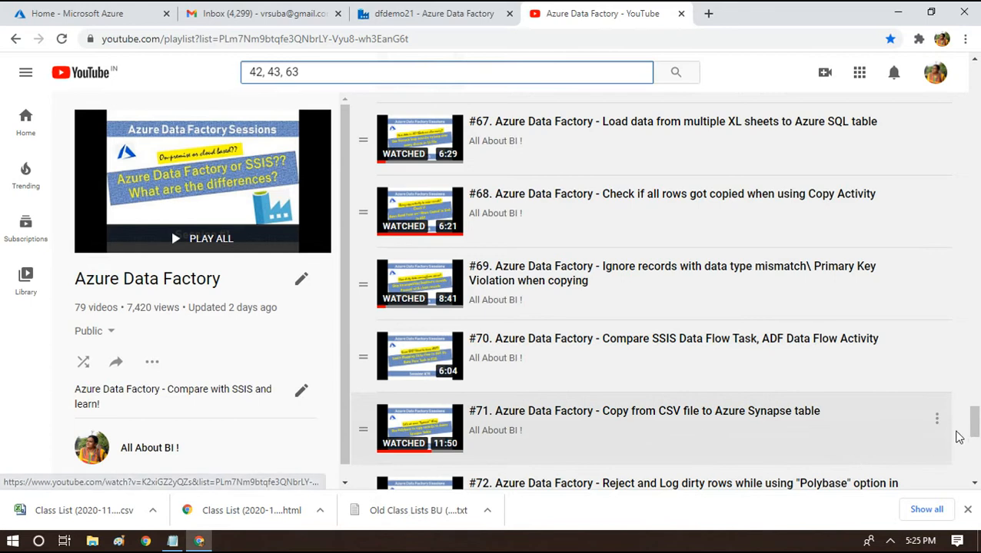
In Data Factory, inspect Web1's request settings and its Body expression.
left_click_drag(974, 425, 975, 300)
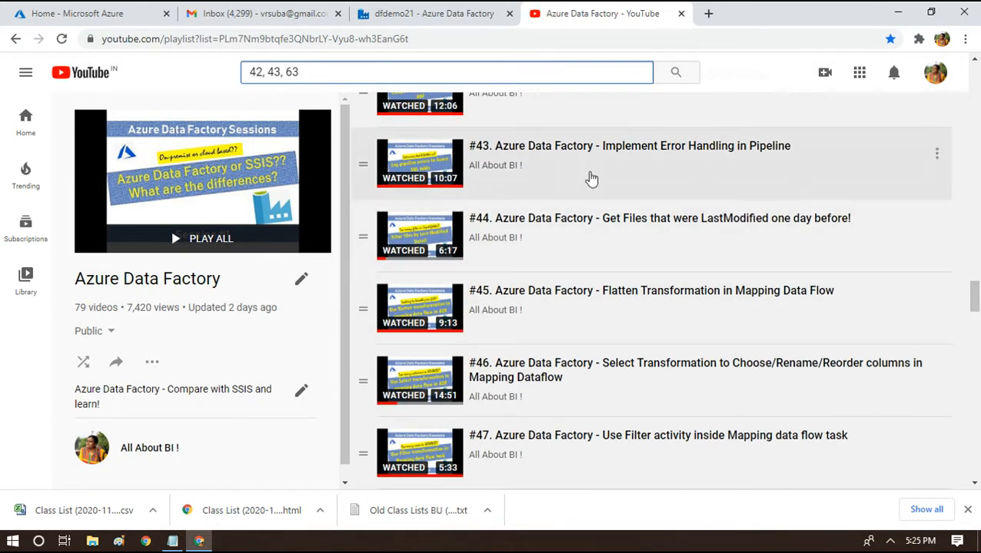
left_click_drag(974, 305, 974, 290)
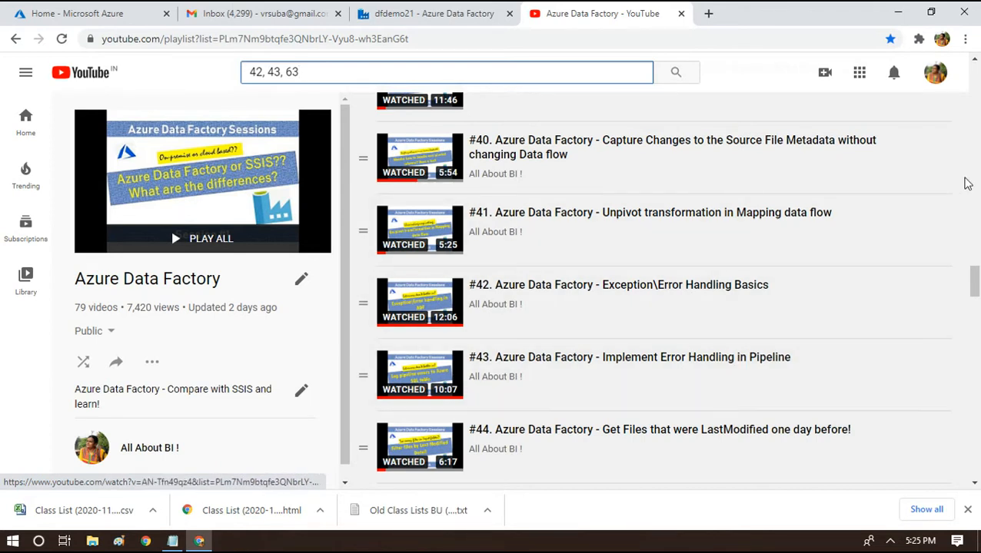
left_click_drag(976, 292, 976, 403)
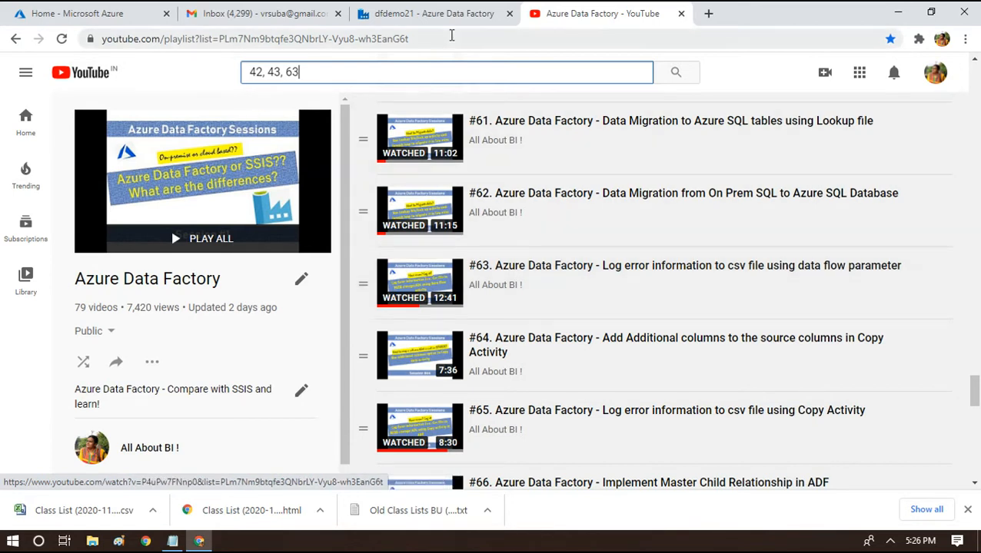
left_click(450, 9)
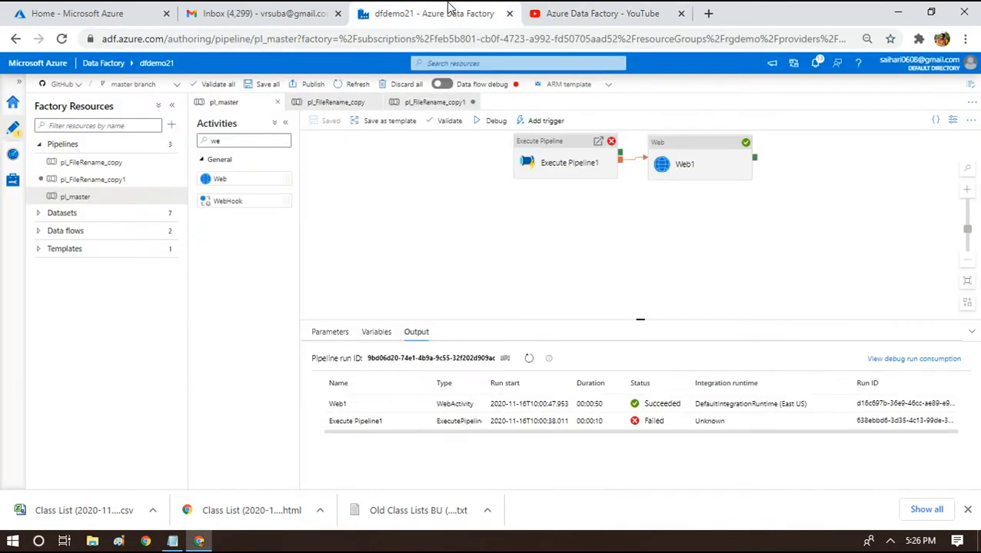
left_click(572, 151)
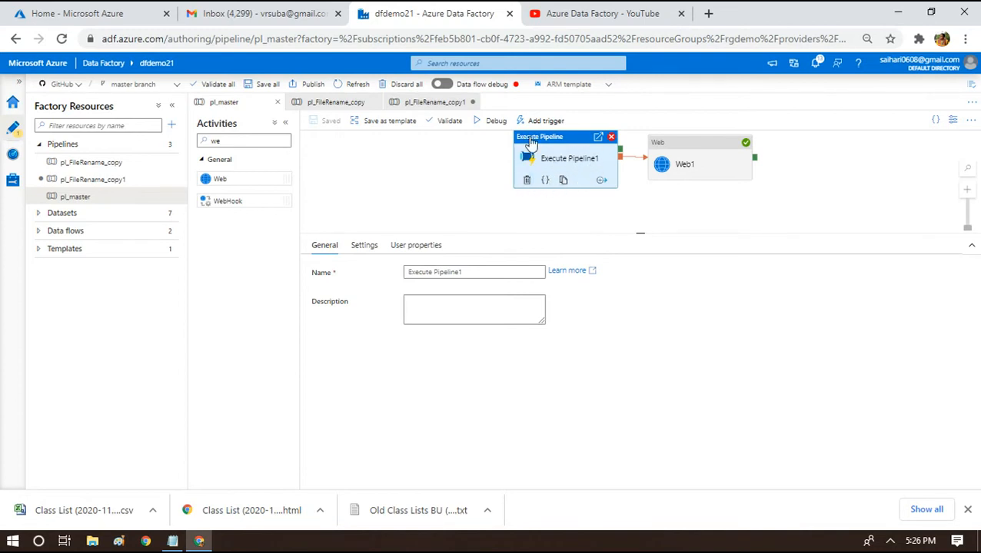
left_click(692, 157)
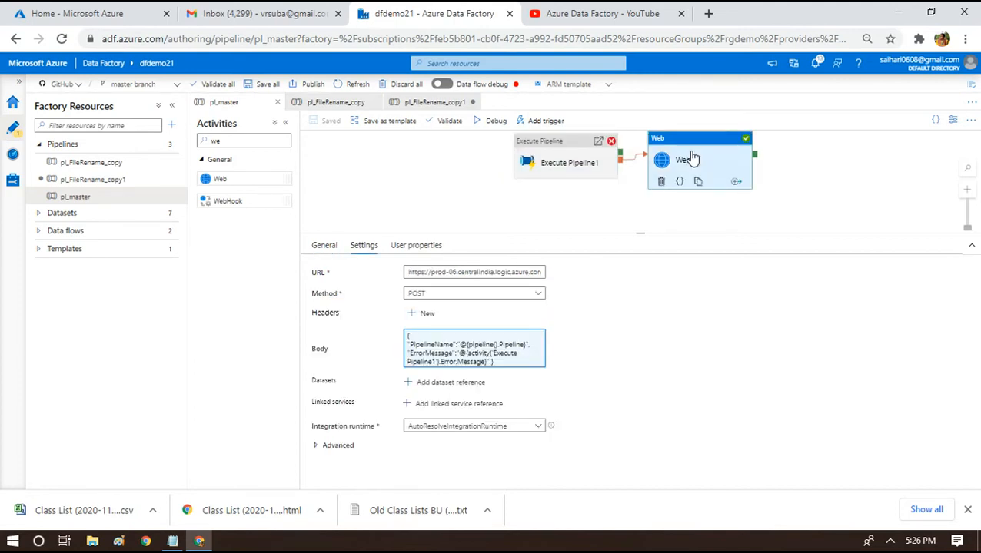
left_click(465, 343)
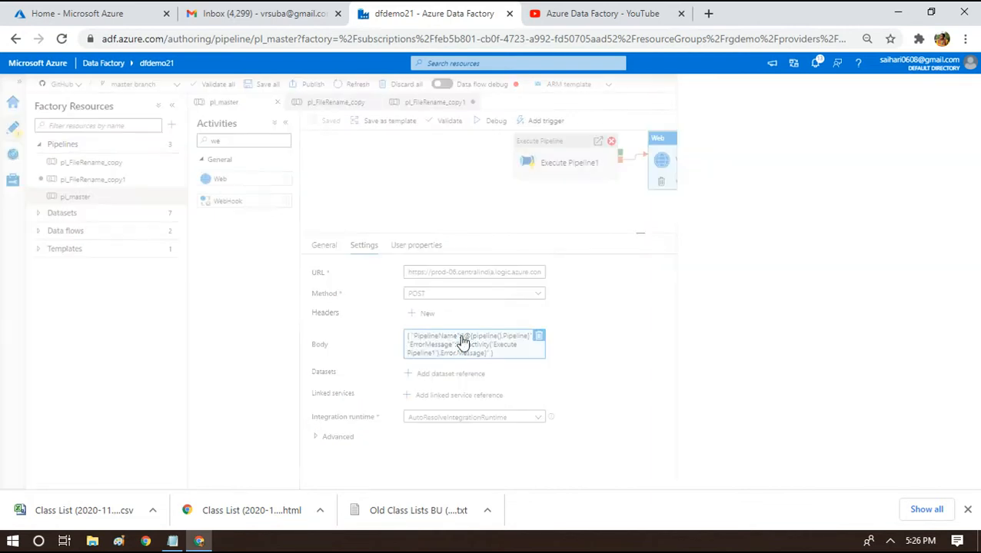
Discard the Body expression edits and delete the Web1 activity from pl_master.
left_click(808, 132)
key("ctrl+a")
key("ctrl+c")
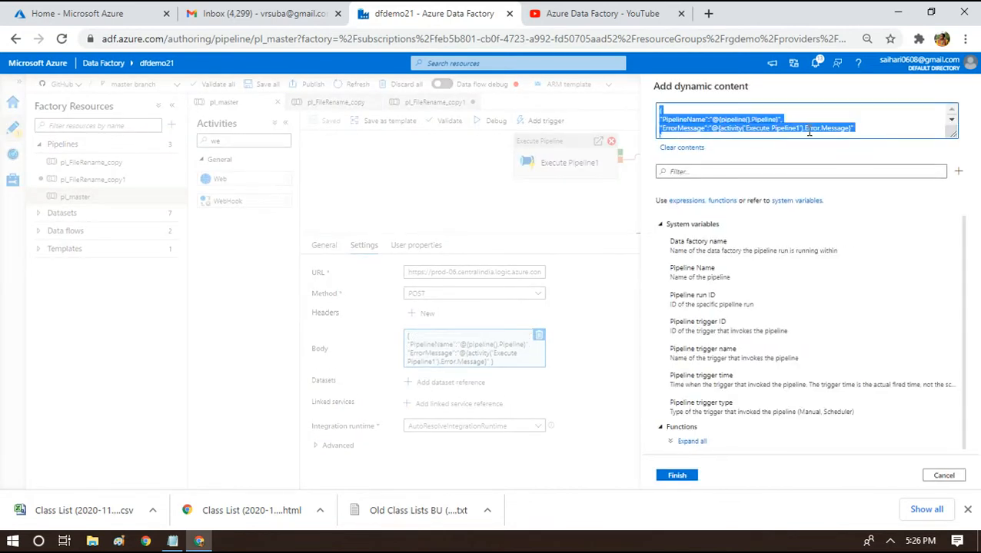
key("Delete")
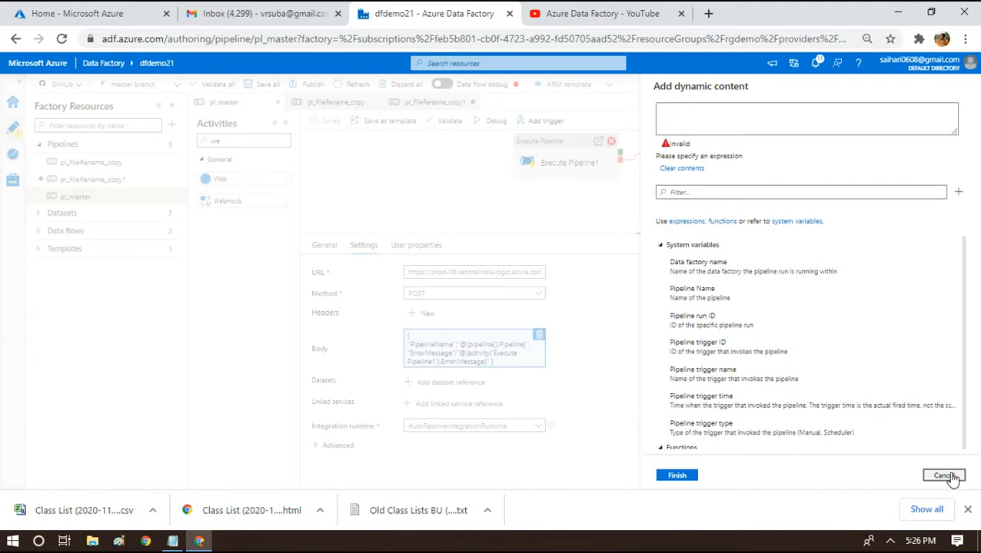
left_click(943, 476)
key("Delete")
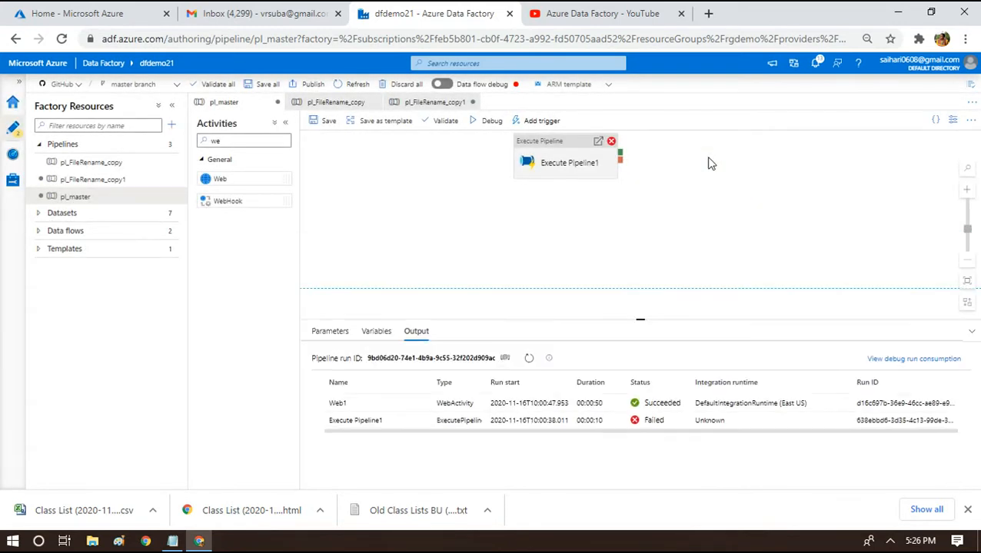
left_click(247, 144)
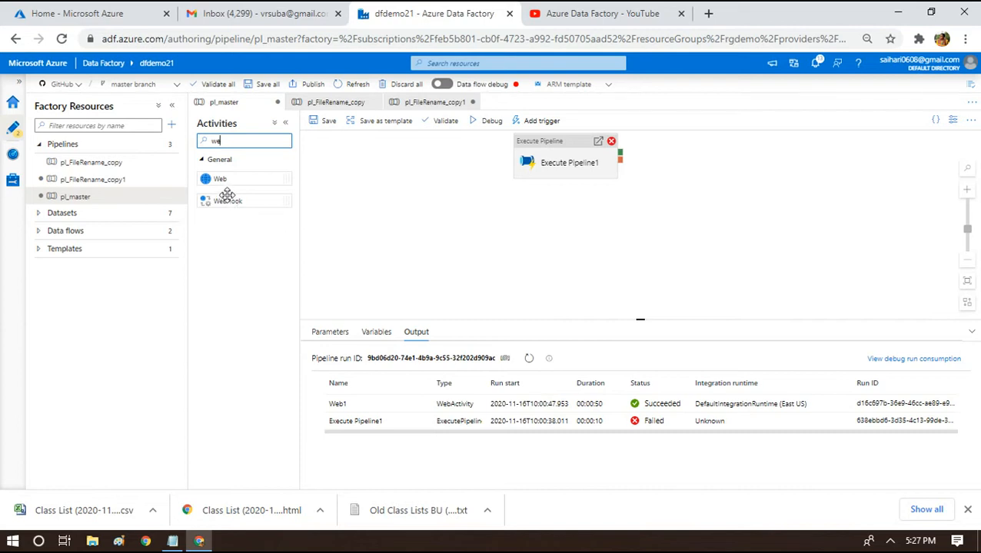
Drop a new Web activity after Execute Pipeline1, connect them, and open Web1's settings.
left_click_drag(220, 177, 718, 154)
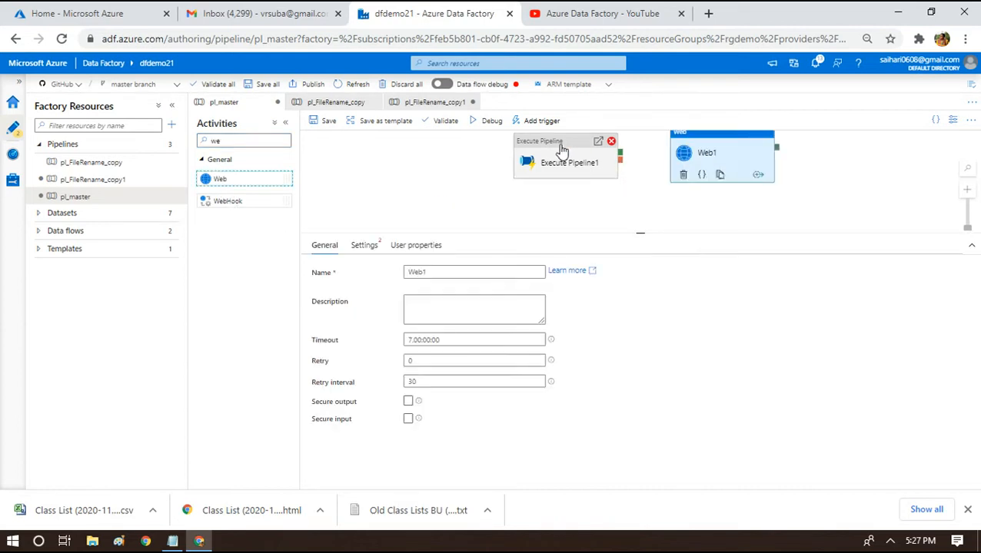
left_click_drag(560, 149, 558, 179)
left_click_drag(696, 149, 690, 175)
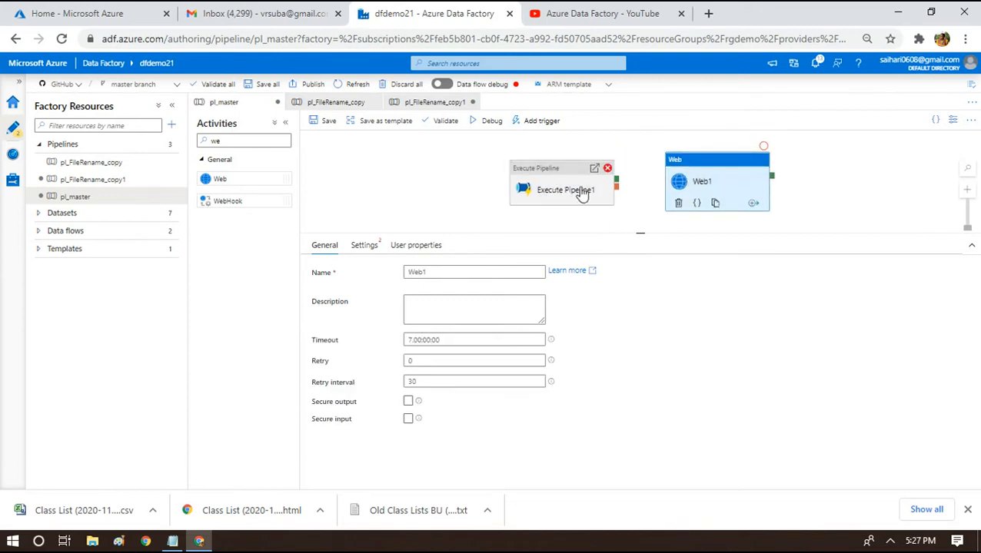
left_click_drag(617, 180, 667, 192)
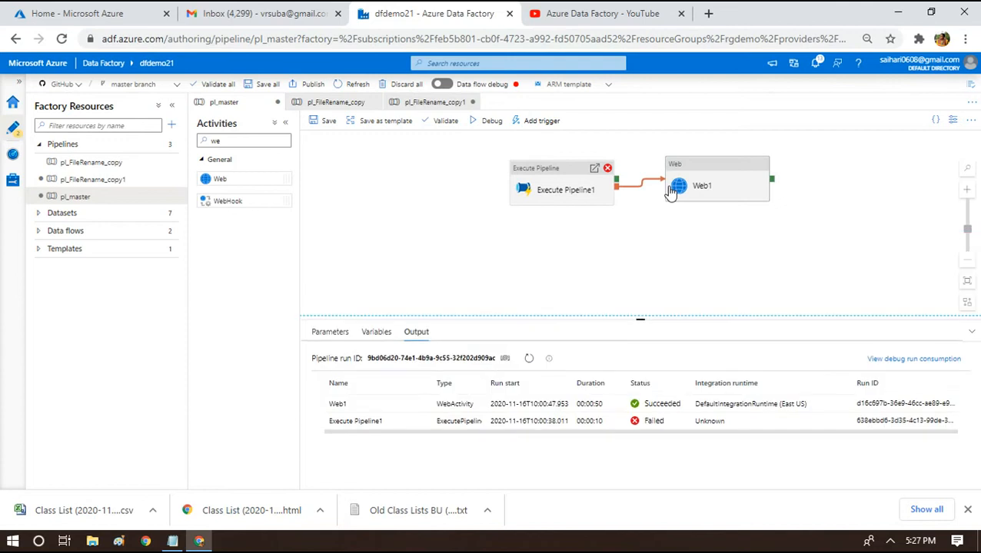
left_click(696, 181)
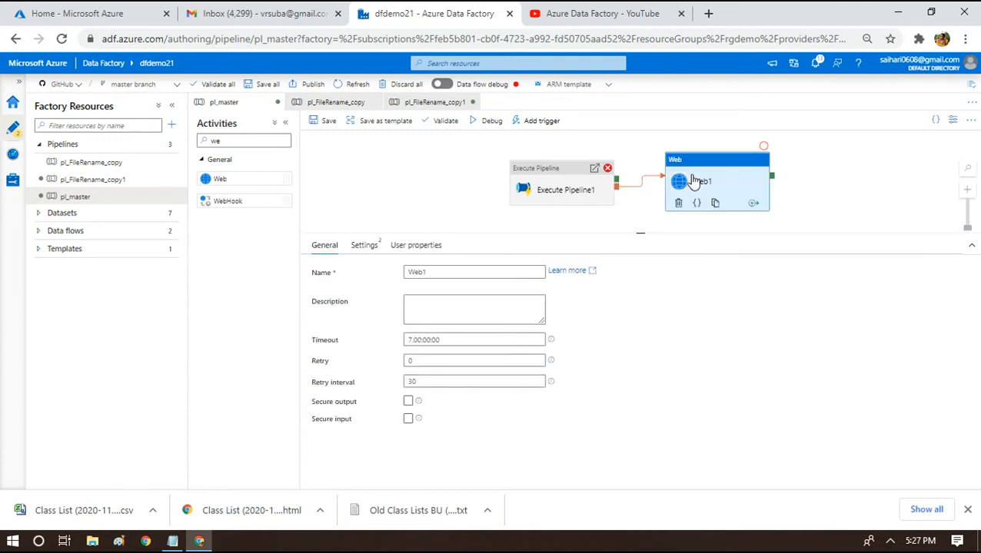
left_click(364, 245)
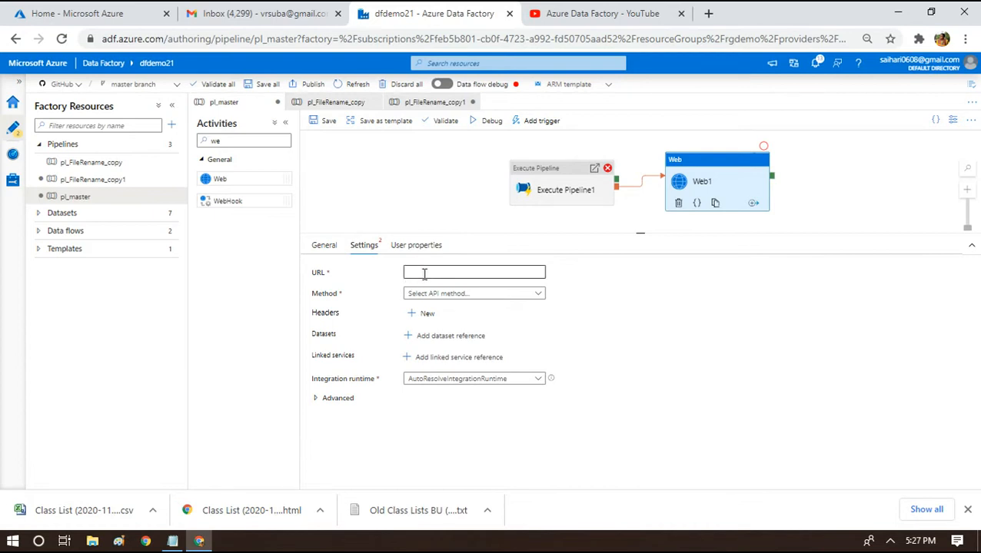
left_click(425, 270)
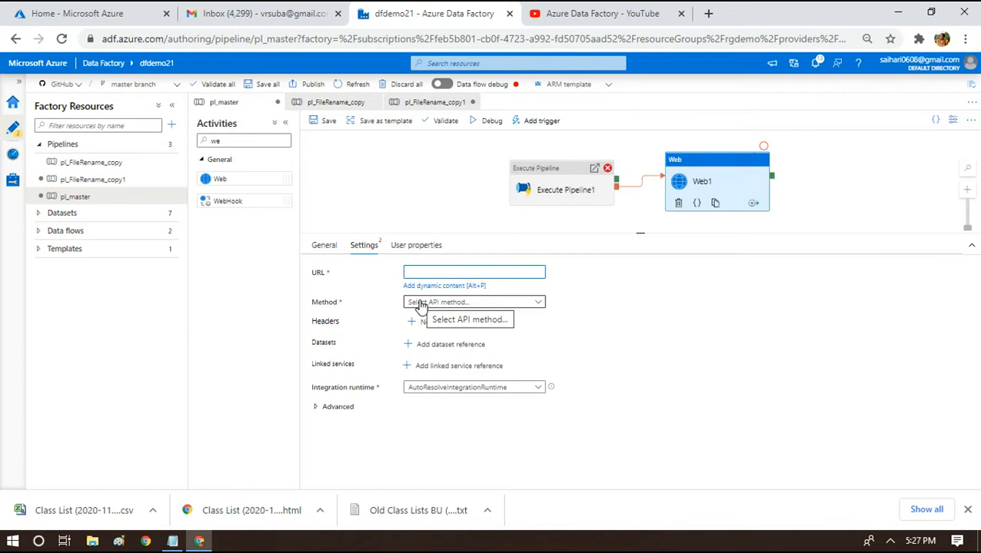
Set Web1's request method to POST.
left_click(422, 304)
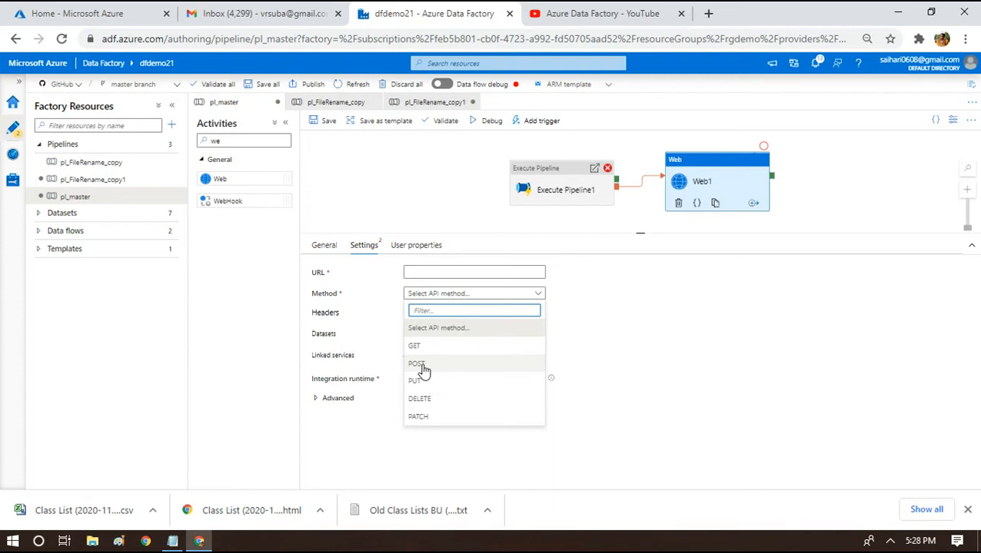
left_click(753, 343)
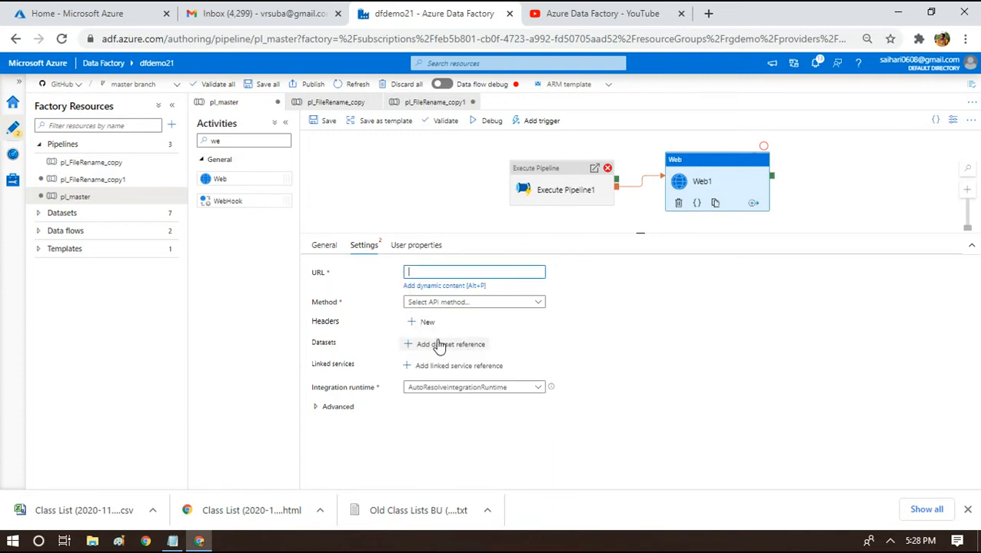
left_click(465, 305)
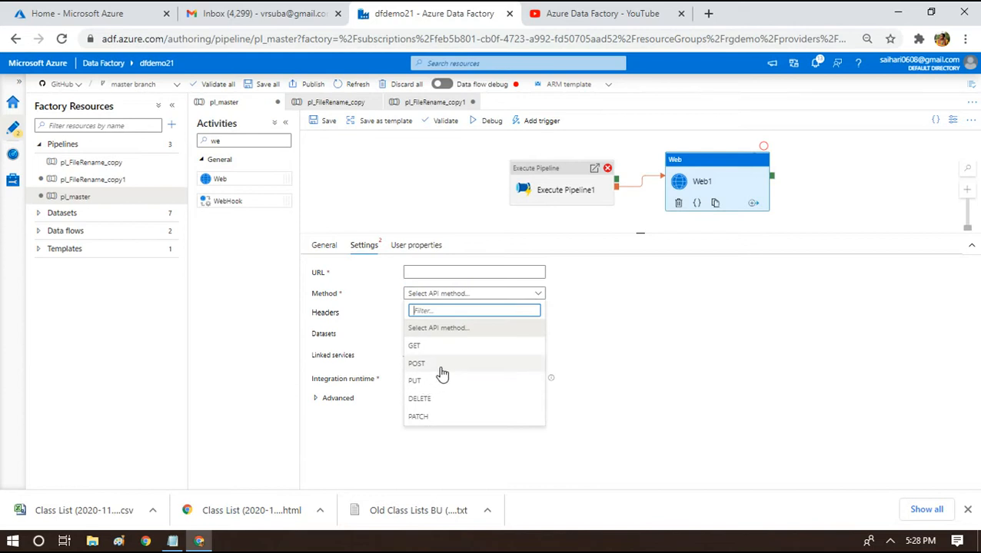
left_click(444, 364)
left_click(449, 352)
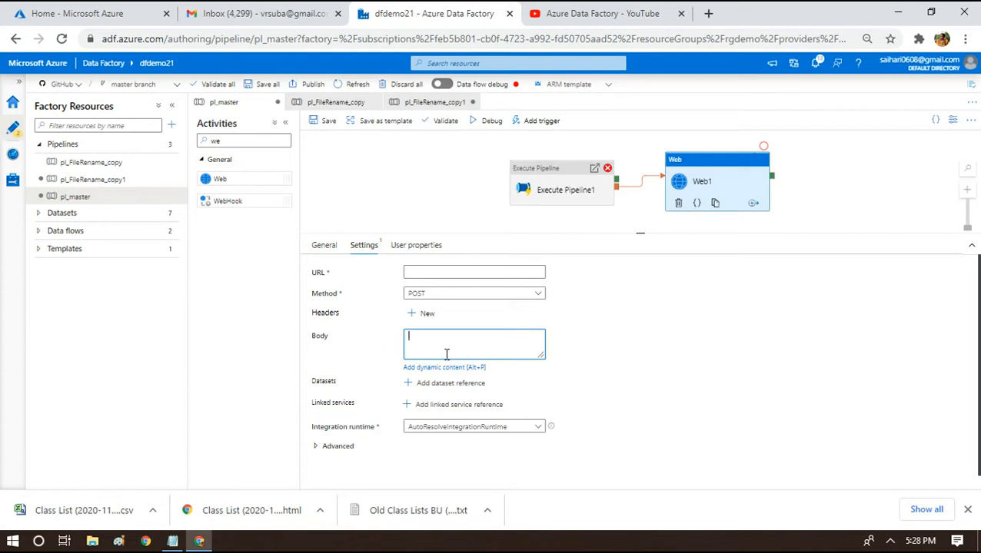
Paste the PipelineName and ErrorMessage JSON into the Body dynamic content editor.
left_click(427, 368)
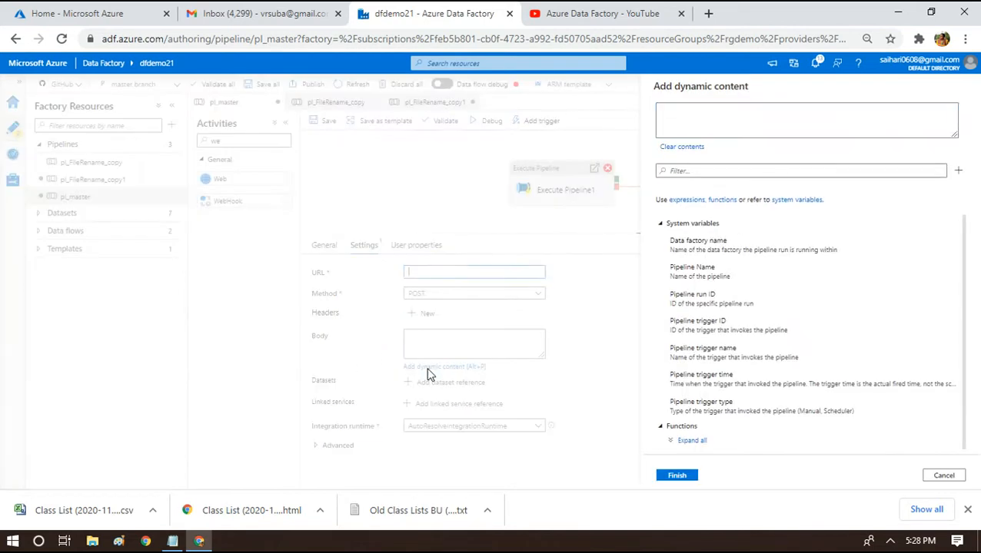
key("ctrl+v")
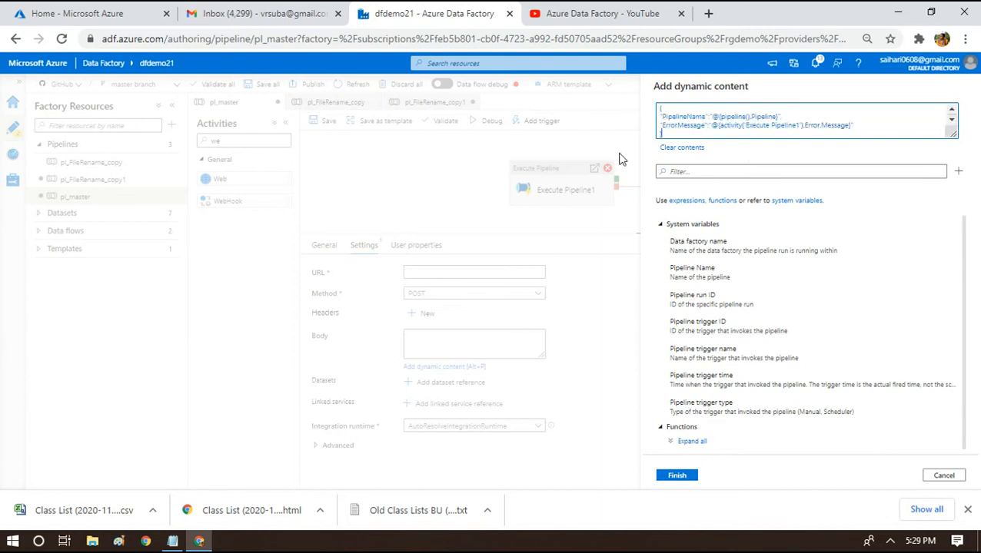
key("ctrl+a")
key("ctrl+c")
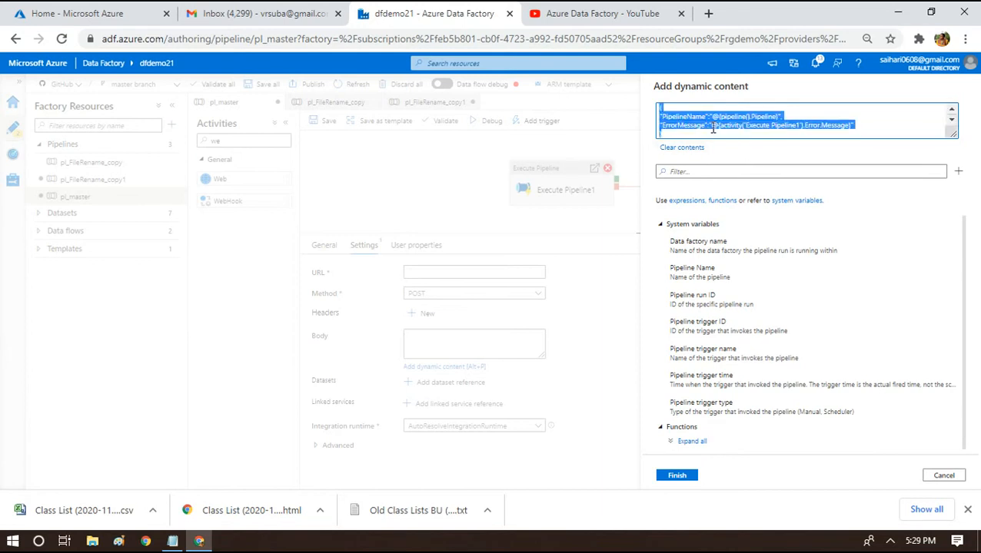
left_click(173, 541)
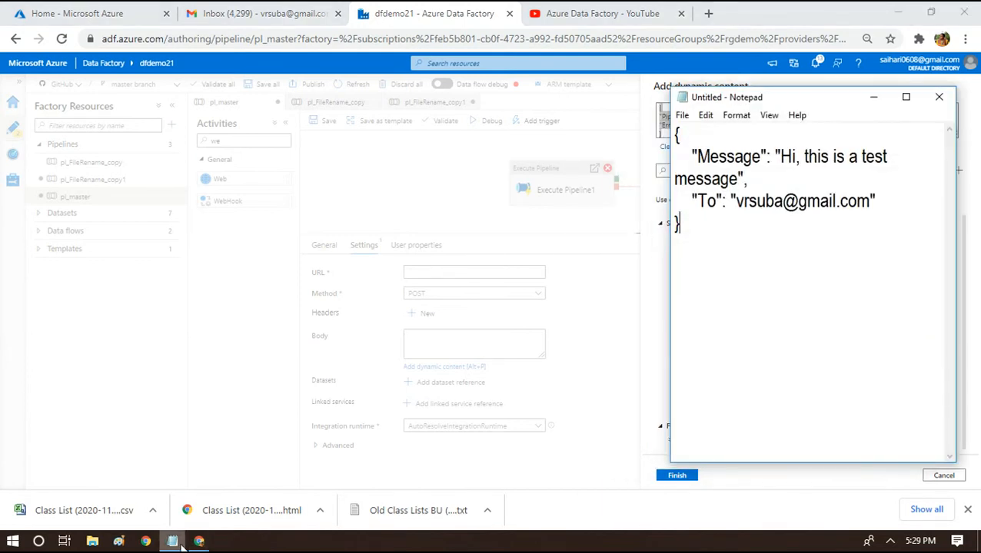
Replace the old test message in Notepad with the PipelineName and ErrorMessage JSON.
key("ctrl+a")
key("BackSpace")
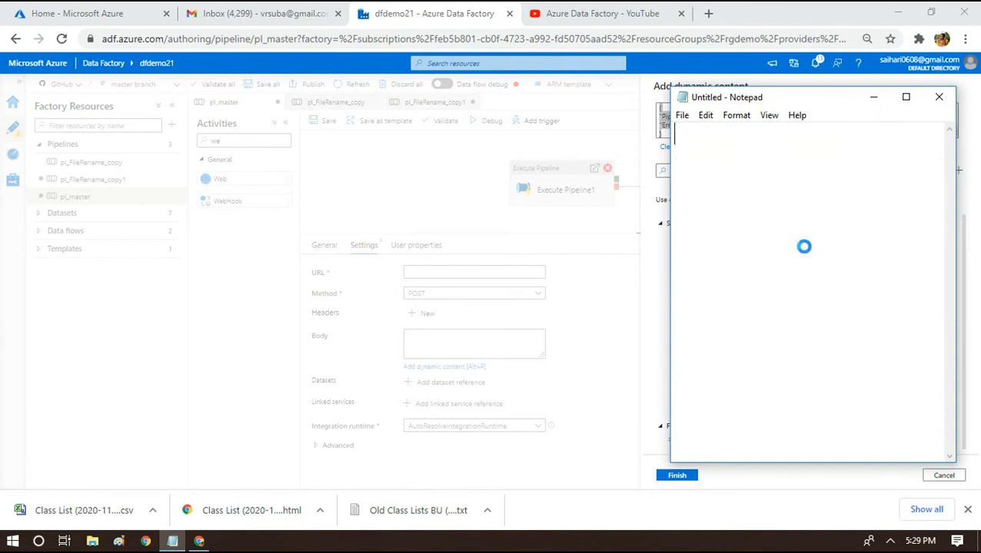
key("ctrl+v")
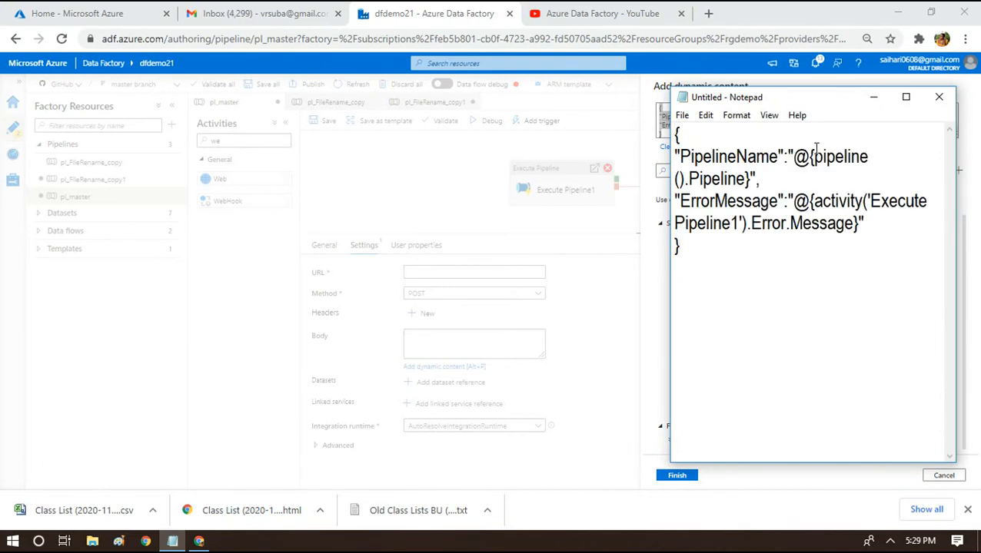
left_click(905, 97)
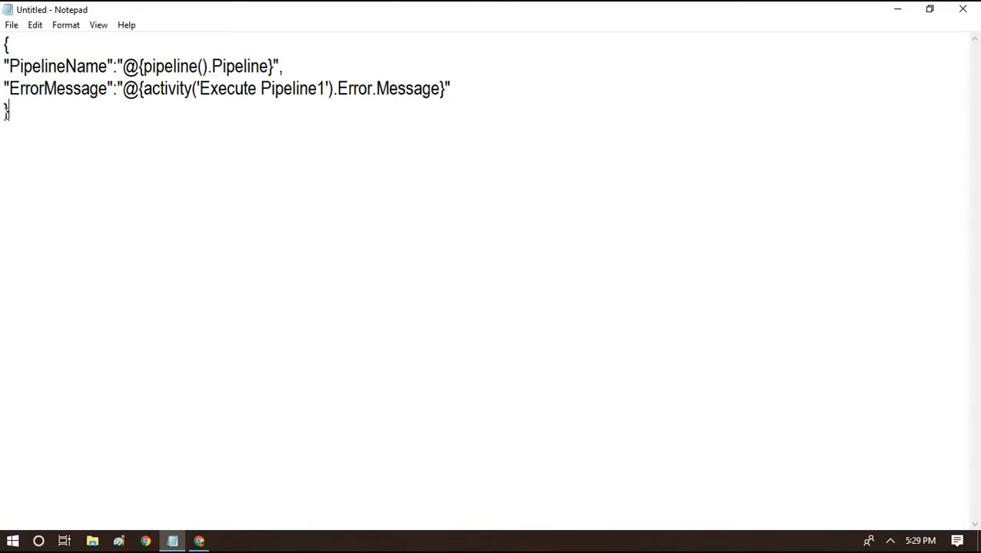
Walk through the JSON's braces, PipelineName and ErrorMessage keys, and their expressions.
left_click_drag(26, 35, 4, 39)
left_click(33, 123)
left_click_drag(33, 123, 2, 127)
left_click(47, 71)
double_click(27, 70)
left_click(27, 71)
double_click(19, 88)
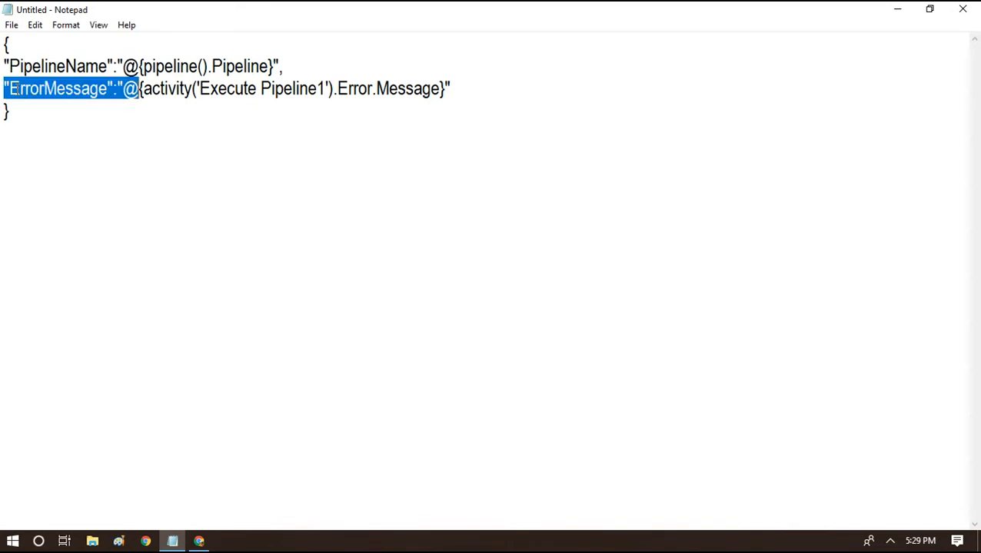
left_click(65, 69)
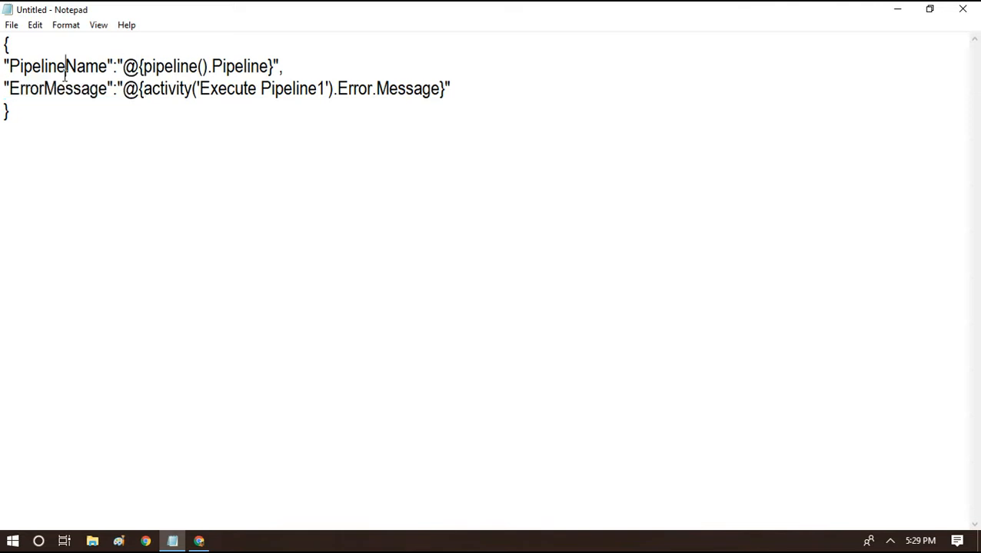
left_click_drag(128, 64, 276, 63)
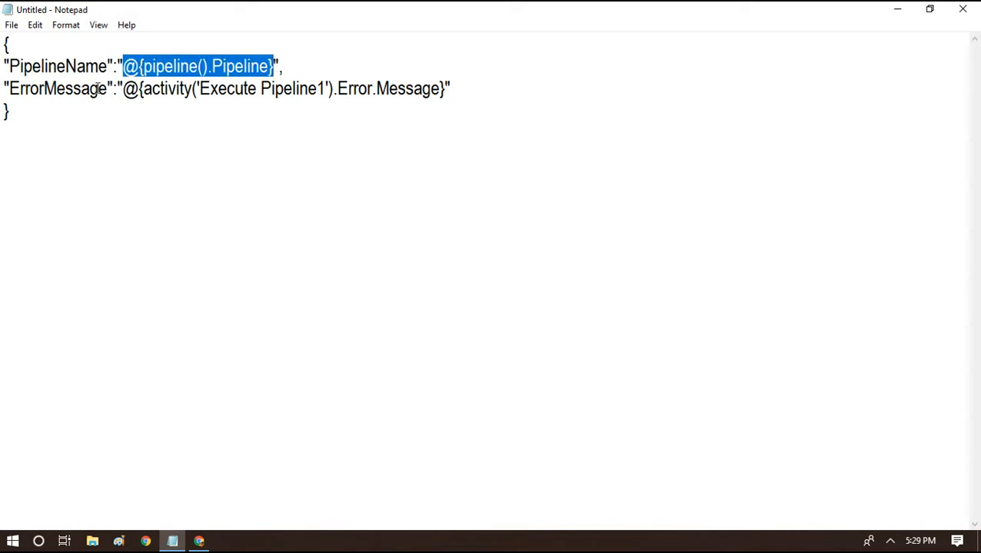
left_click_drag(197, 89, 326, 90)
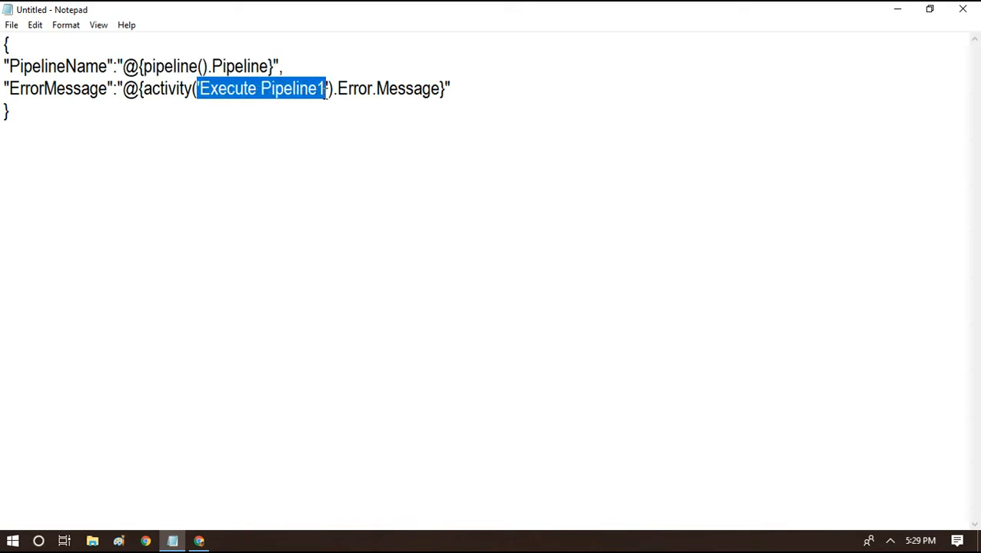
left_click(367, 89)
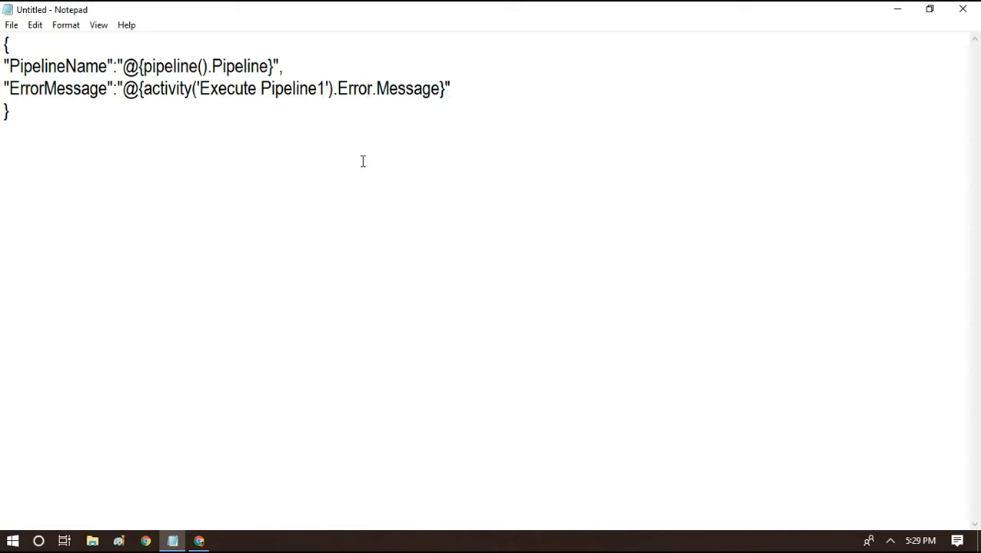
Cut the whole JSON body from Notepad to the clipboard.
key("ctrl+a")
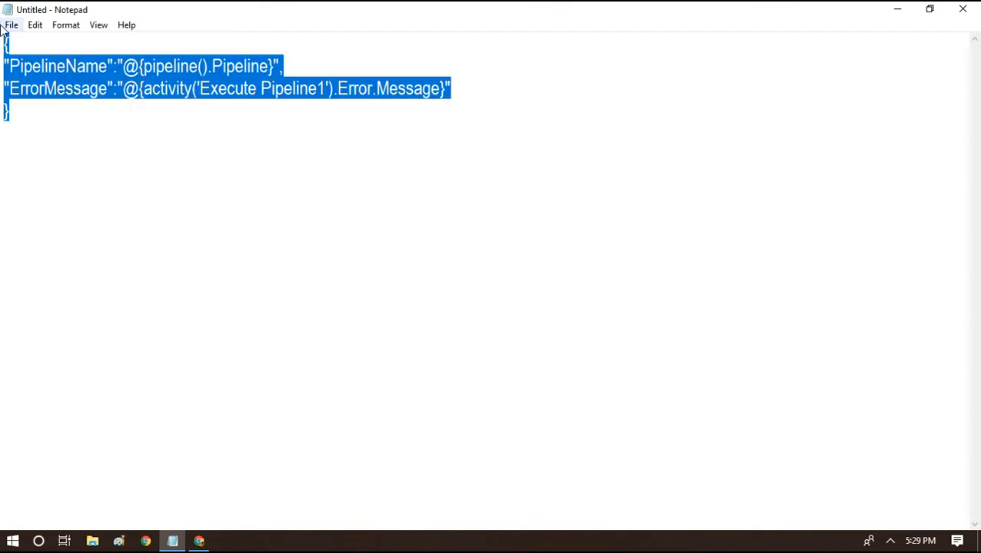
key("ctrl+x")
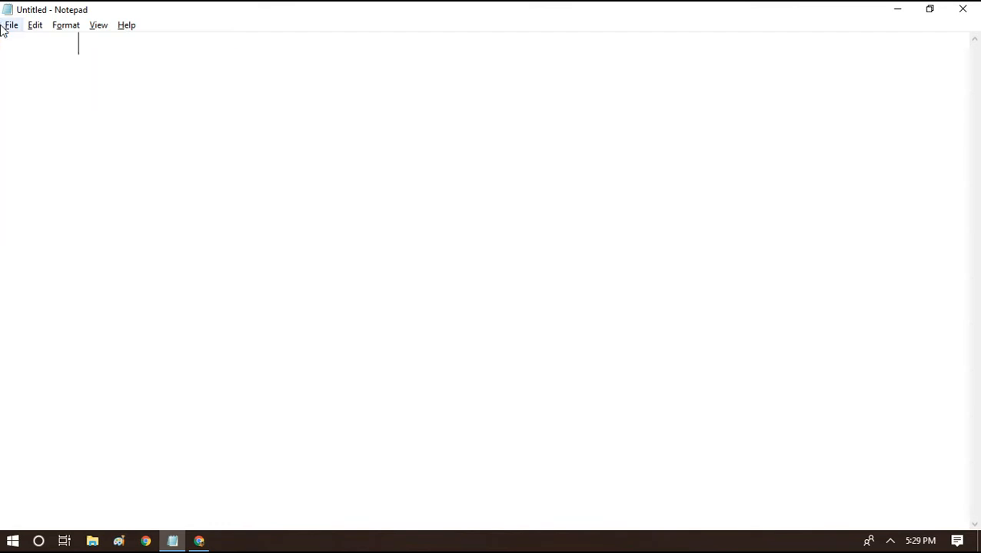
key("alt+Tab")
Return to the Data Factory dynamic content box, then go to the Azure portal home page.
left_click(199, 545)
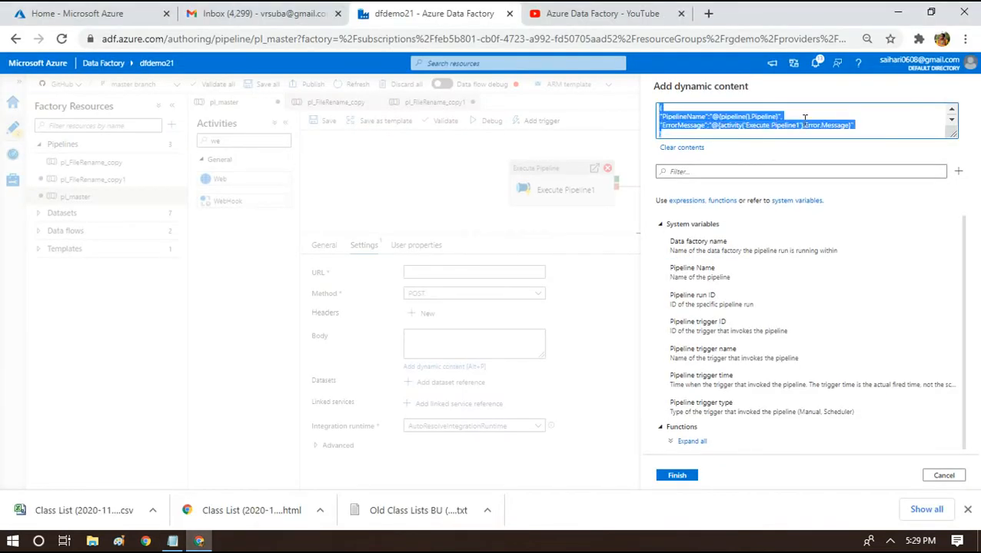
left_click(780, 125)
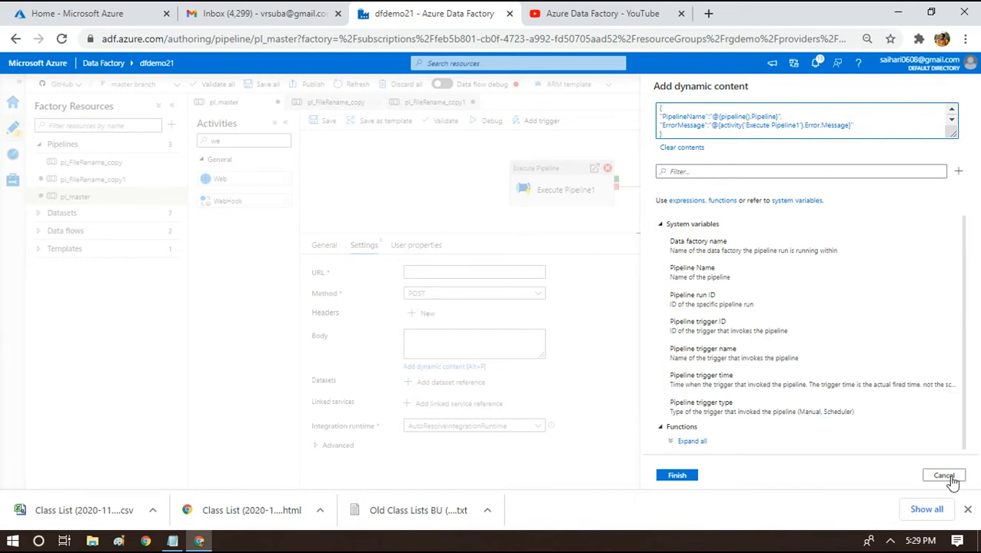
left_click(93, 8)
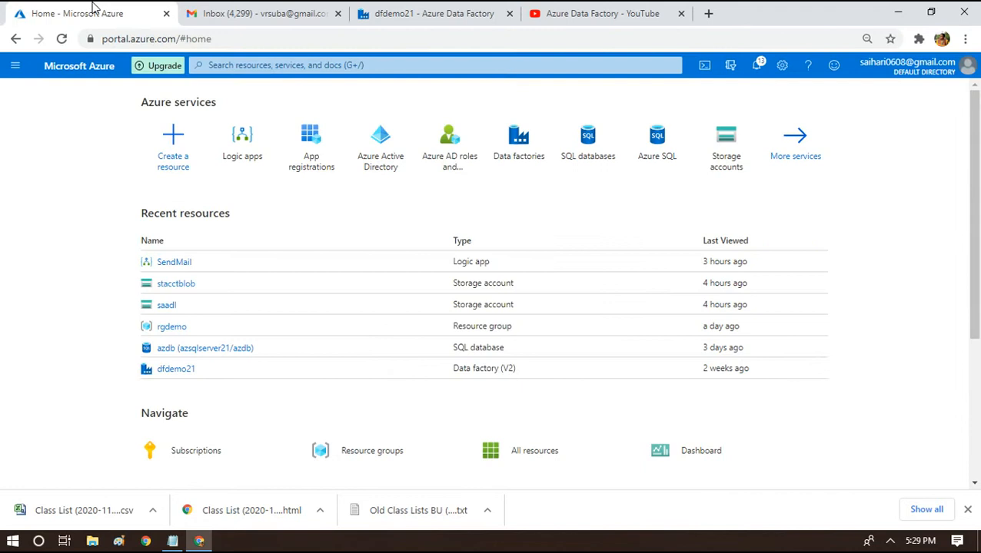
Start a new logic app named SendMailNotification in resource group rgdemo.
left_click(234, 151)
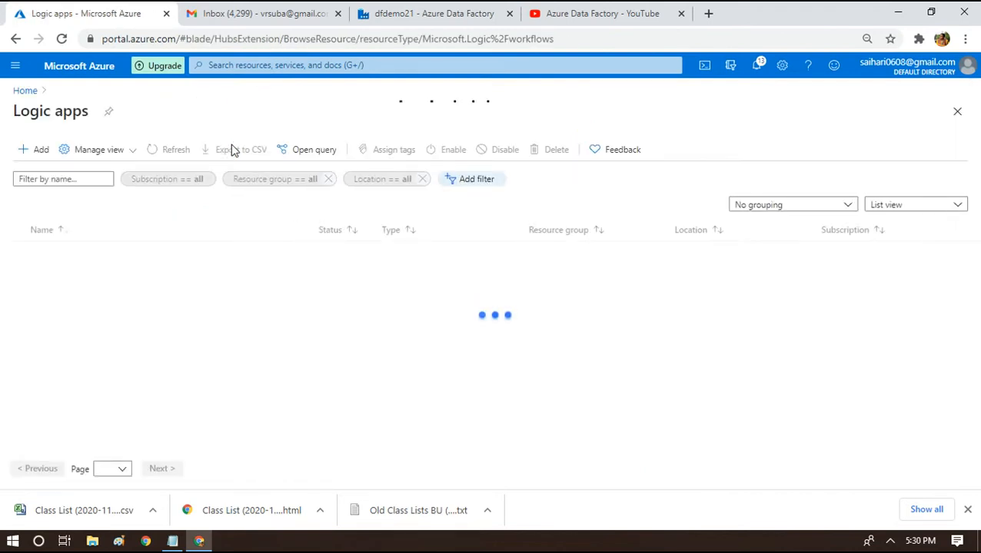
left_click(37, 160)
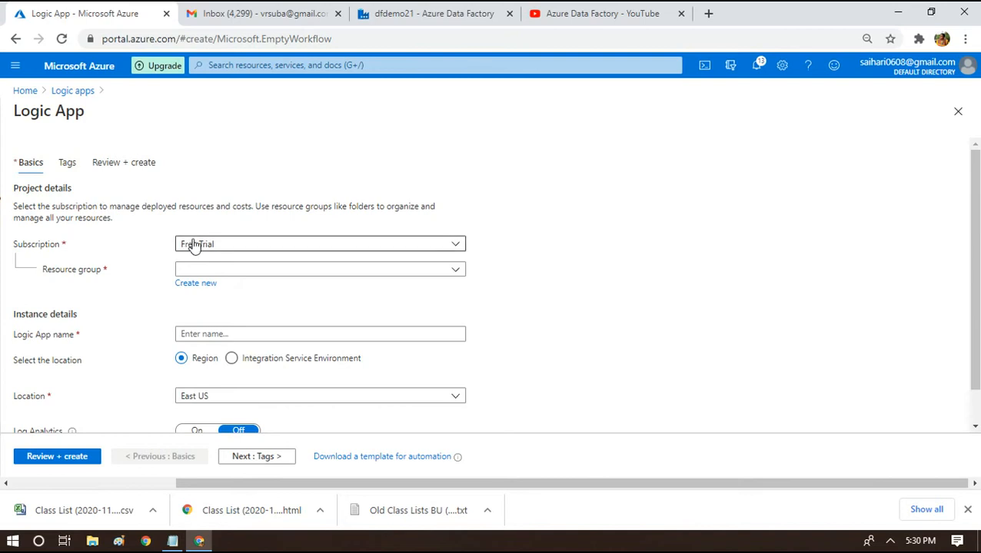
left_click(227, 275)
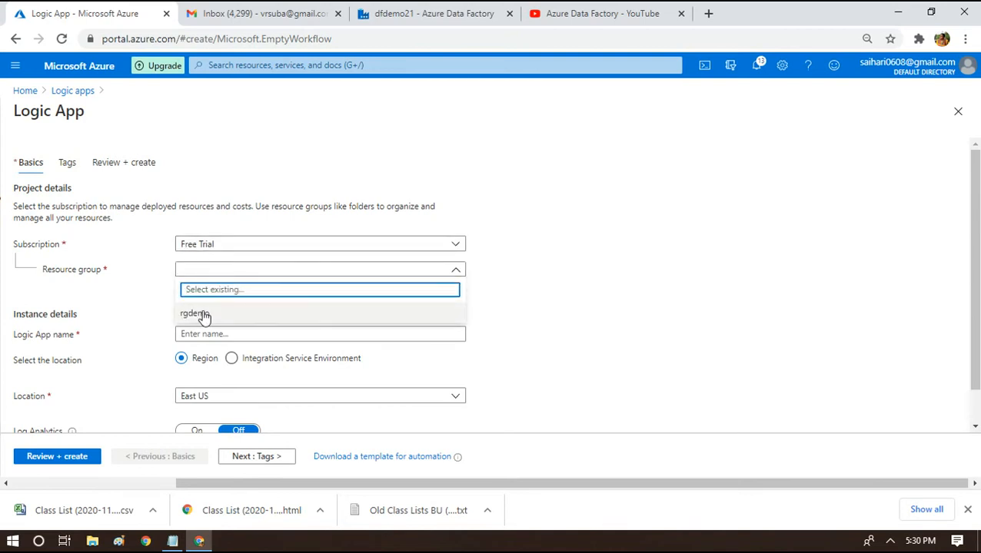
left_click(201, 314)
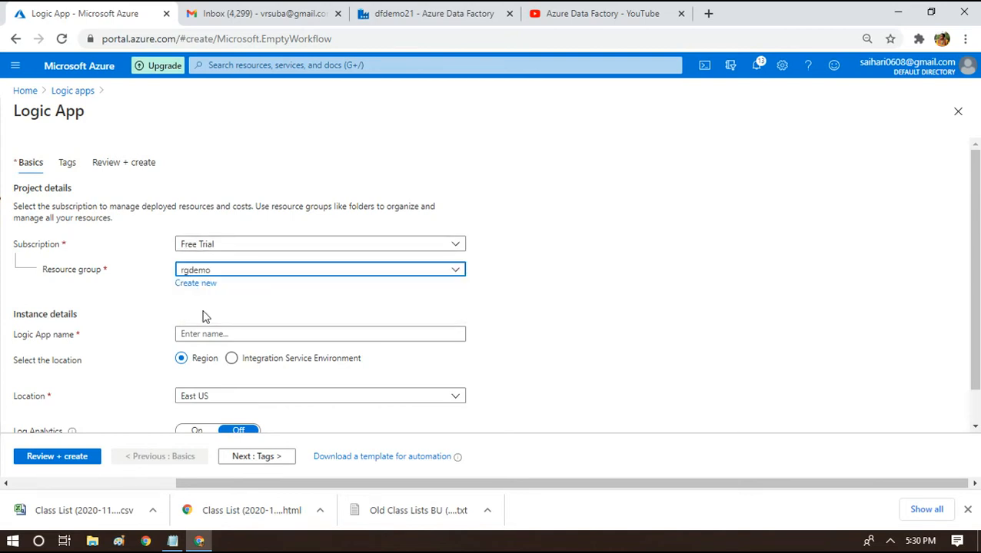
left_click(206, 334)
type("Sen")
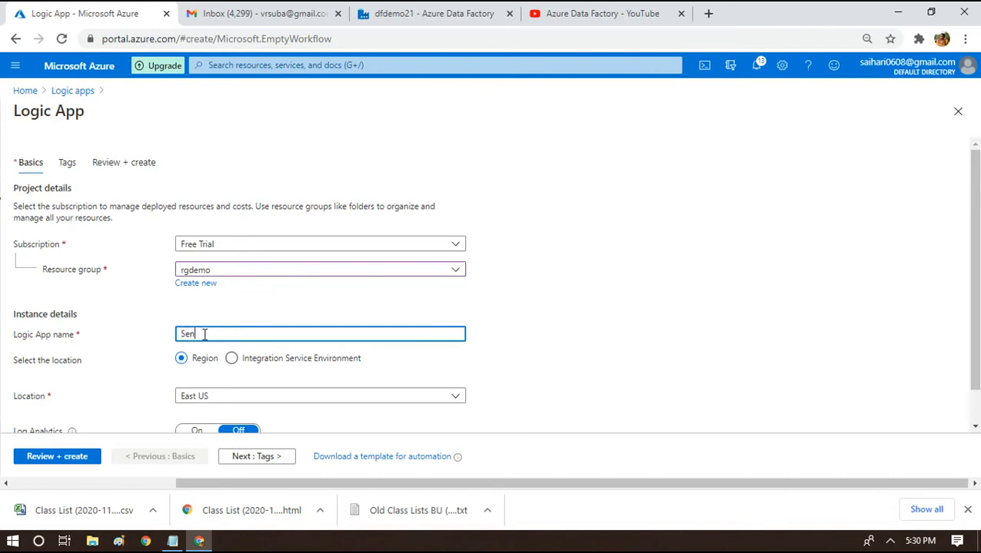
type("dMailNotification")
Set its location to Central India, then review and create the logic app.
scroll(973, 177, "down", 1)
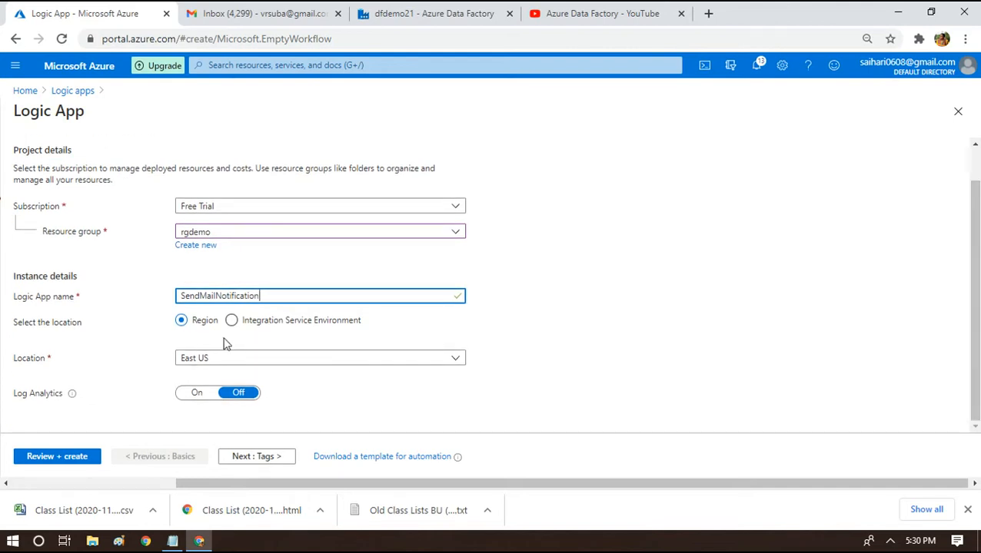
left_click(201, 358)
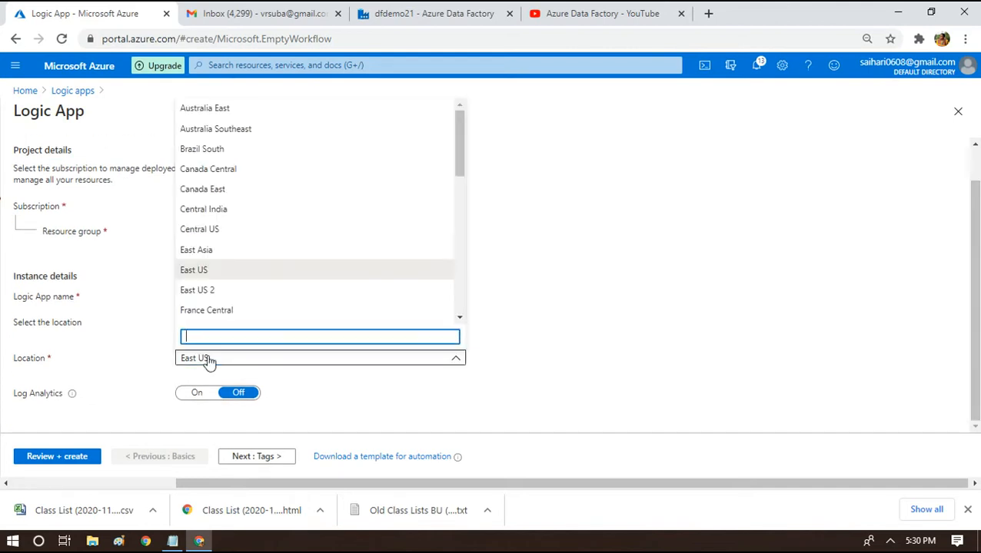
left_click(258, 209)
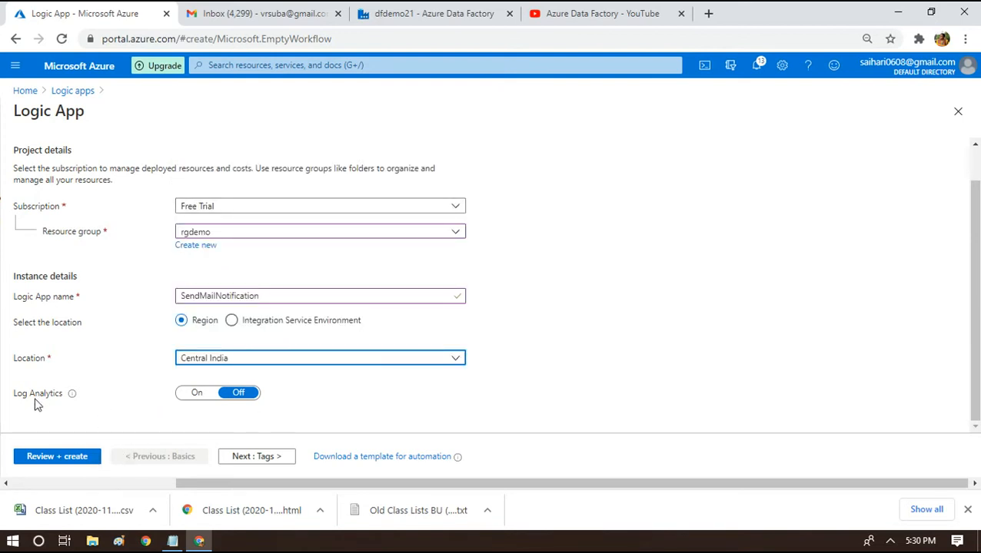
left_click(49, 458)
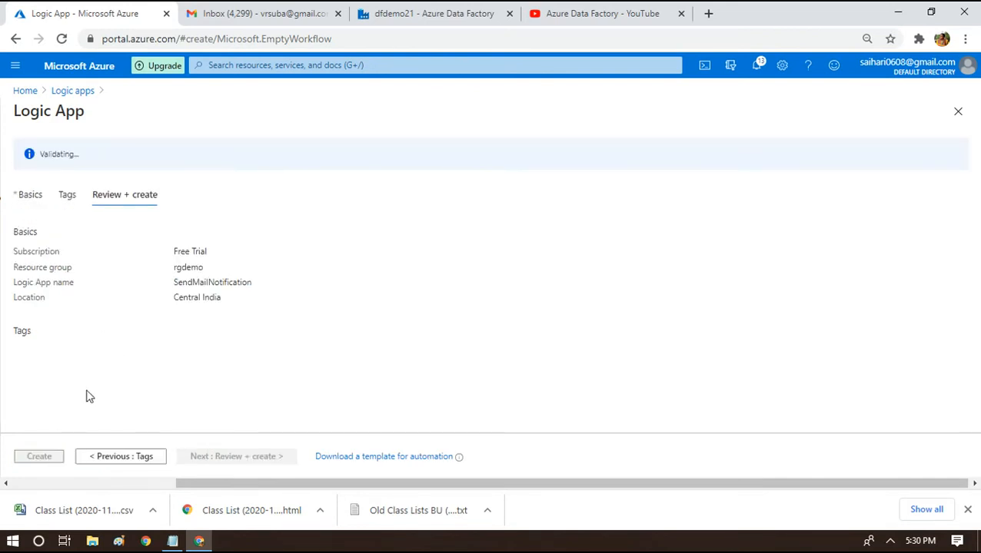
left_click(31, 458)
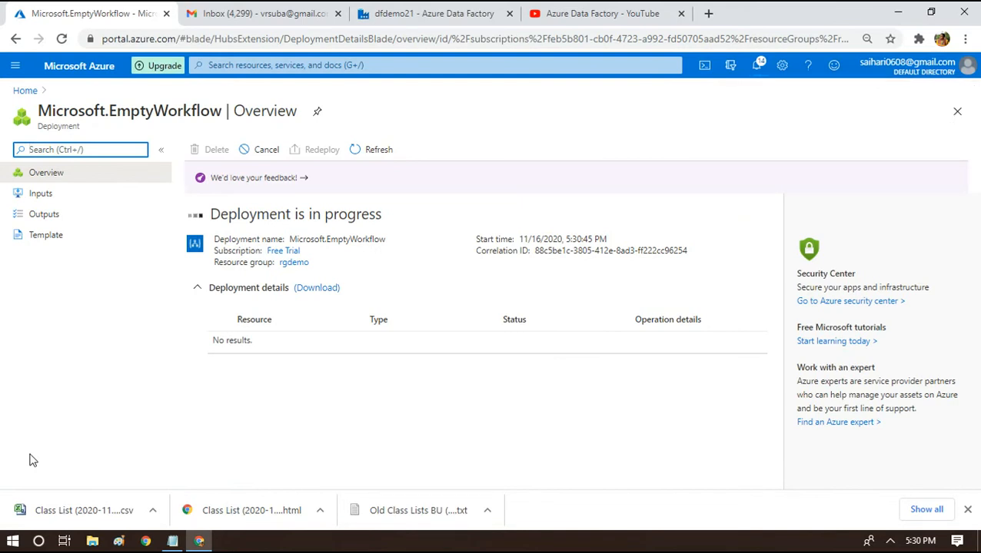
Write the note 'from adf, "Post" - pipeline, error' above 'HTTP request' in Notepad.
left_click(172, 541)
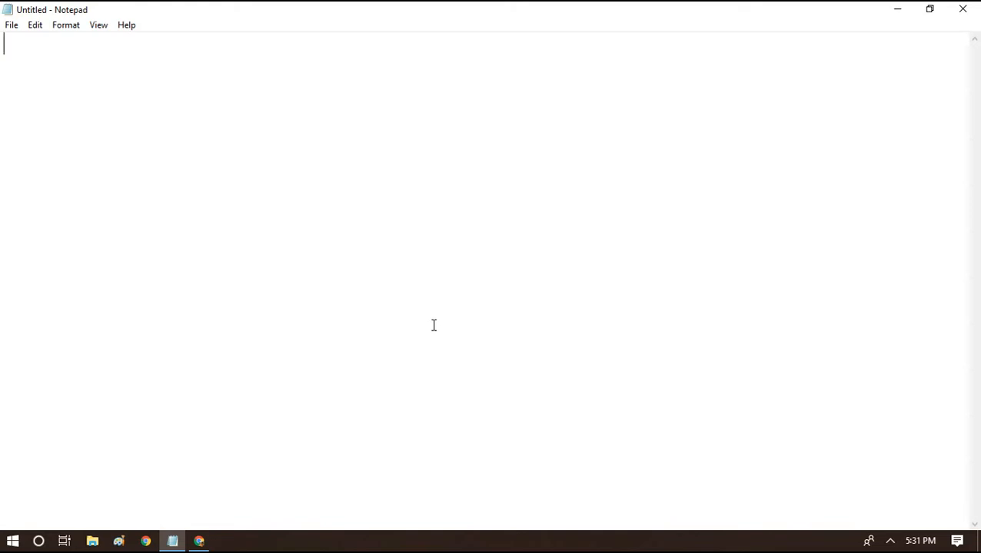
type("HTTP request")
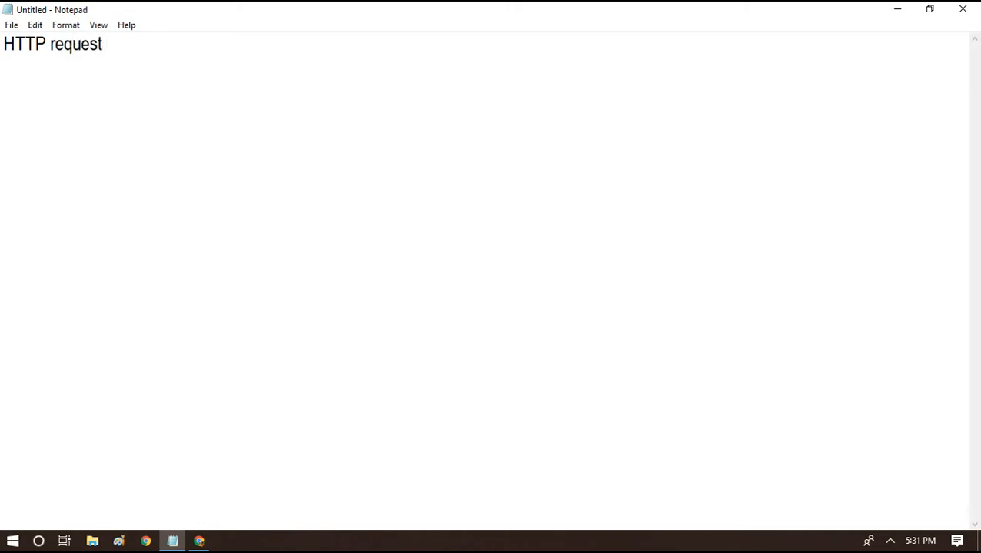
key("Home")
key("Return")
key("Return")
key("Up")
key("Up")
type("Post")
key("Home")
type("from az=")
key("BackSpace")
key("BackSpace")
type("df, \"")
key("End")
type("\" - pipeline, error")
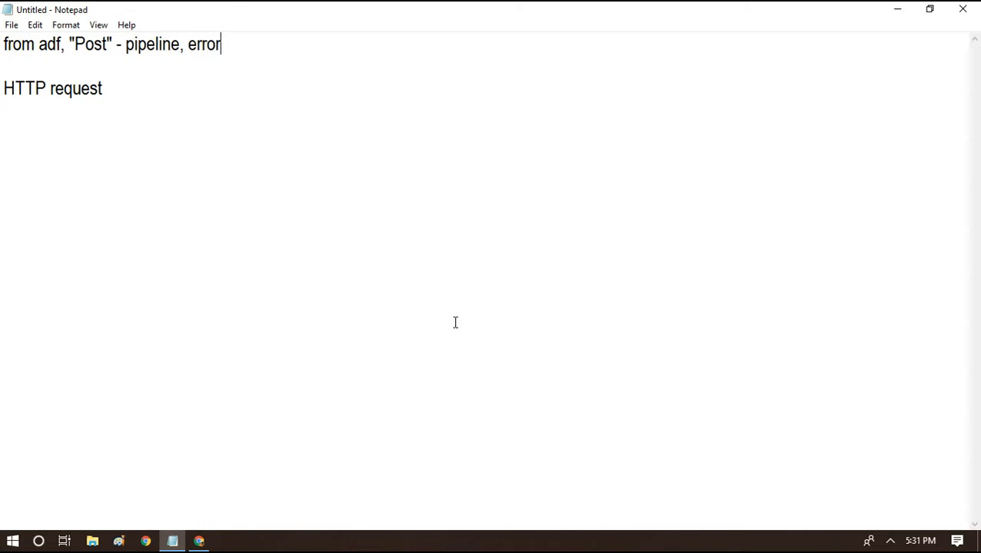
Highlight 'Post' and the 'HTTP request' line, then return to the browser.
double_click(86, 44)
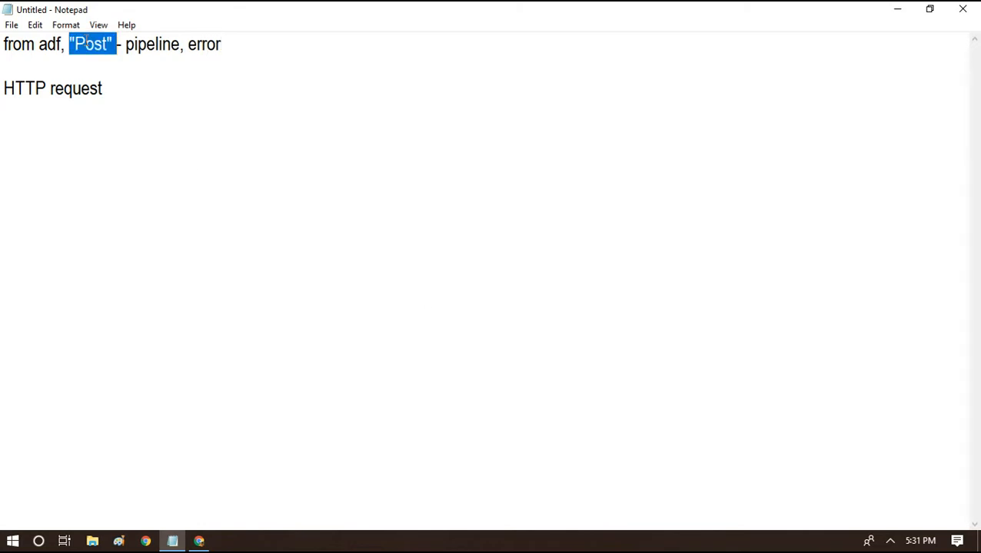
left_click_drag(121, 87, 1, 104)
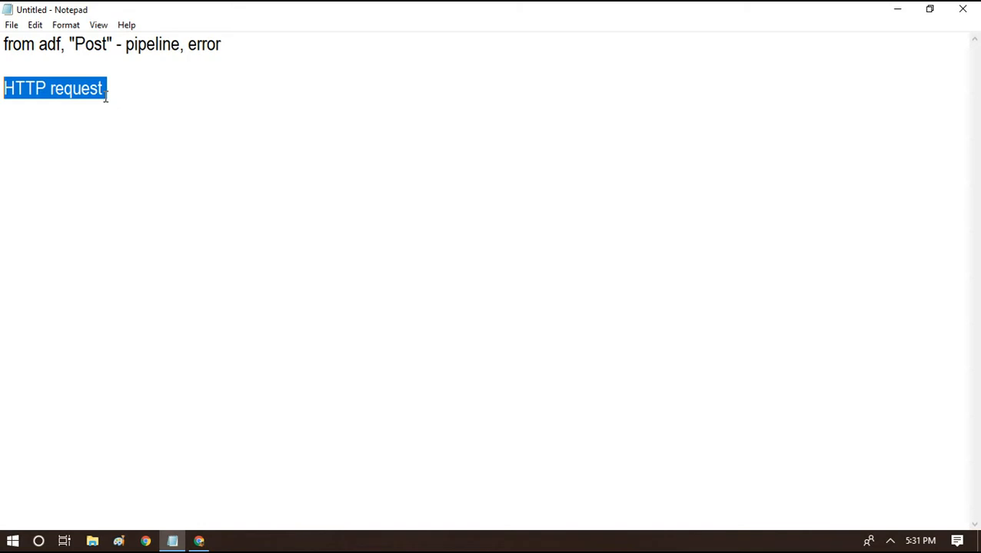
left_click(199, 541)
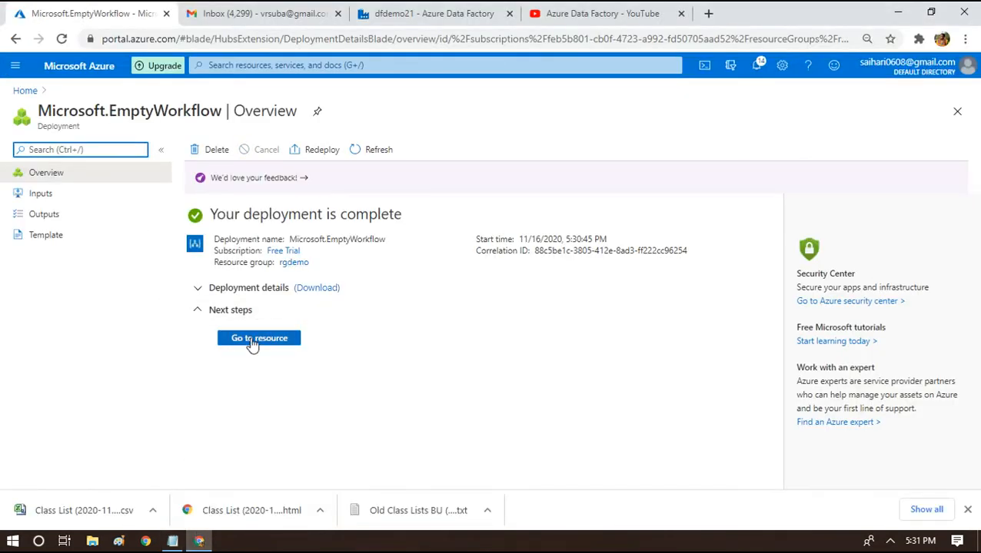
Open the SendMailNotification resource and scroll to the common trigger tiles.
left_click(253, 339)
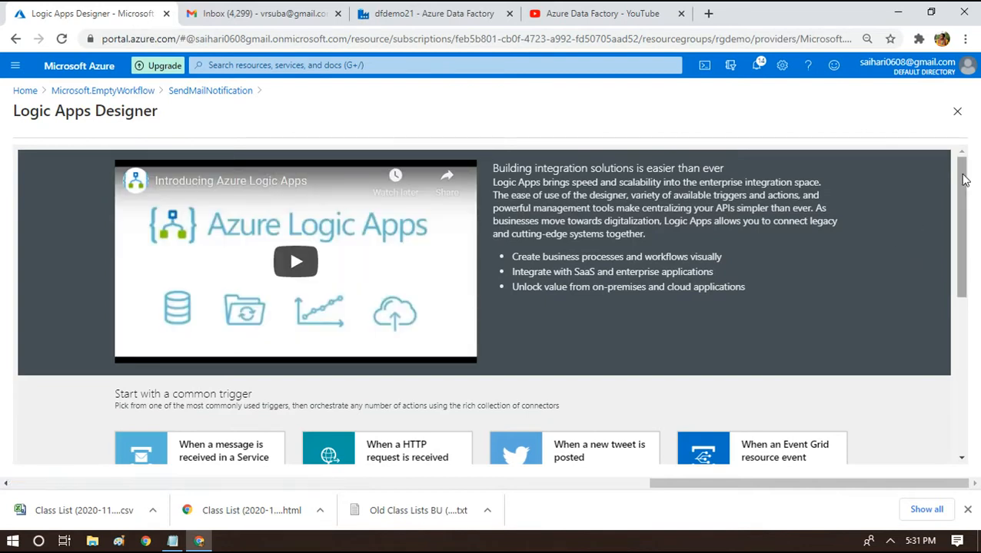
left_click_drag(963, 179, 964, 201)
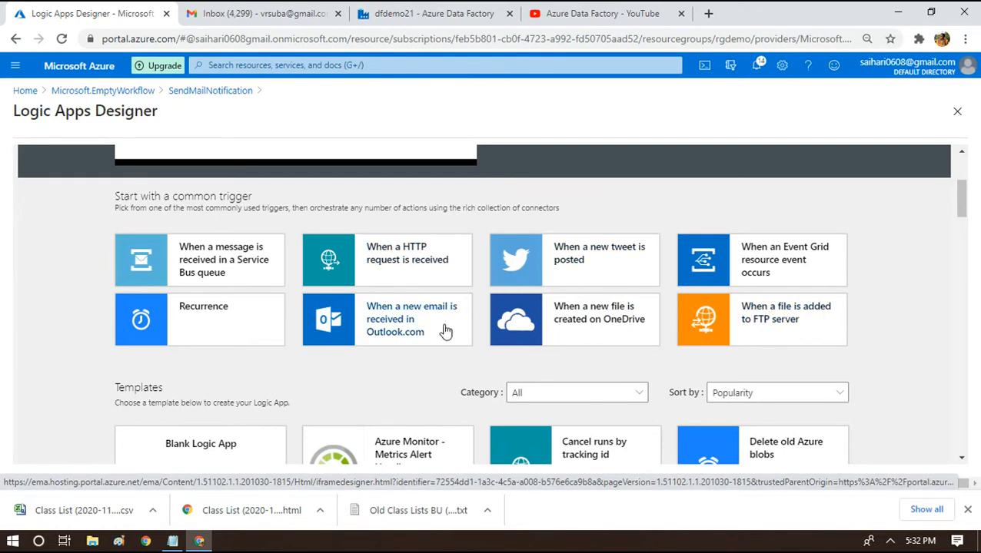
Start the logic app with a When a HTTP request is received trigger.
left_click(405, 253)
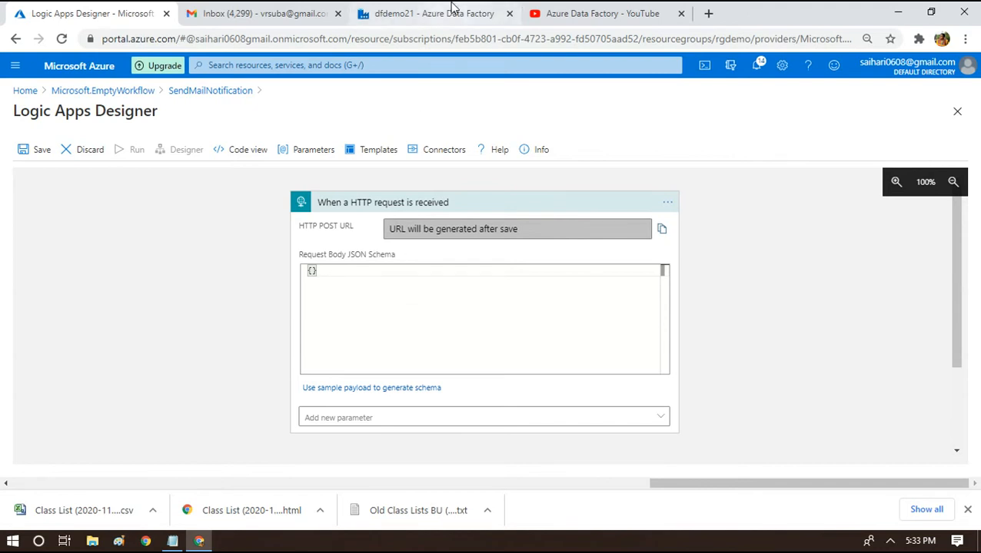
left_click(450, 13)
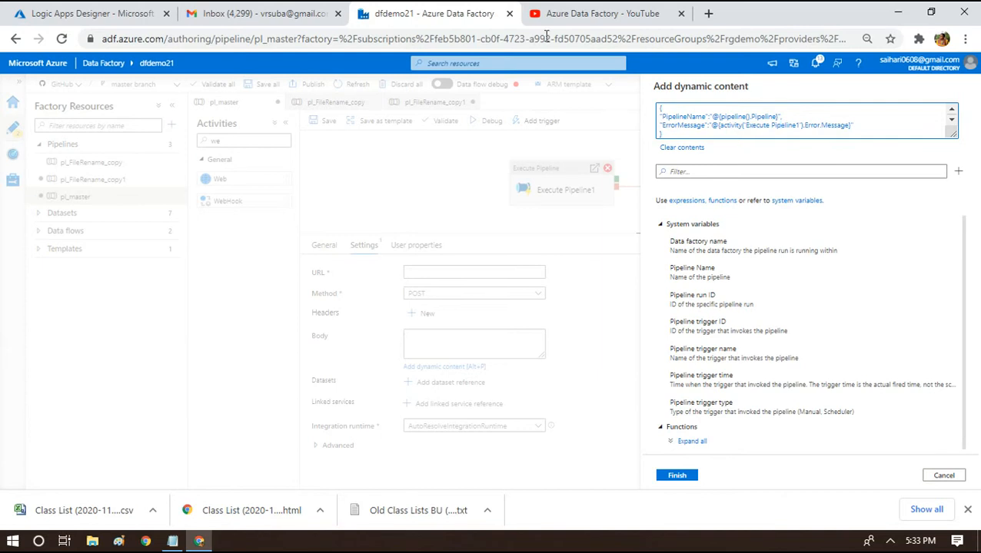
left_click(69, 12)
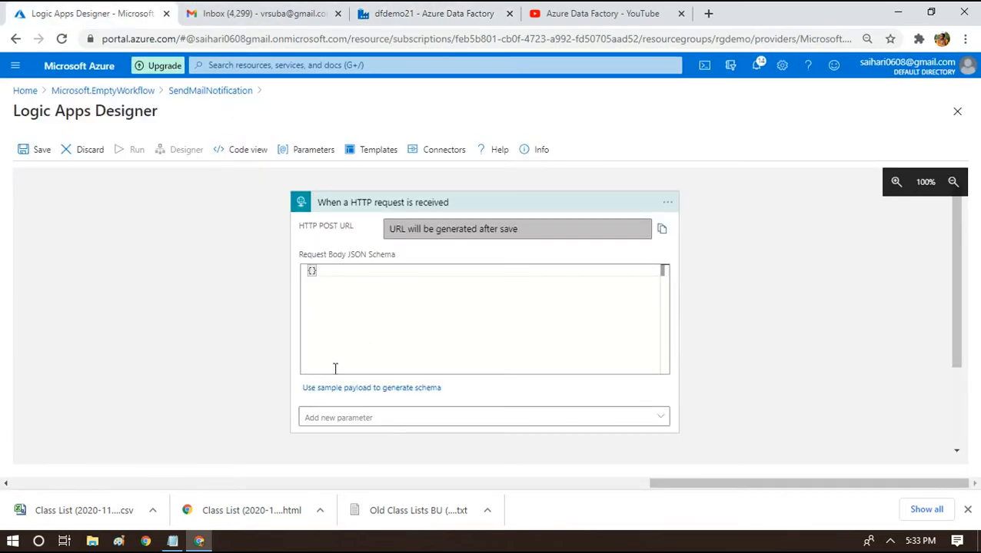
Generate the trigger schema from the PipelineName/ErrorMessage sample JSON, then apply that JSON as Web1's Body.
left_click(376, 389)
key("ctrl+v")
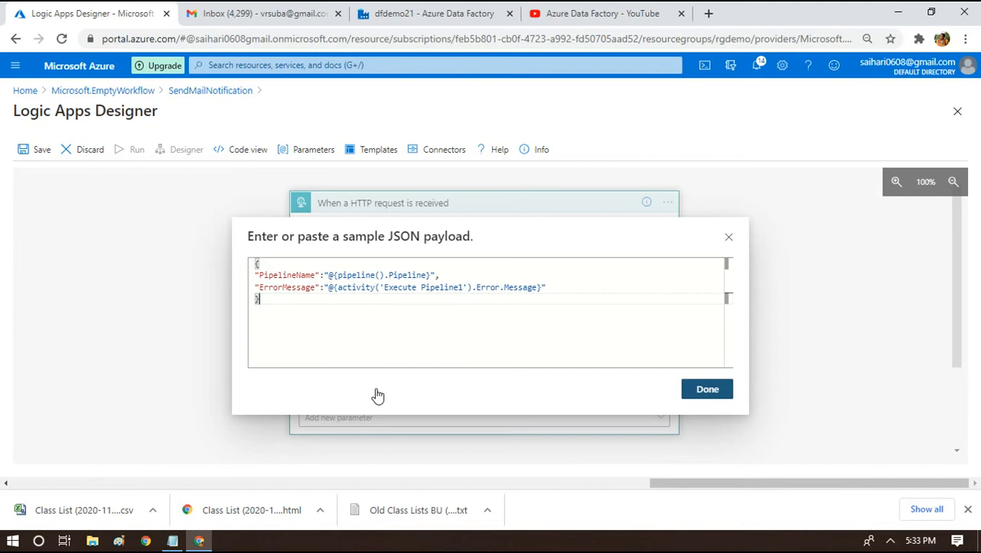
left_click(717, 394)
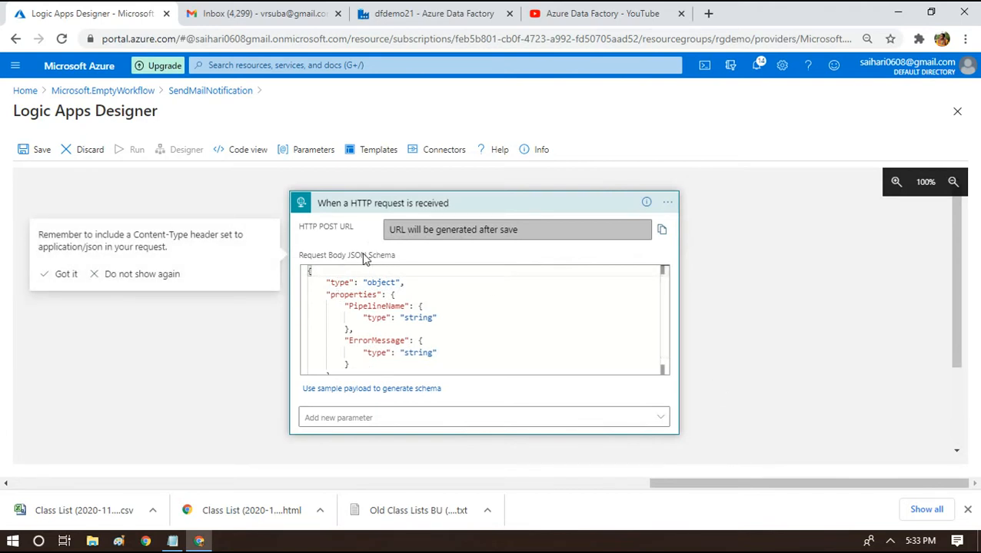
mouse_move(667, 287)
left_mouse_down()
mouse_move(667, 313)
mouse_move(660, 269)
mouse_move(660, 301)
left_mouse_up()
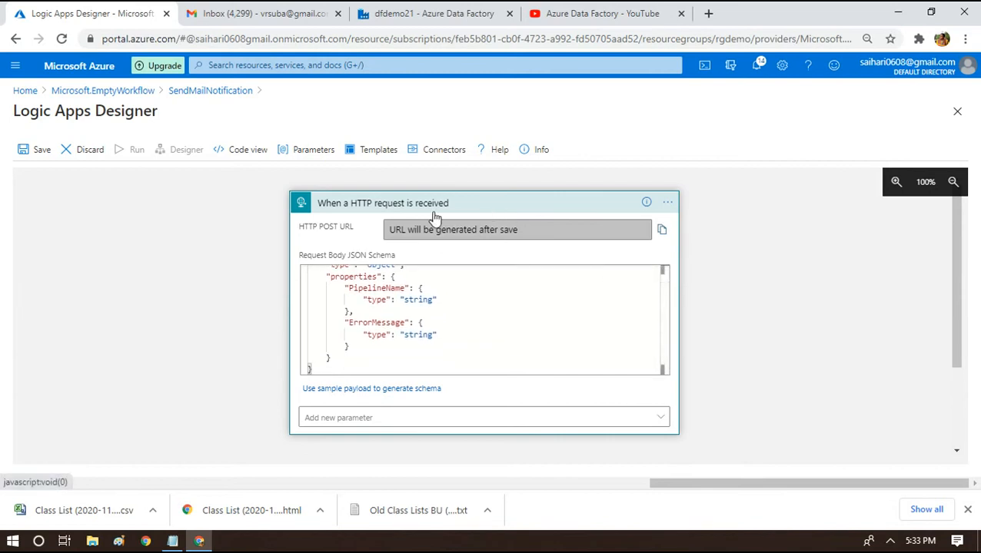
left_click(524, 298)
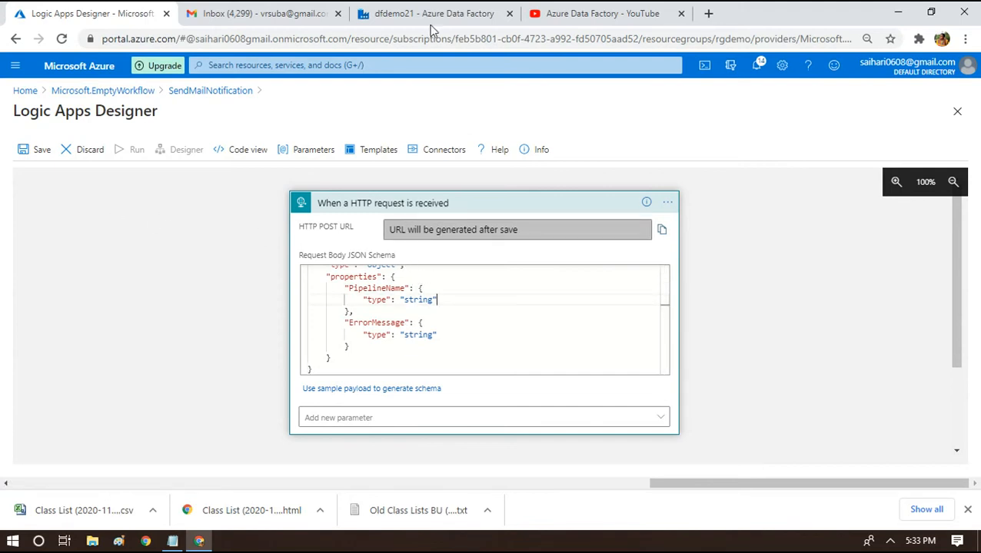
left_click(398, 7)
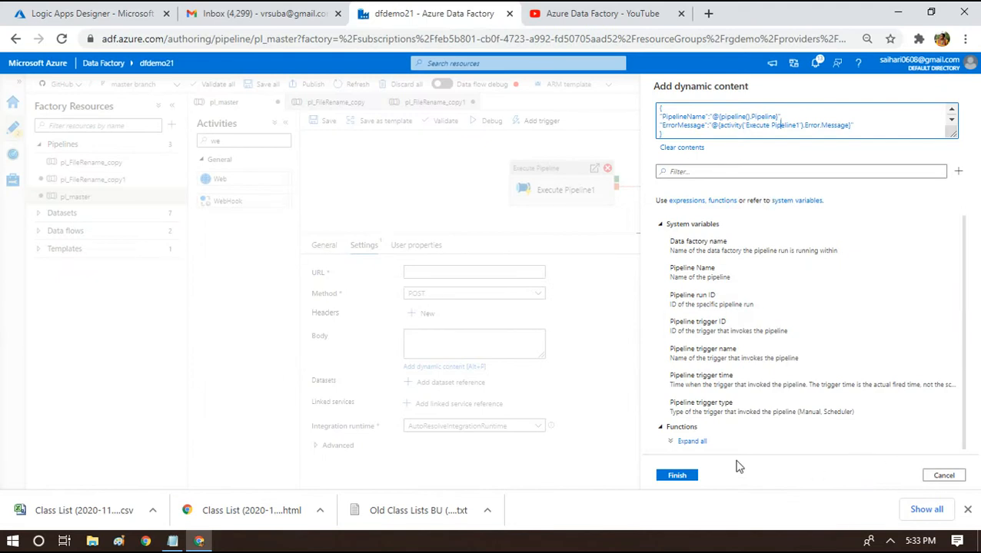
left_click(675, 476)
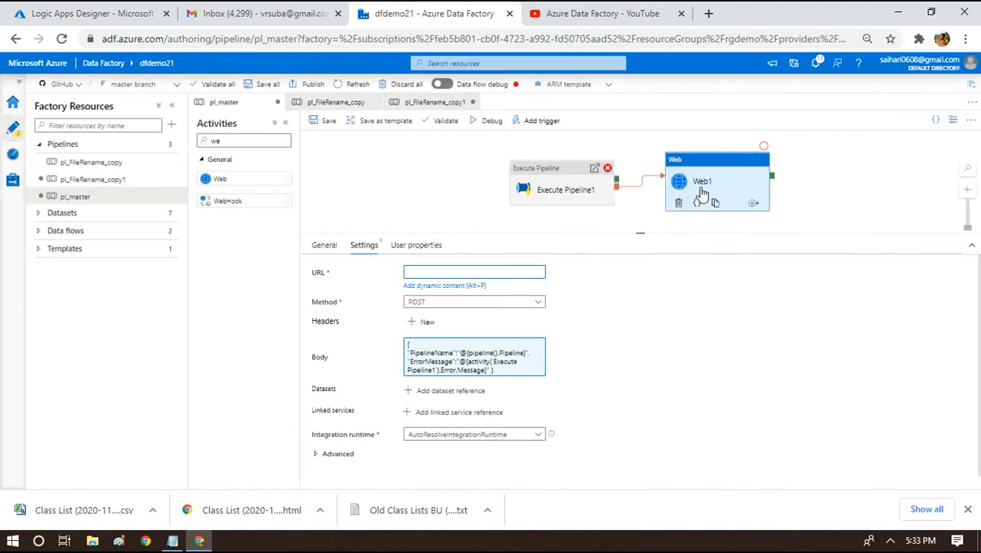
Save the logic app, paste its HTTP POST URL into Web1's URL, and save pl_master.
left_click(429, 272)
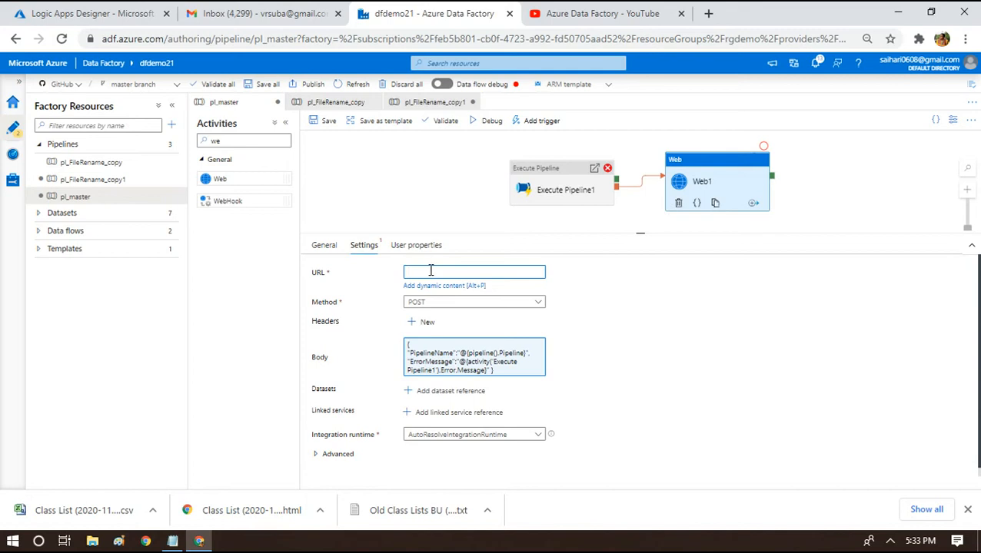
left_click(95, 15)
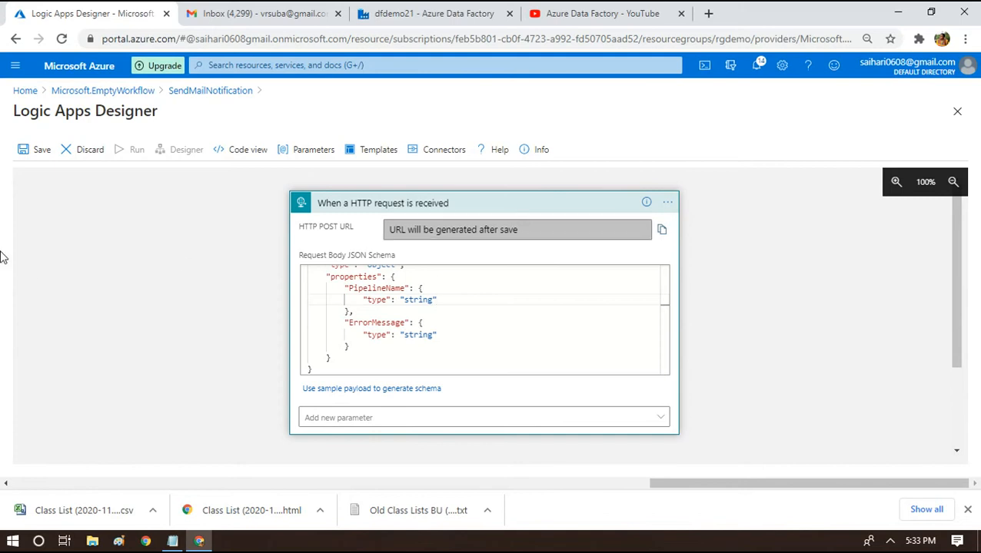
left_click(29, 153)
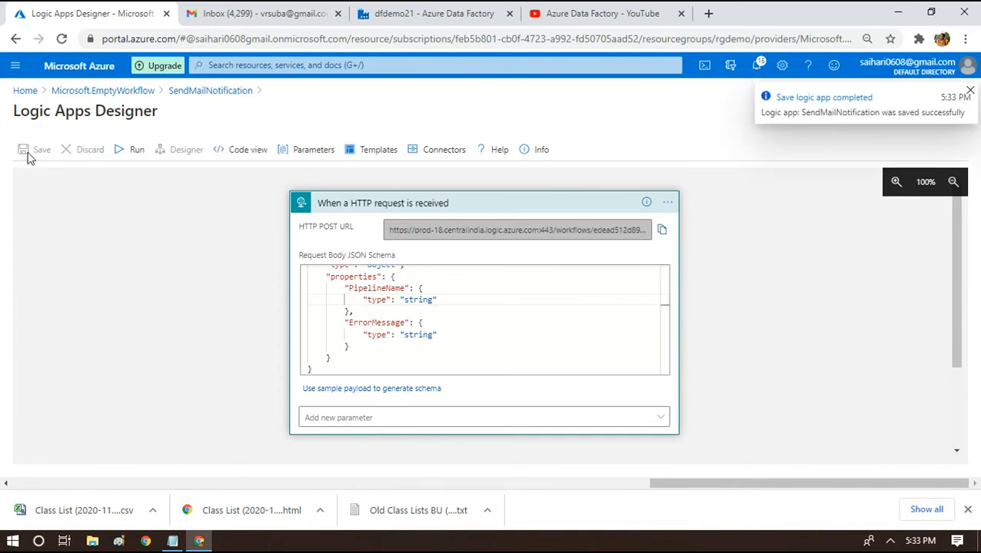
left_click(662, 234)
left_click(435, 13)
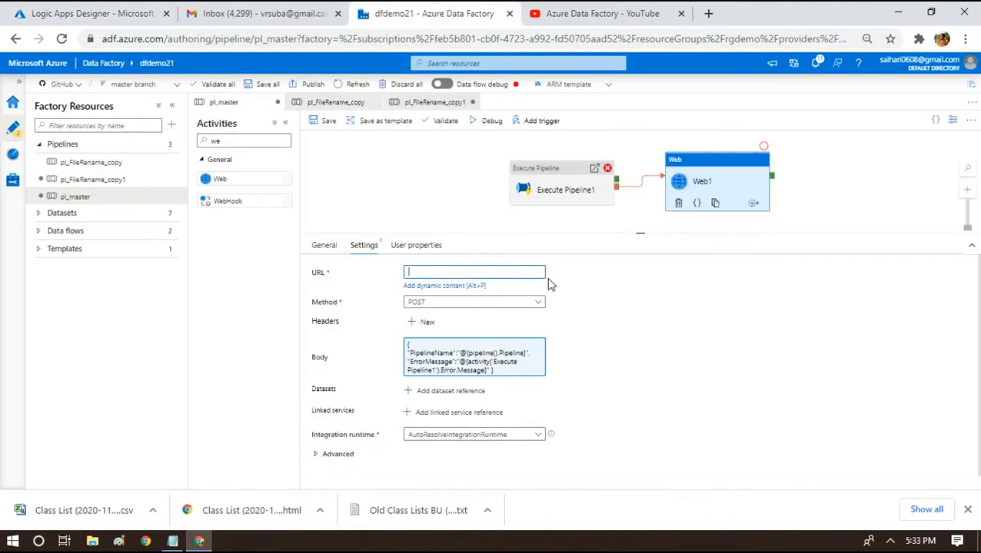
key("ctrl+v")
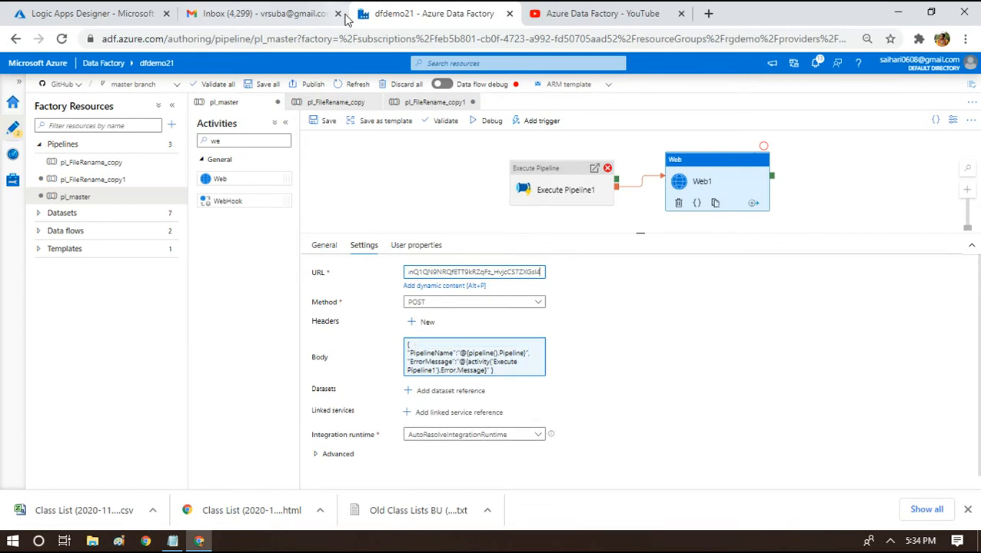
left_click(325, 123)
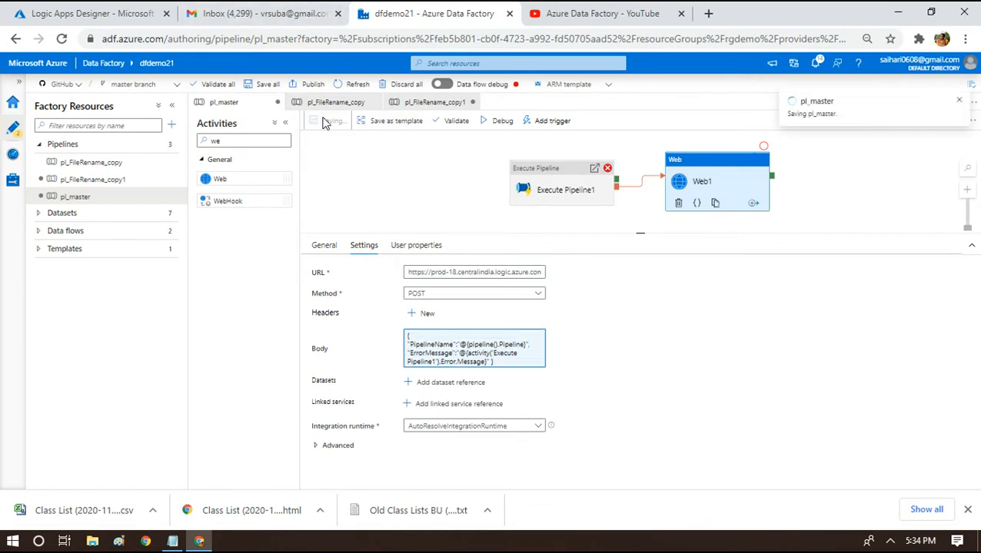
left_click(68, 10)
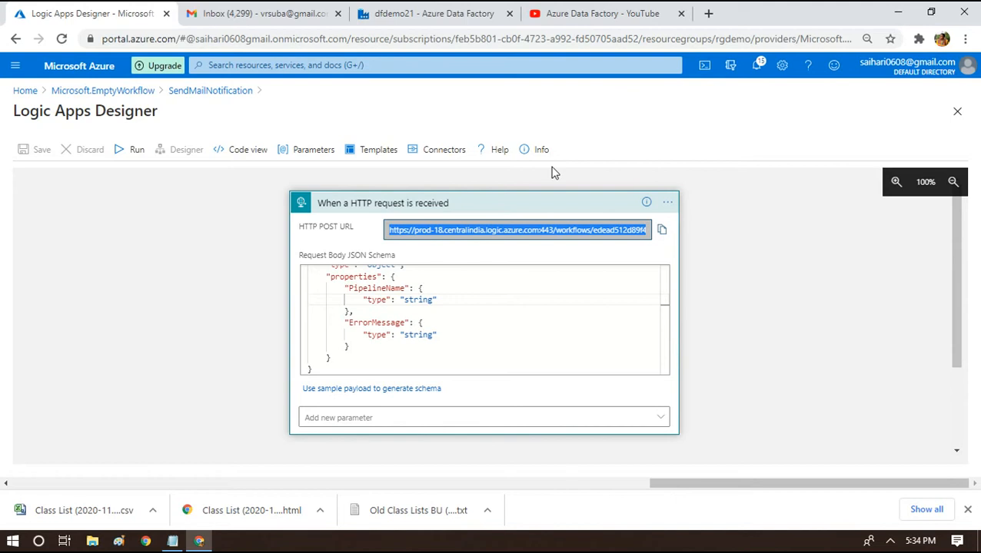
Add a new step below the collapsed HTTP trigger, choose Gmail, and browse its actions.
left_click(499, 212)
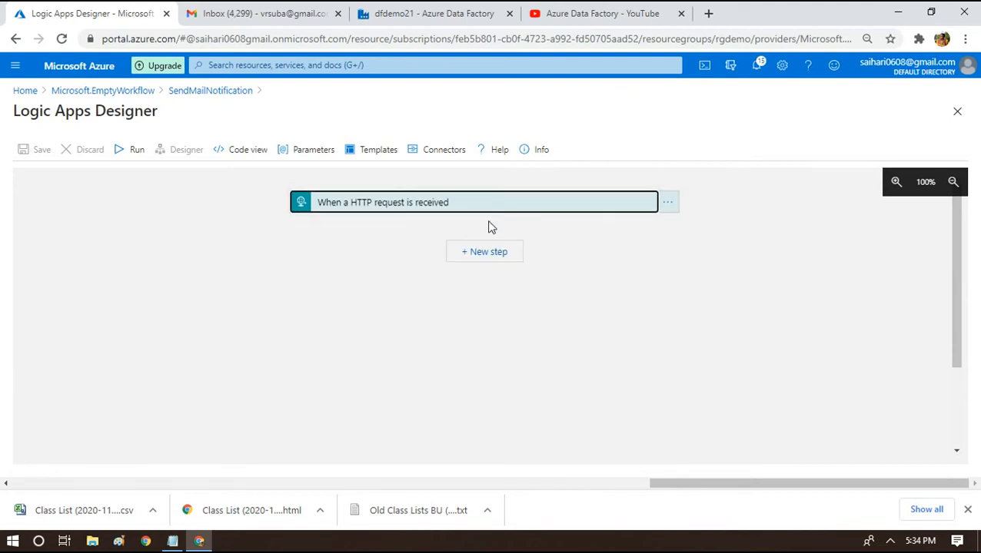
left_click(475, 251)
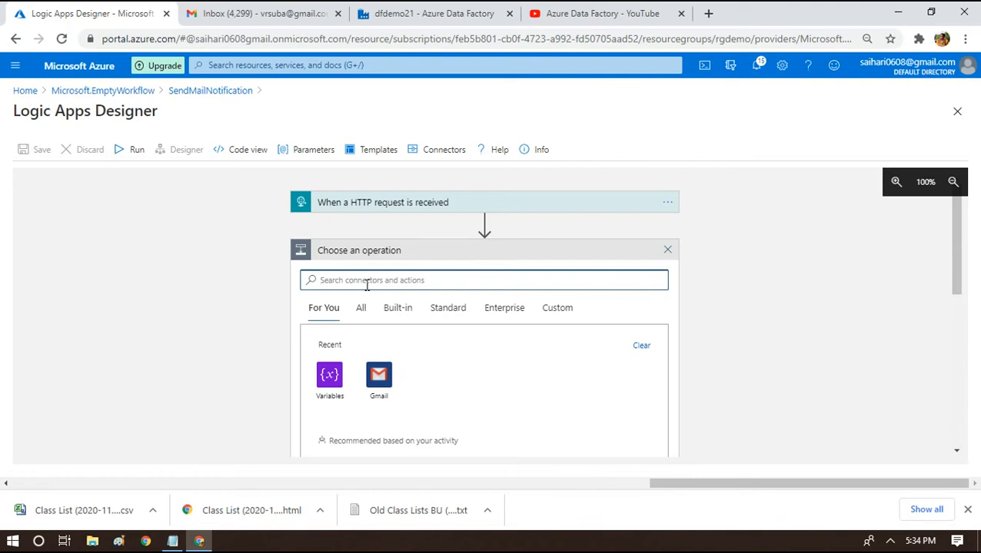
left_click(379, 376)
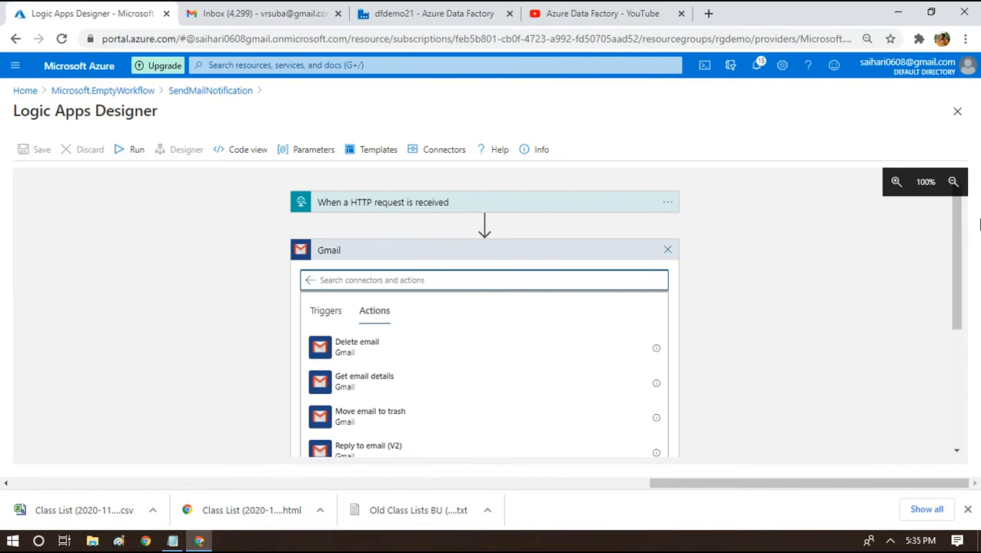
left_click_drag(950, 240, 958, 365)
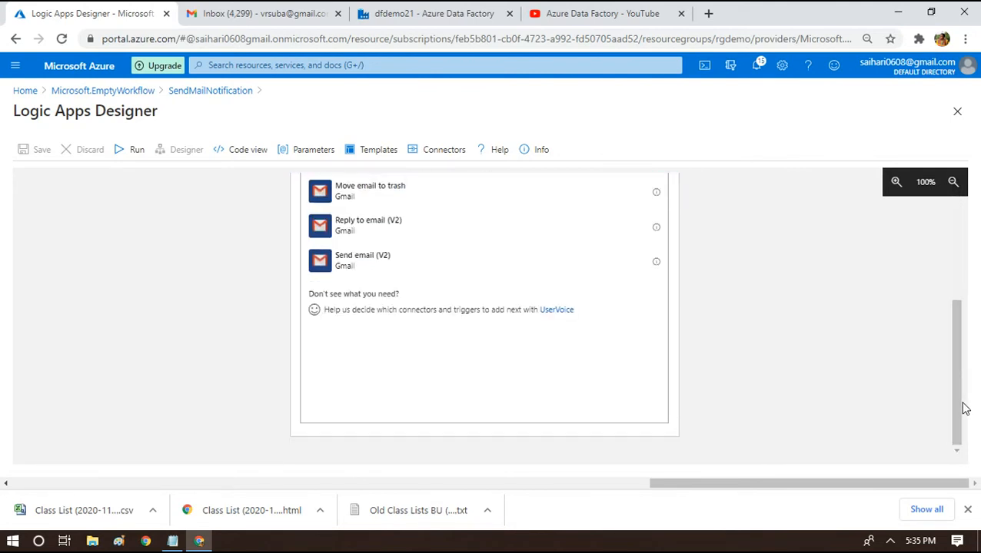
left_click_drag(958, 411, 956, 339)
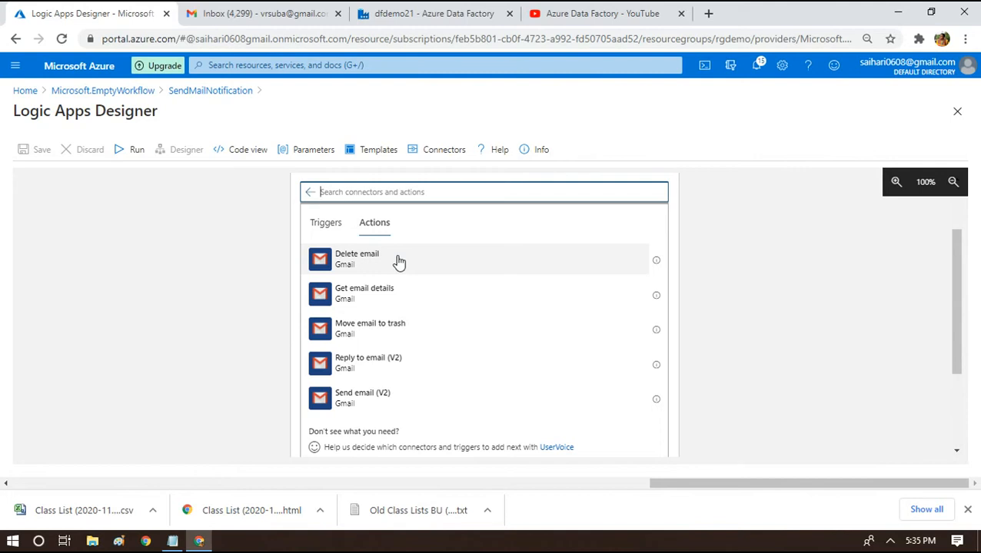
Choose Gmail's Send email (V2) action and start on its To field.
left_click(340, 400)
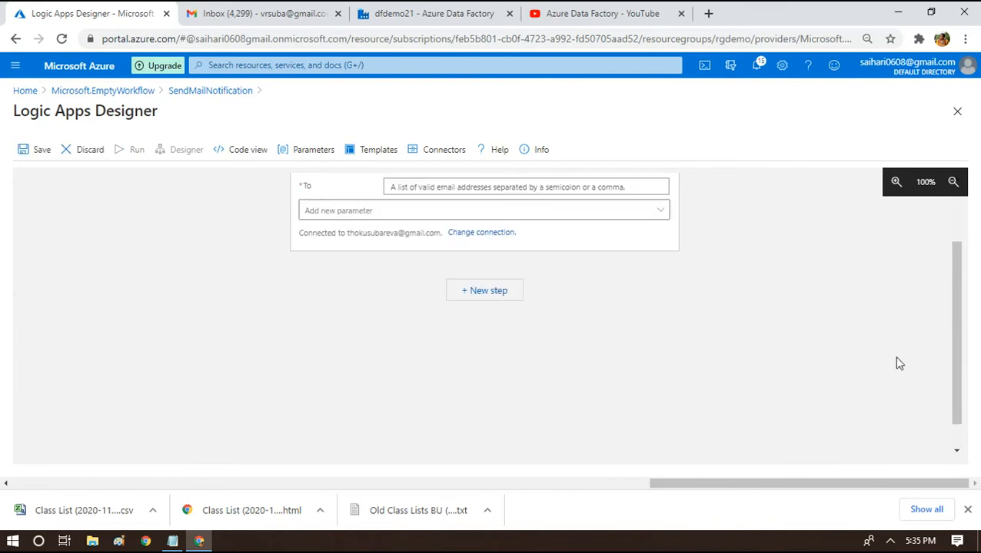
left_click_drag(958, 357, 950, 283)
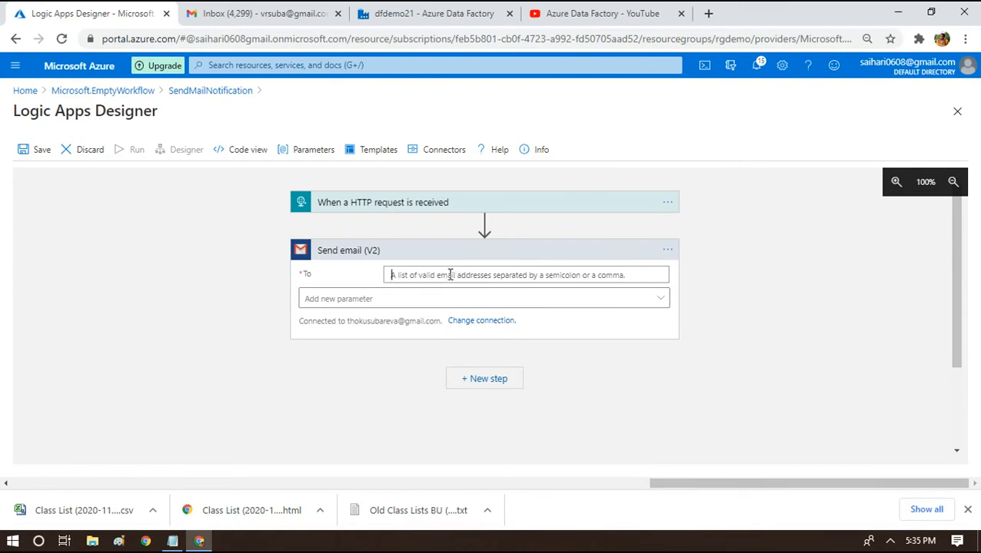
left_click(453, 275)
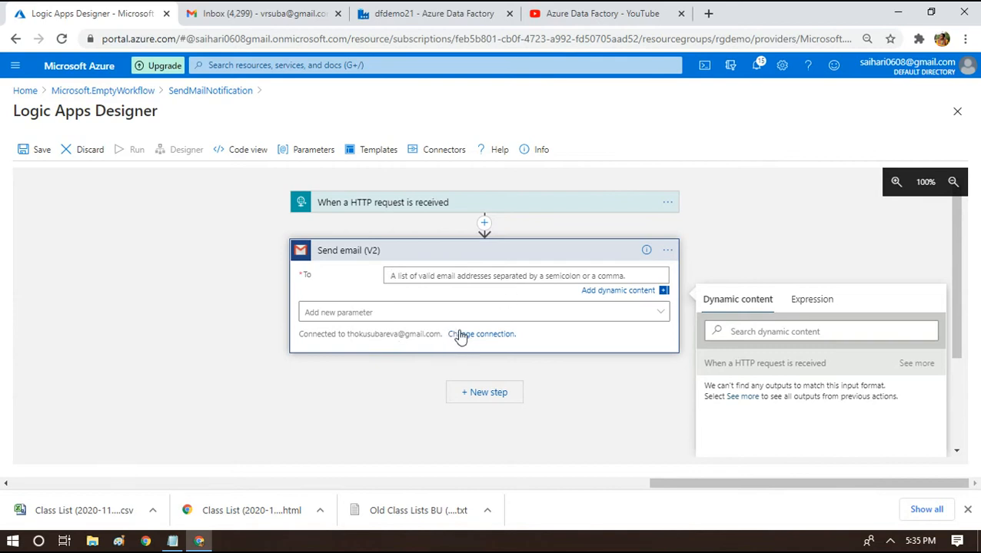
Add a new Gmail connection, sign in with the Google account, and allow access.
left_click(500, 332)
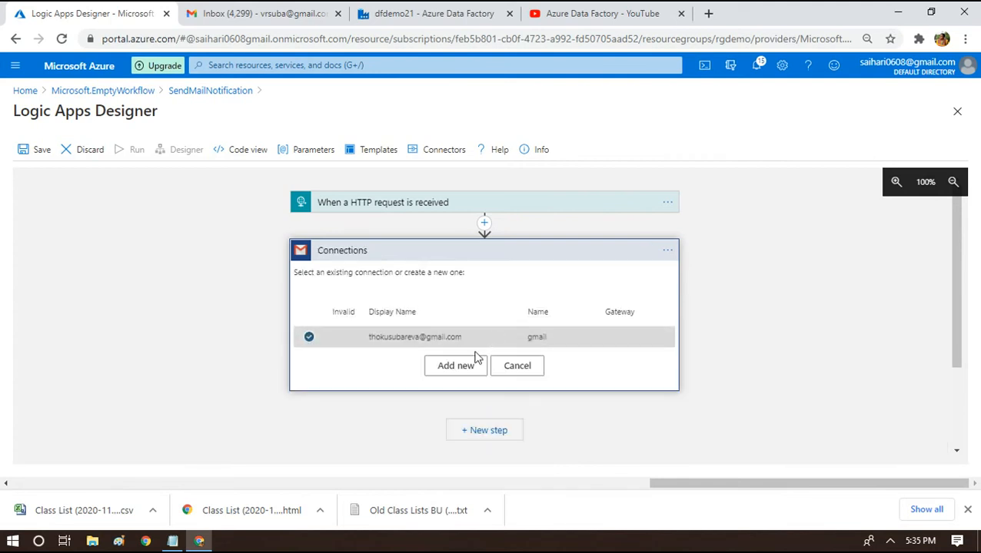
left_click(459, 365)
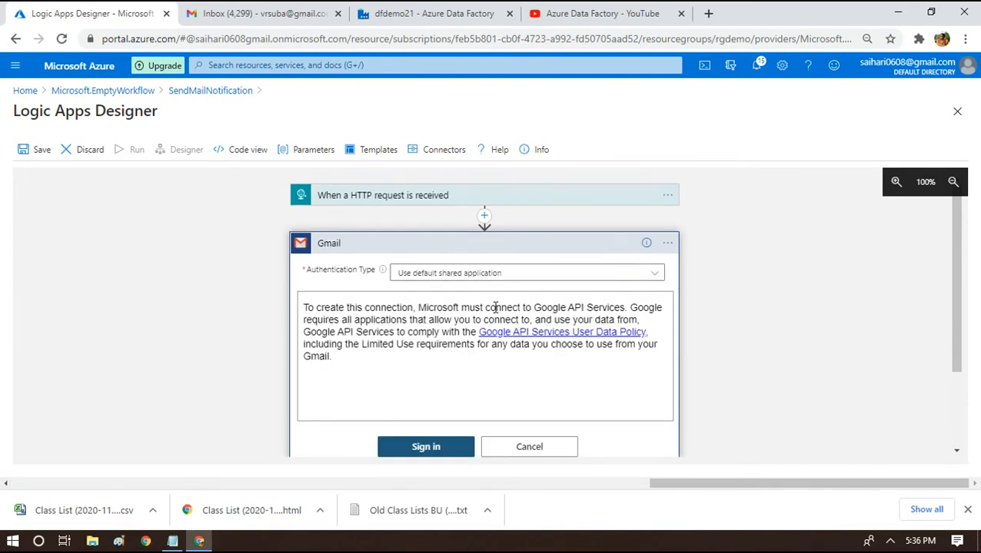
left_click(413, 453)
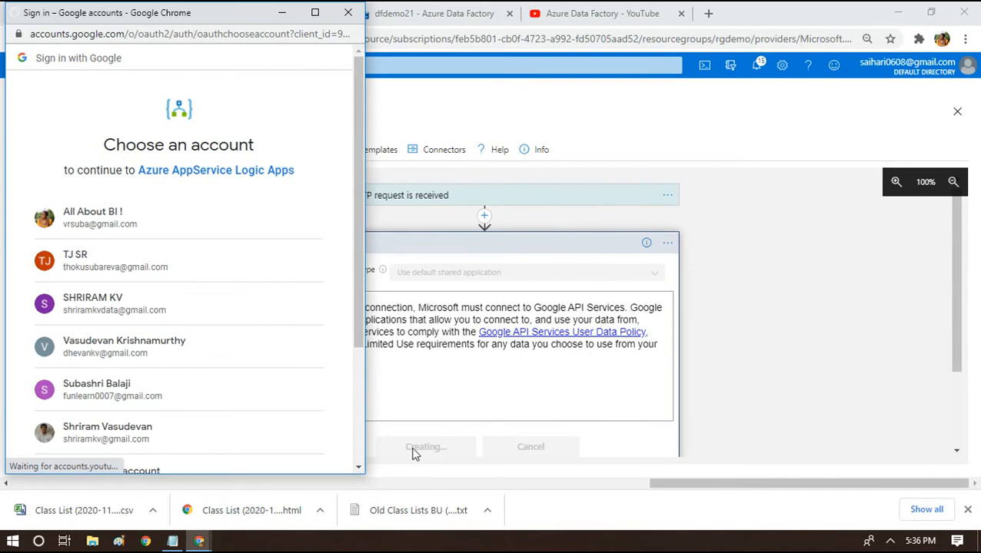
left_click(65, 259)
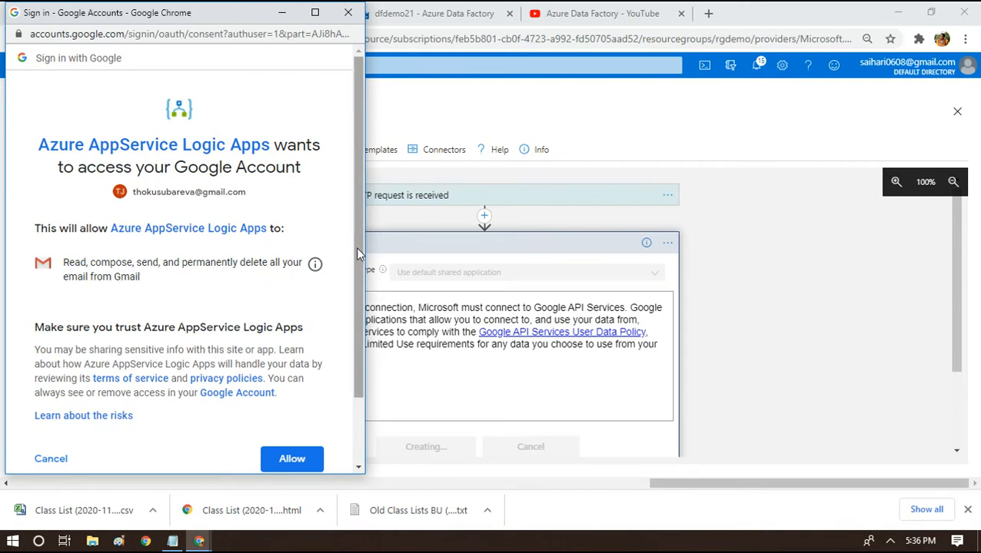
left_click_drag(356, 247, 357, 304)
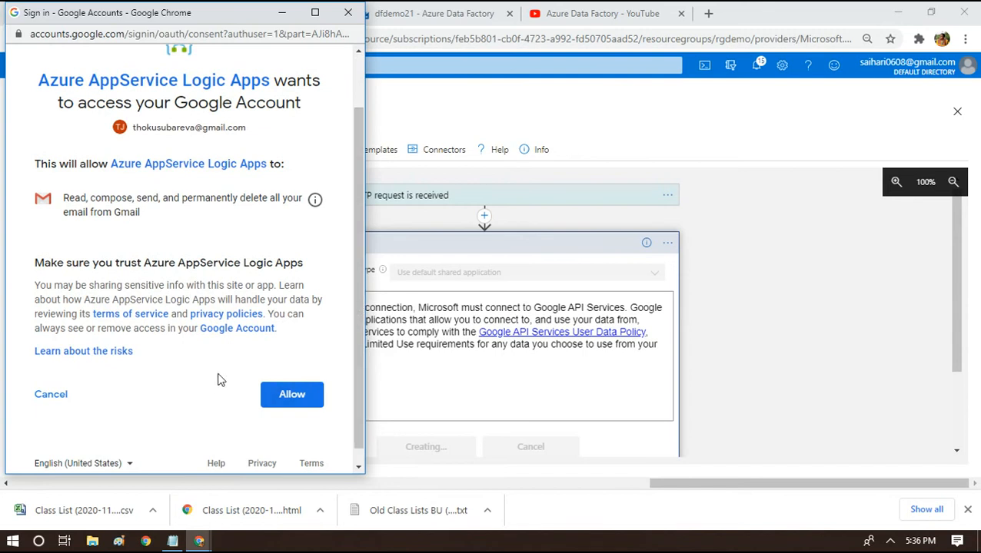
left_click(292, 397)
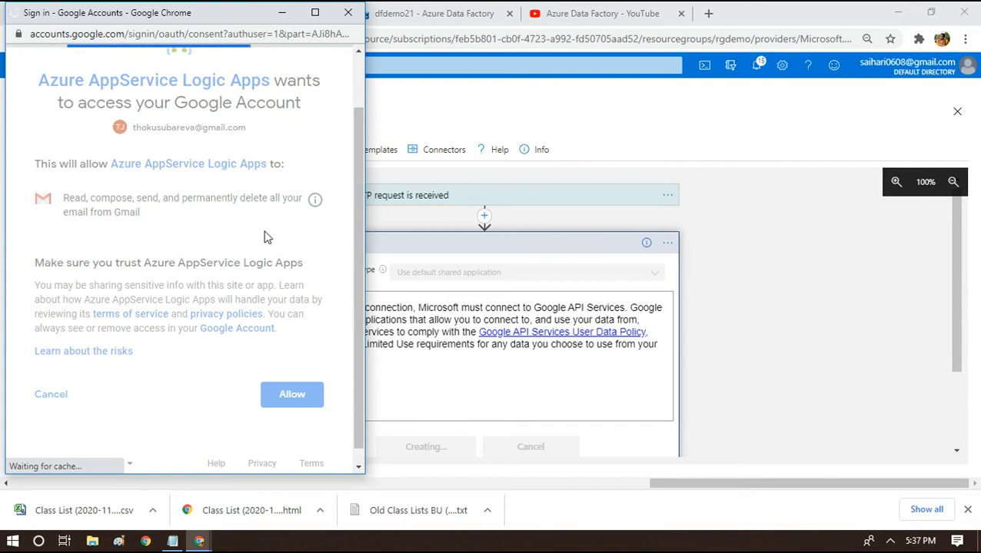
left_click(293, 18)
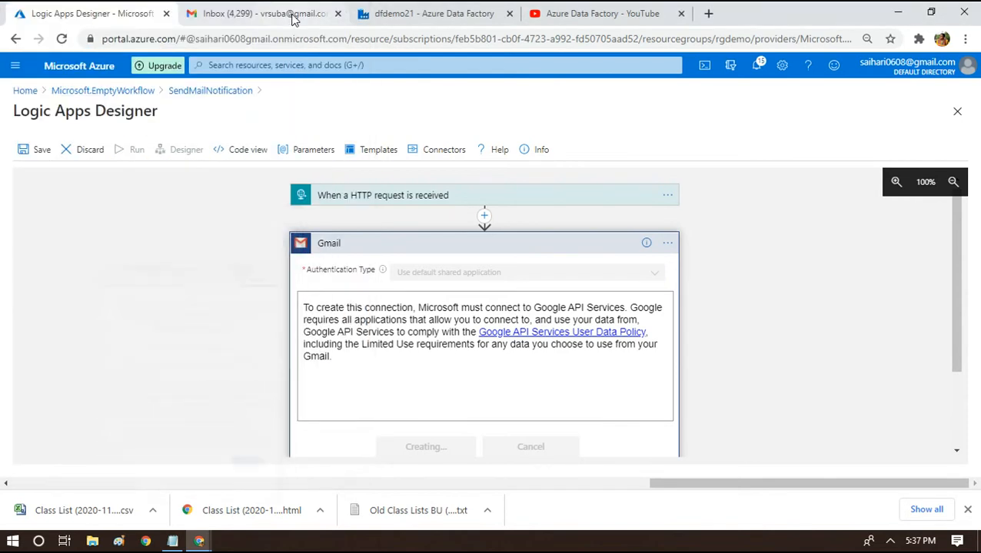
left_click_drag(964, 313, 960, 360)
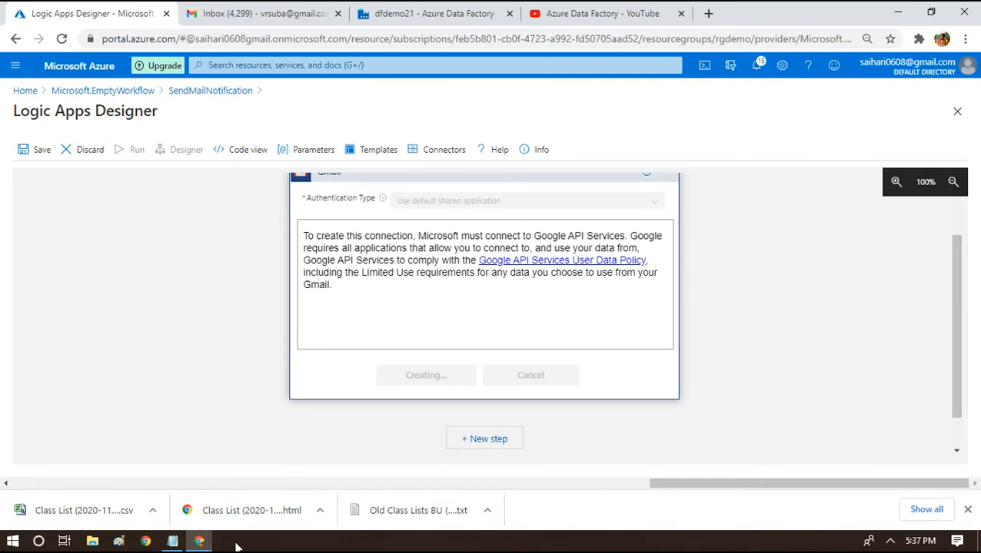
Glance at the Notepad notes, then restore the Logic Apps Designer in Chrome.
left_click(200, 541)
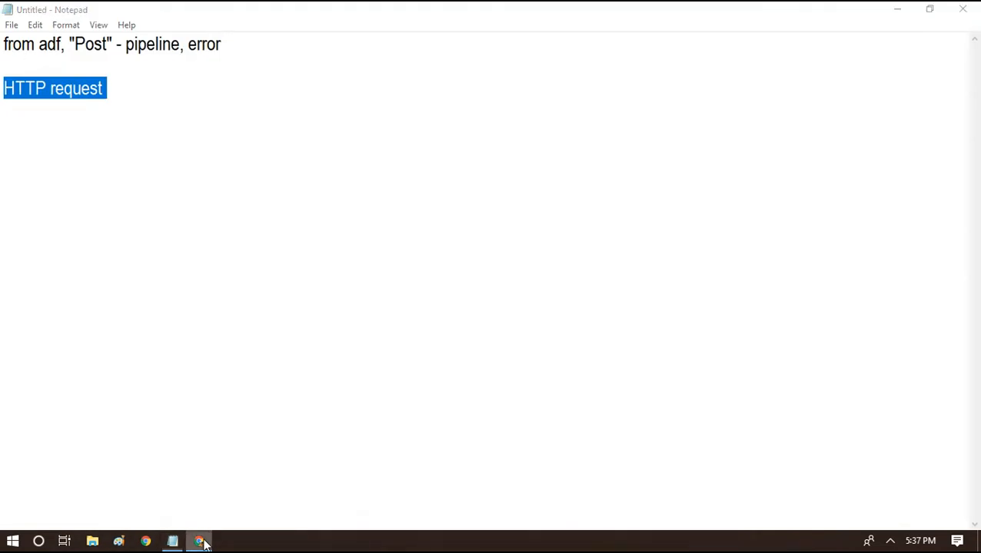
left_click(200, 541)
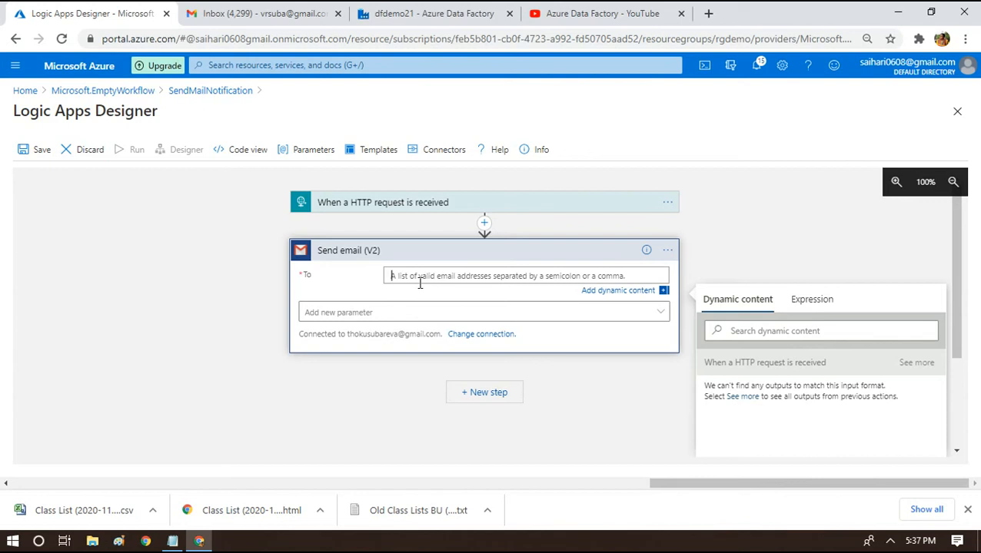
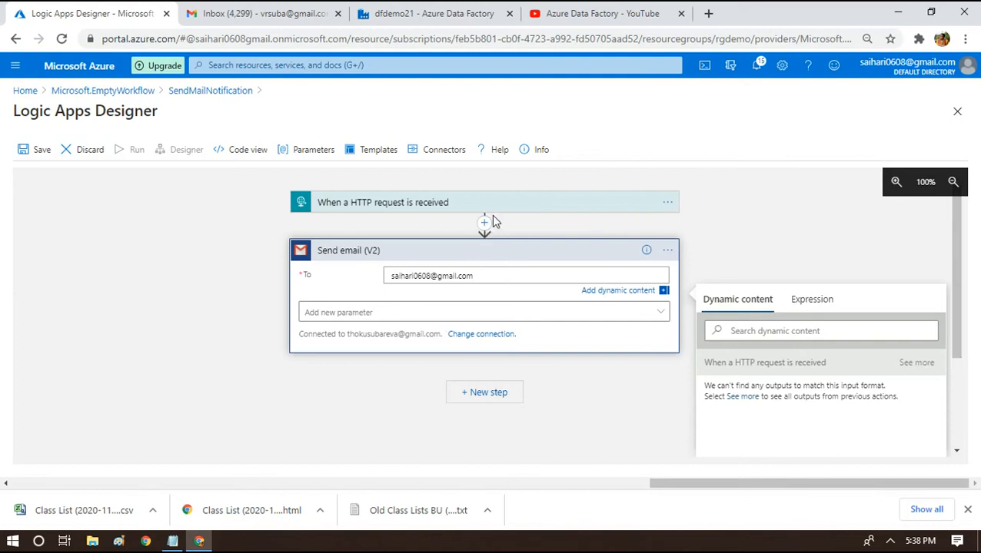
Enter the recipient's e-mail address in the Send email (V2) To field.
double_click(427, 279)
left_click(396, 315)
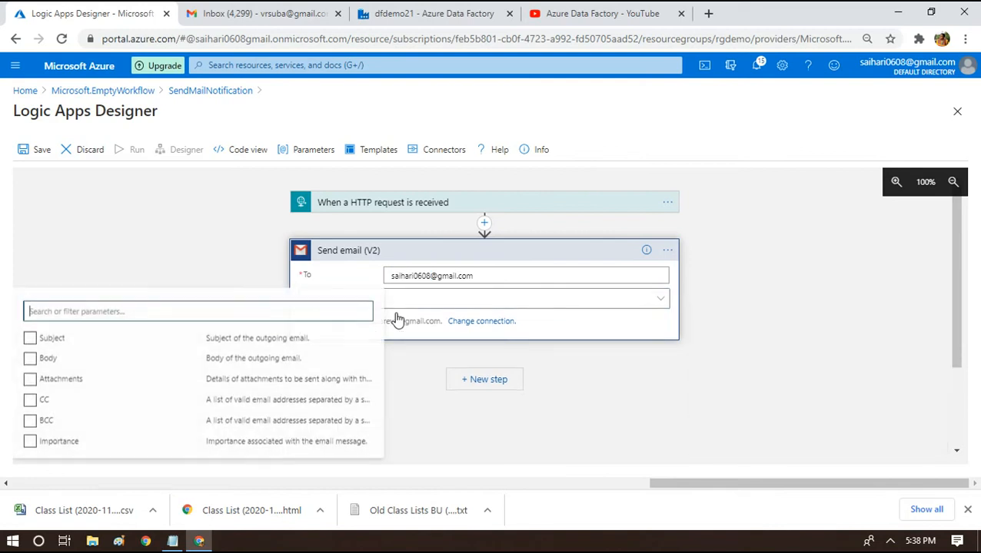
left_click(398, 319)
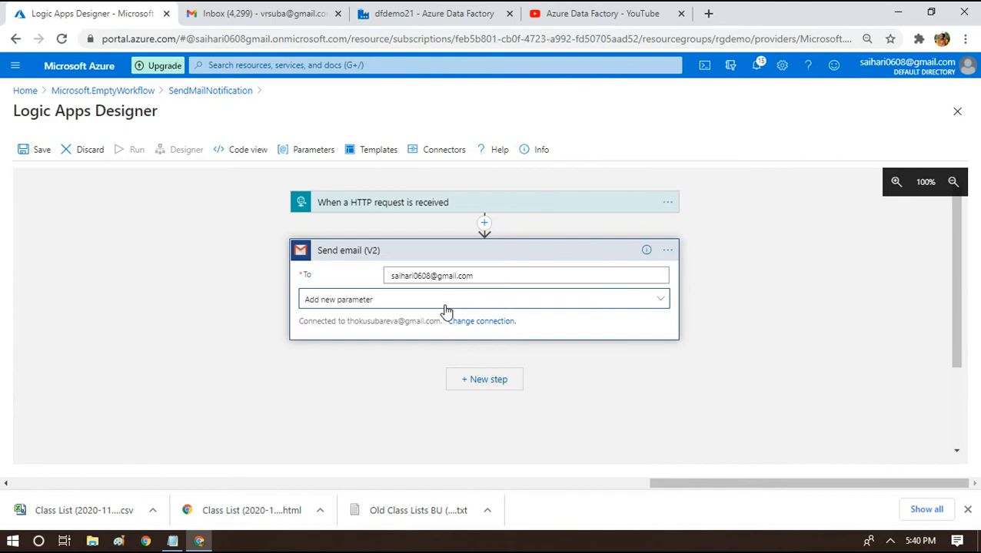
Add the optional Subject and Body parameters to the Send email (V2) step.
left_click(617, 314)
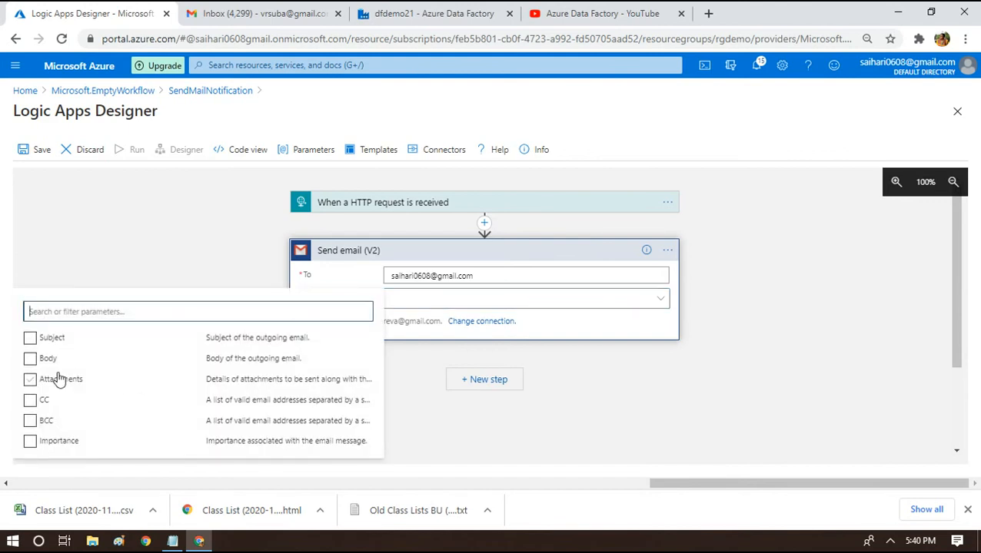
left_click(30, 338)
left_click(30, 362)
left_click(615, 336)
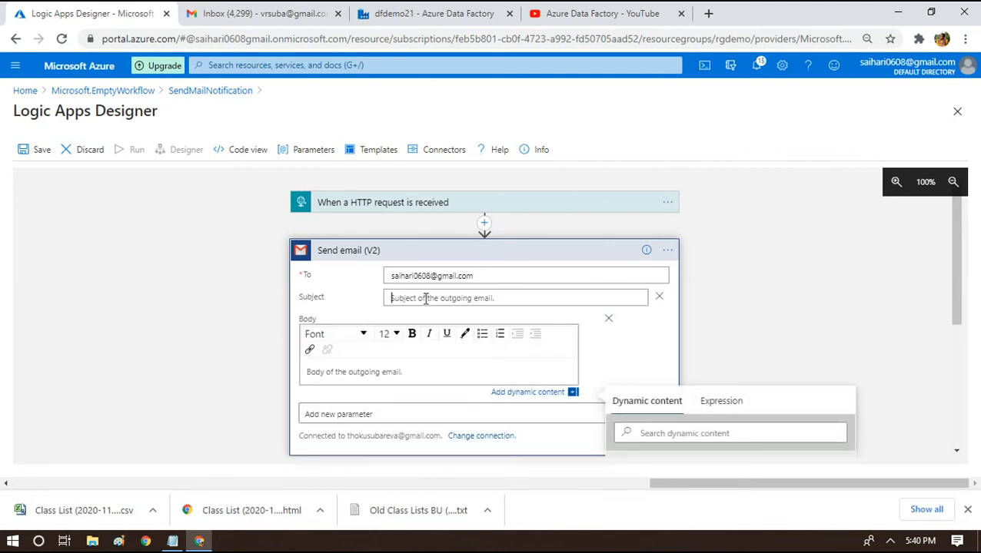
Set subject 'TestMail' and body 'Hey, I am testing logic apps', then save the workflow.
left_click(425, 299)
left_click(433, 297)
type("TestMaol")
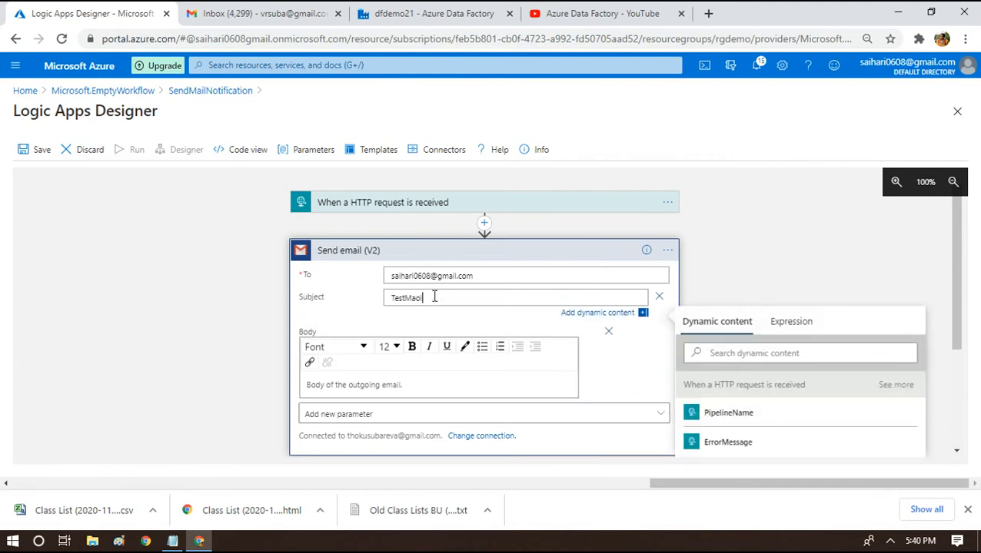
key("BackSpace")
key("BackSpace")
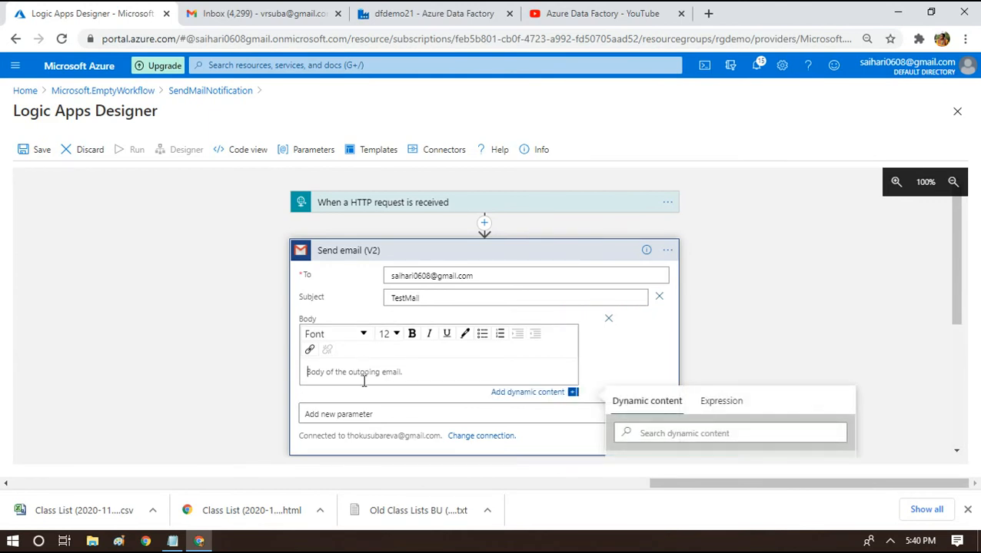
type("Hey, I am testing logic apps")
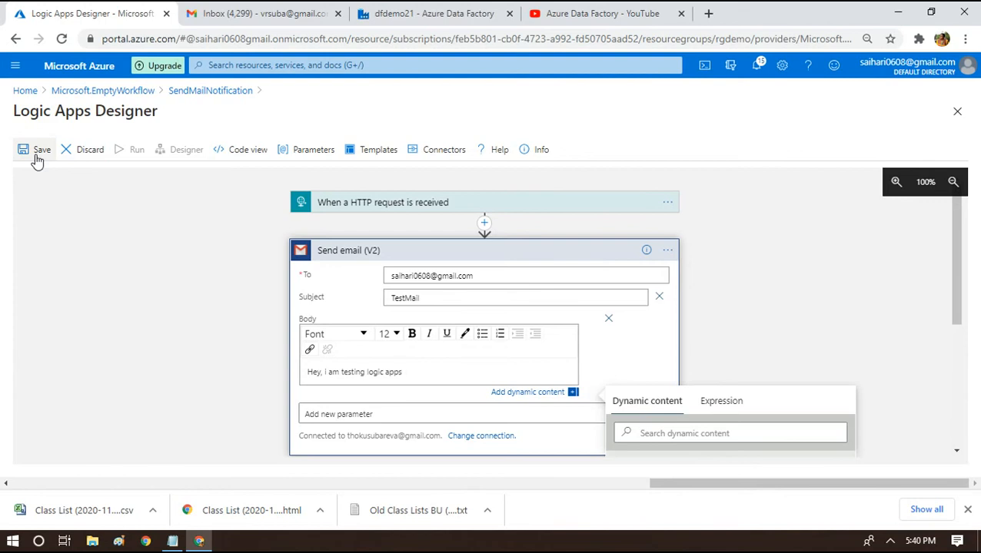
left_click(37, 158)
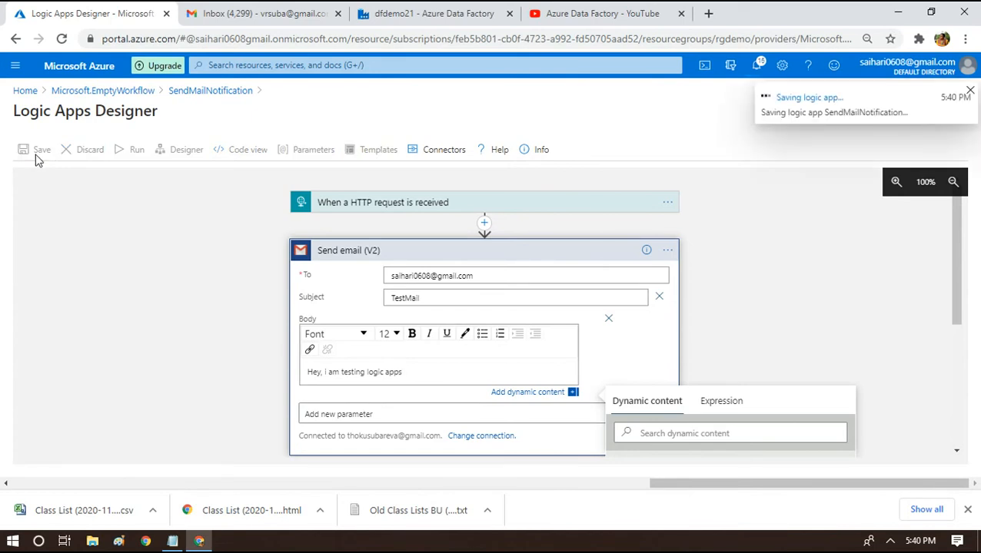
left_click(390, 9)
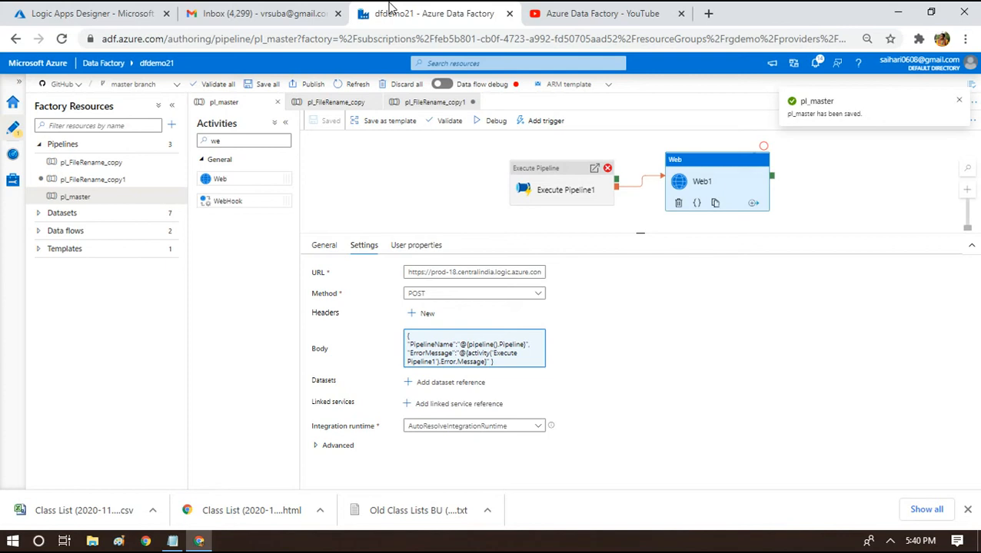
Review Execute Pipeline1 and Web1 settings, and check the logic app's recipient and subject.
left_click(539, 176)
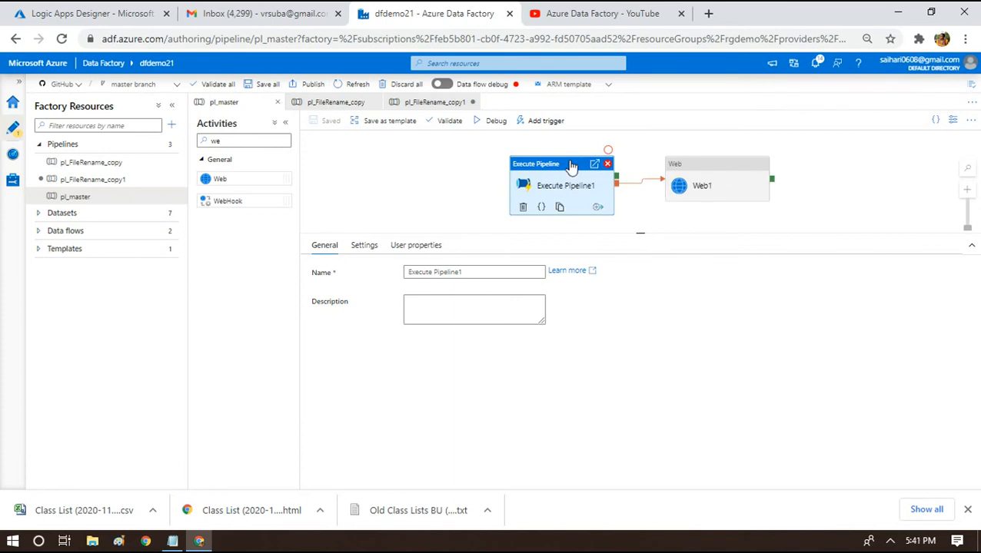
left_click(701, 177)
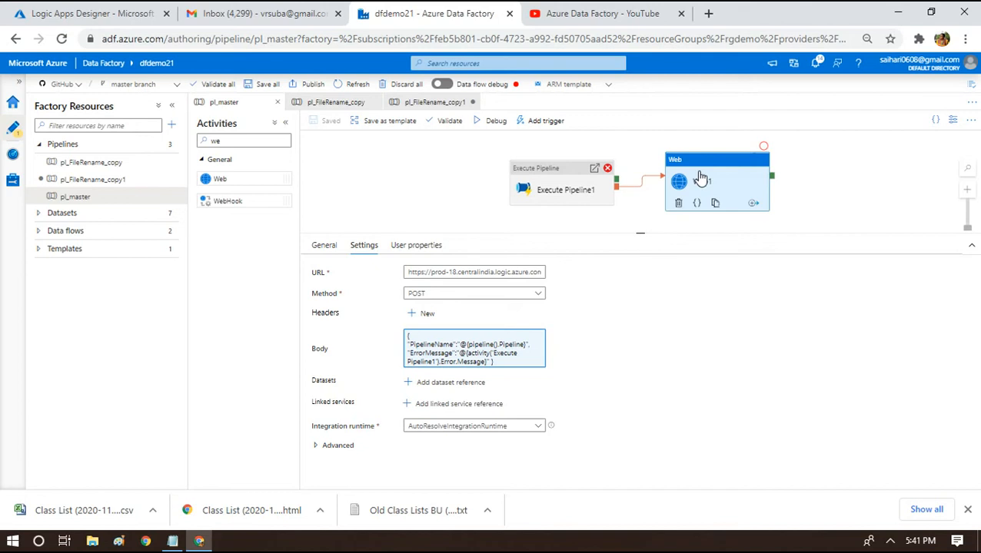
left_click(75, 10)
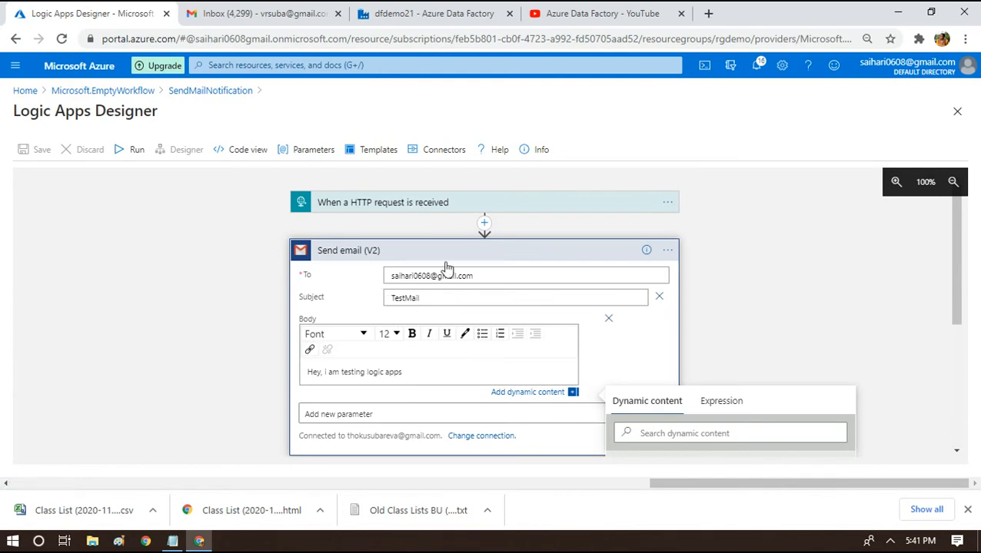
triple_click(399, 274)
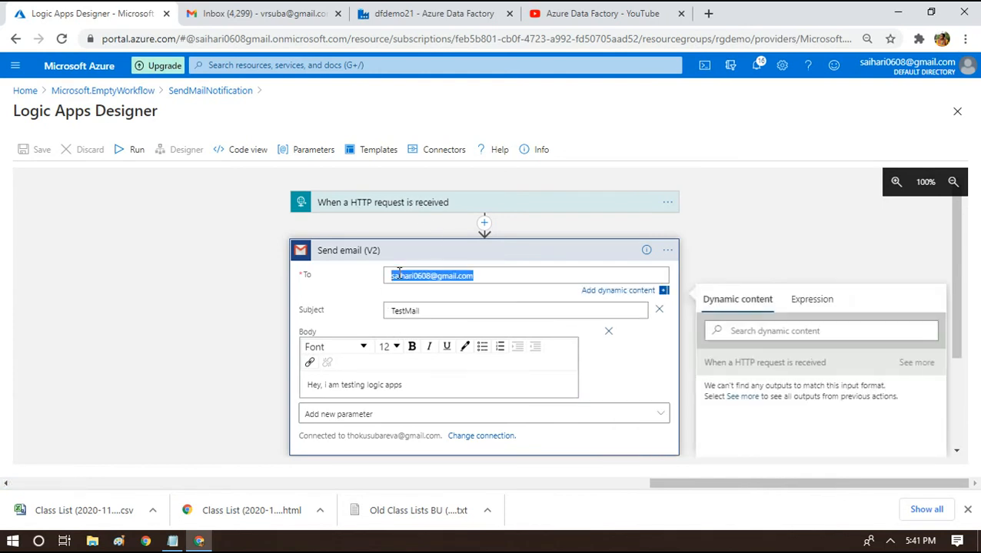
double_click(404, 311)
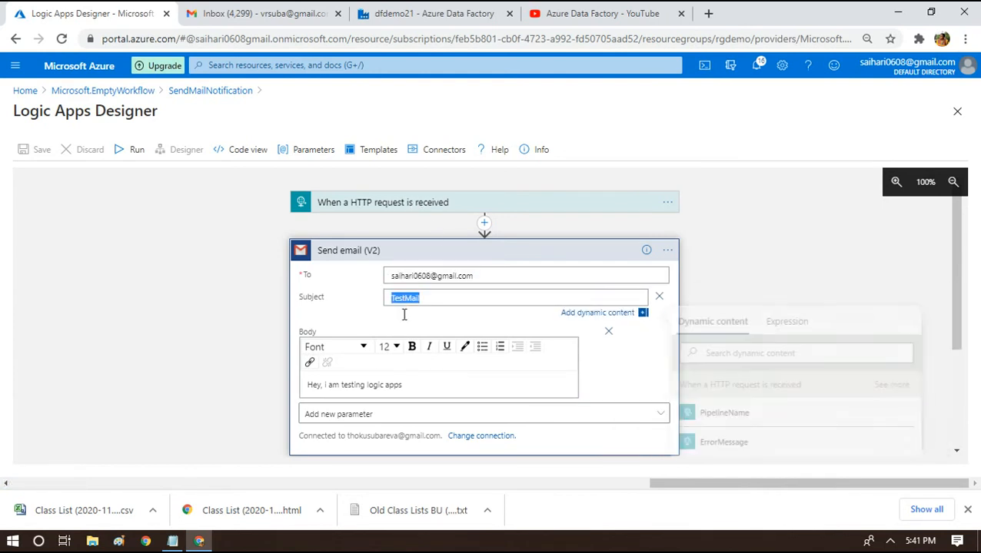
left_click(368, 387)
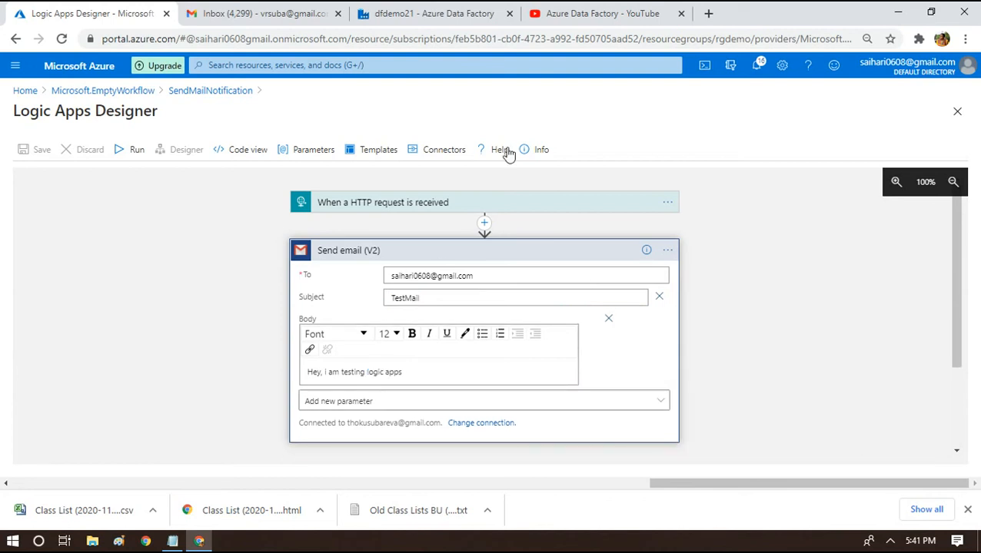
Debug-run pl_master and check Web1's settings after the run.
left_click(586, 11)
left_click(399, 9)
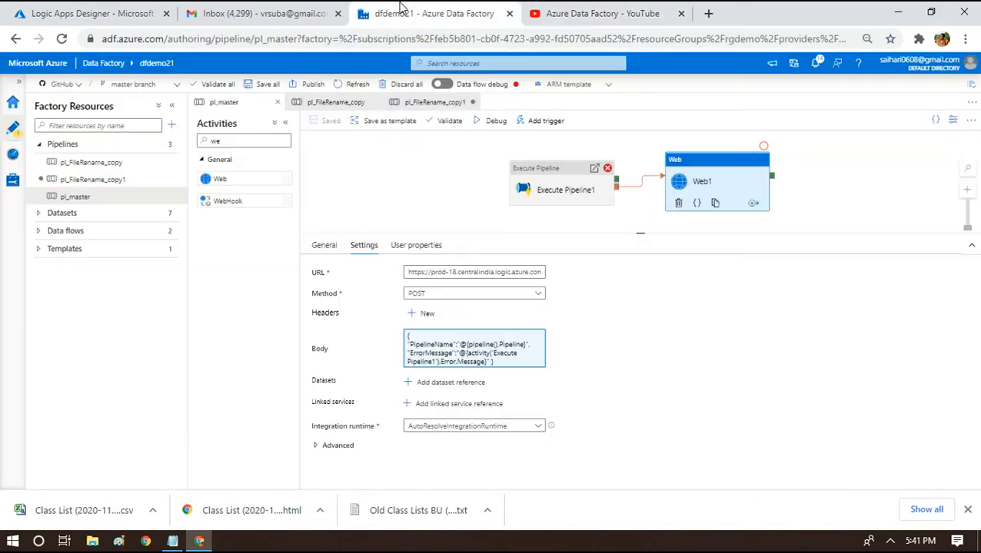
left_click(490, 121)
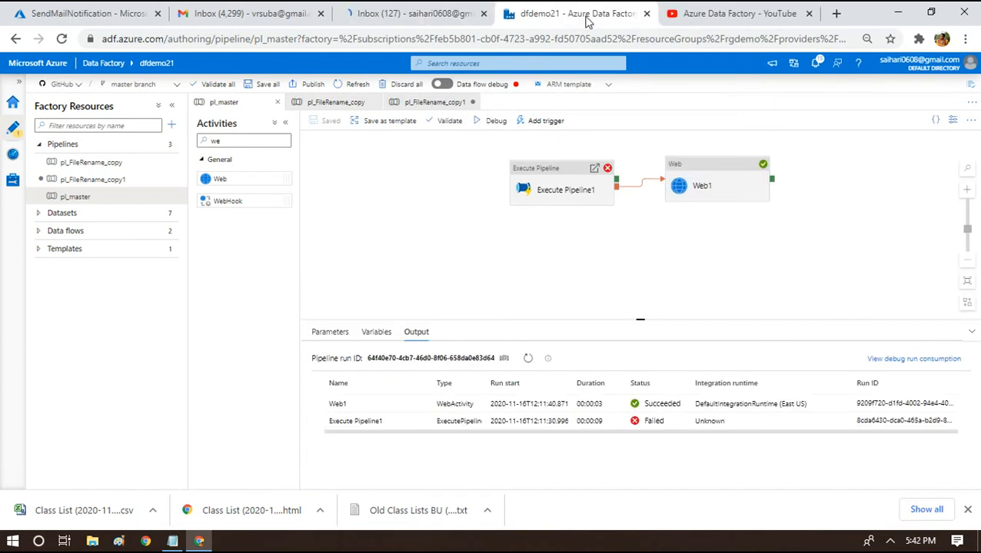
left_click(713, 187)
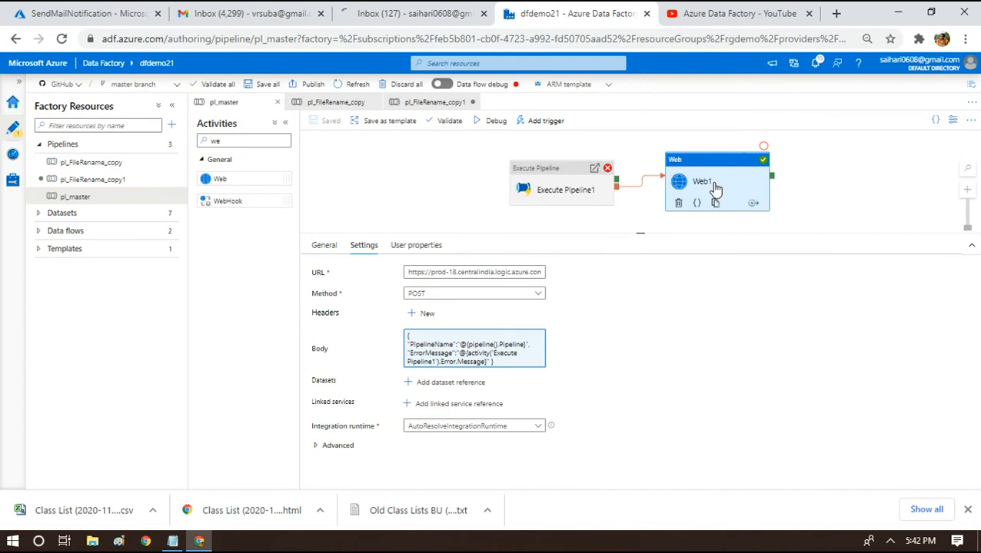
left_click(96, 29)
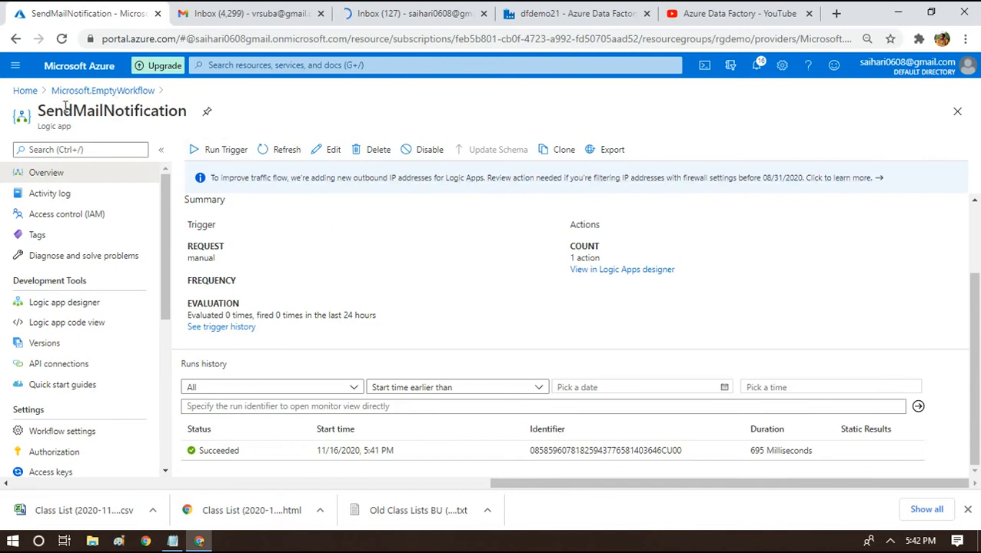
Reopen SendMailNotification from Home and refresh to show the succeeded 5:41 PM run.
left_click(29, 93)
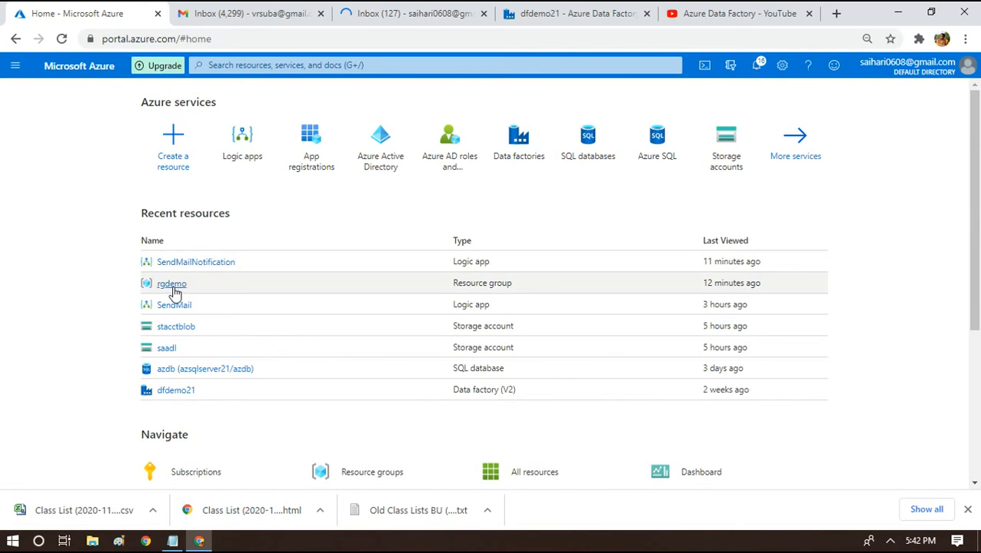
left_click(177, 263)
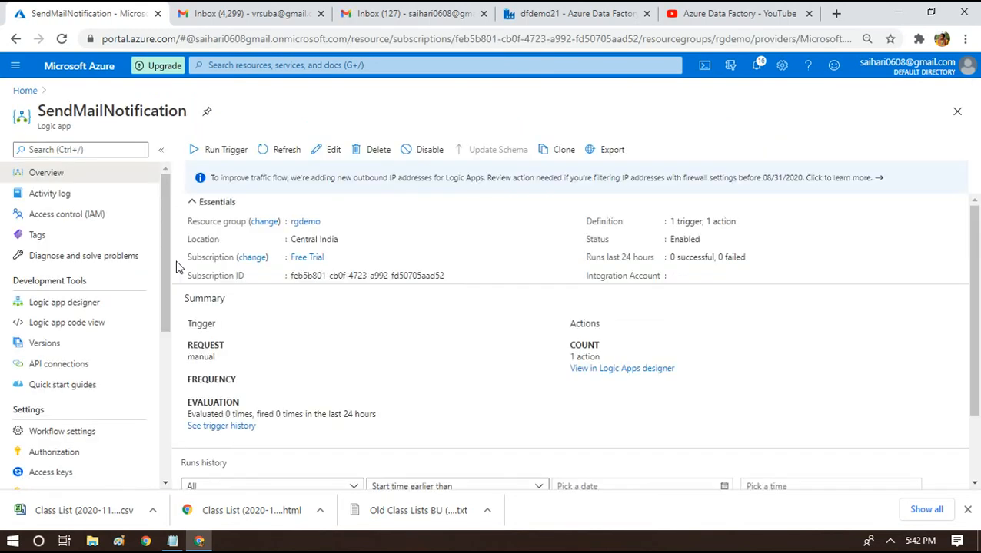
left_click(280, 151)
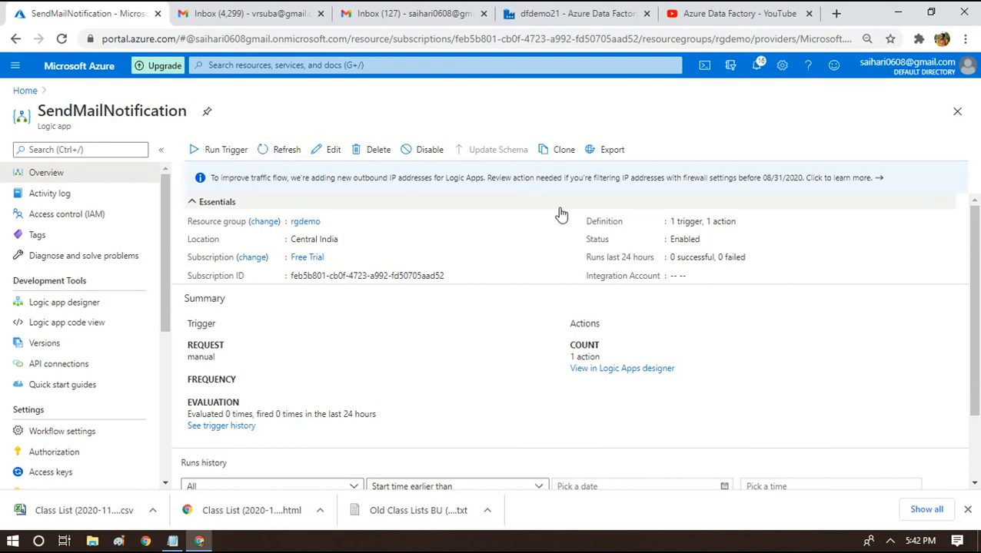
scroll(848, 442, "down", 1)
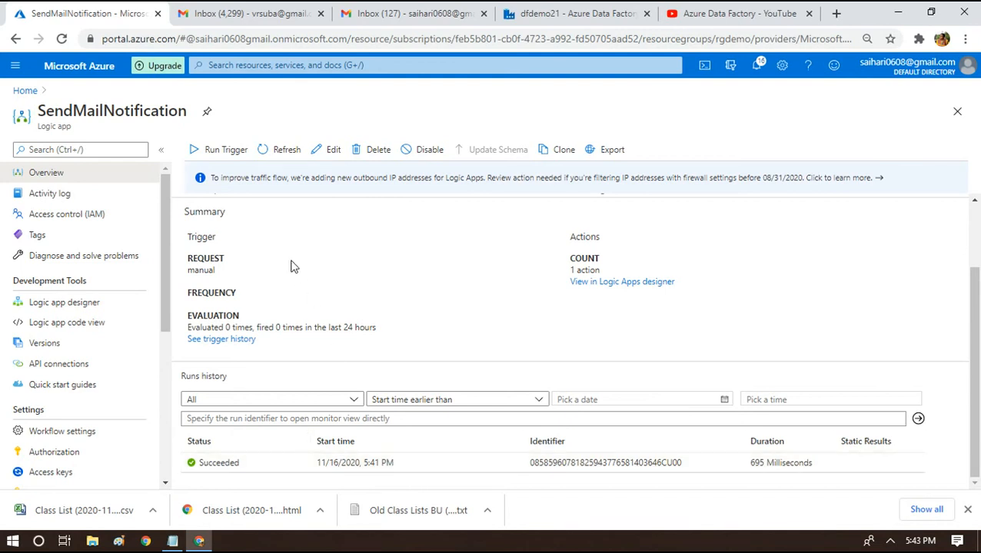
left_click(400, 13)
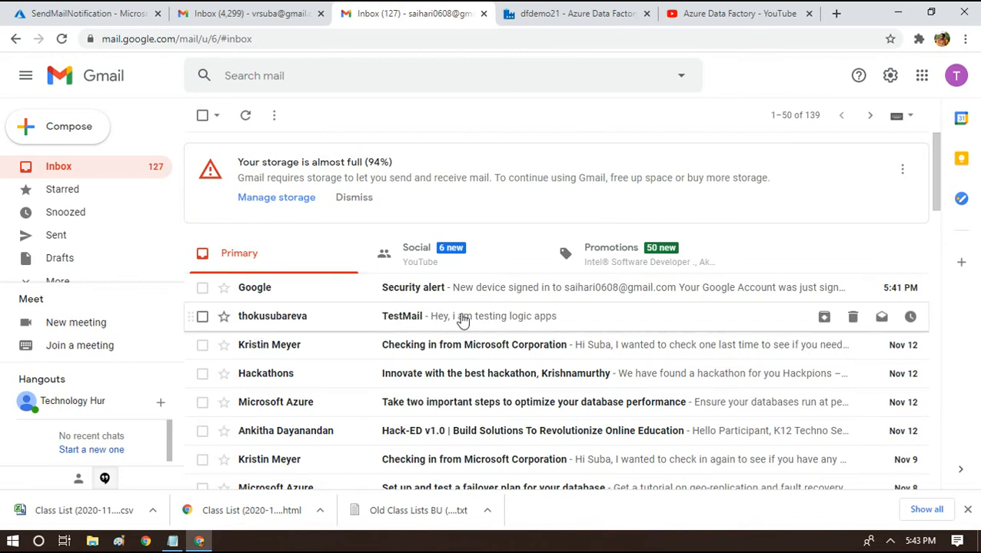
Open the TestMail email reading 'Hey, i am testing logic apps' in Gmail.
left_click(462, 320)
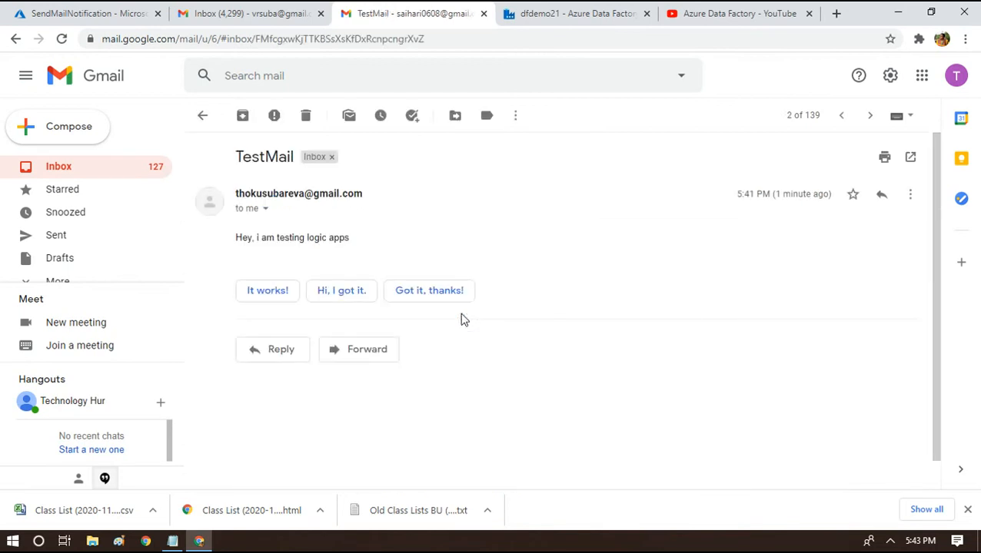
double_click(266, 156)
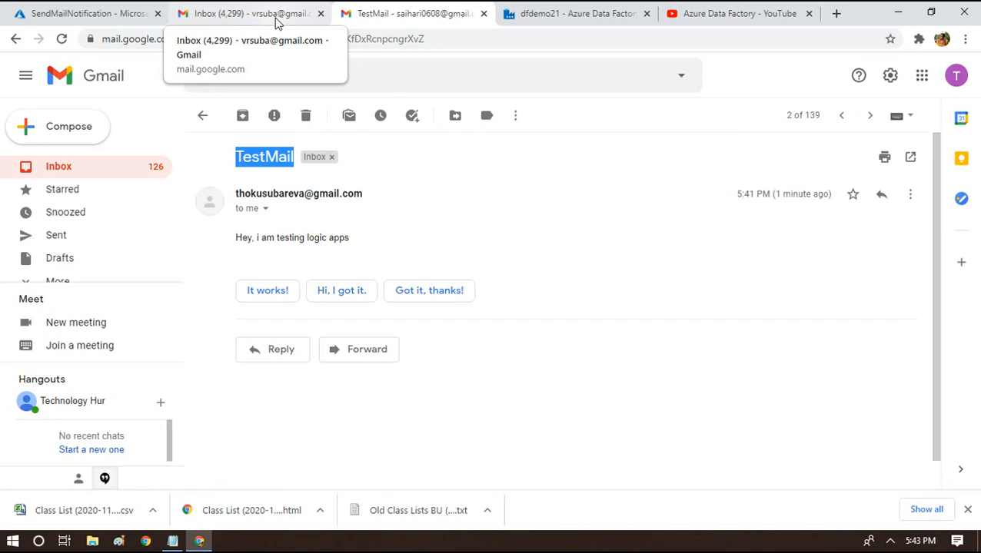
left_click(578, 13)
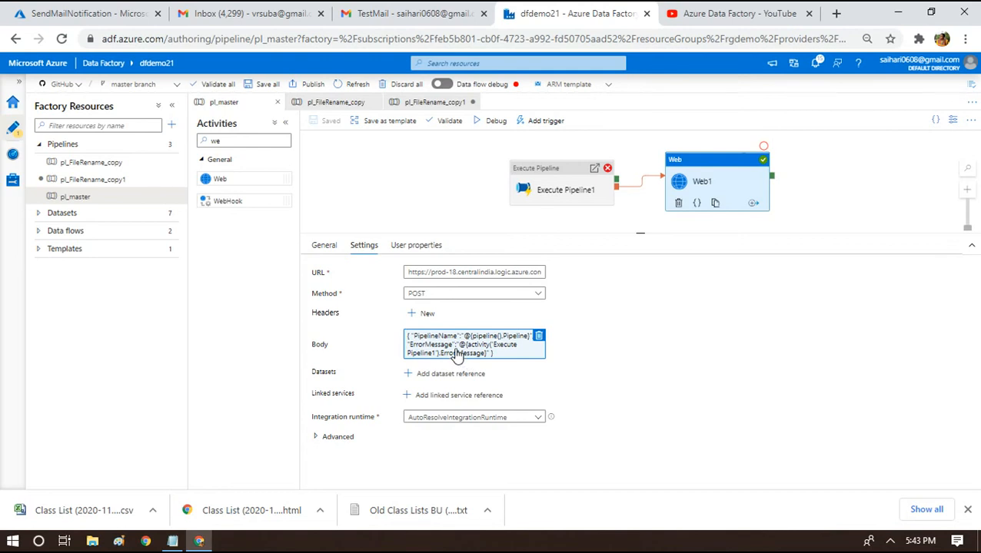
Reopen the SendMailNotification designer and insert a step below the HTTP trigger.
left_click(17, 10)
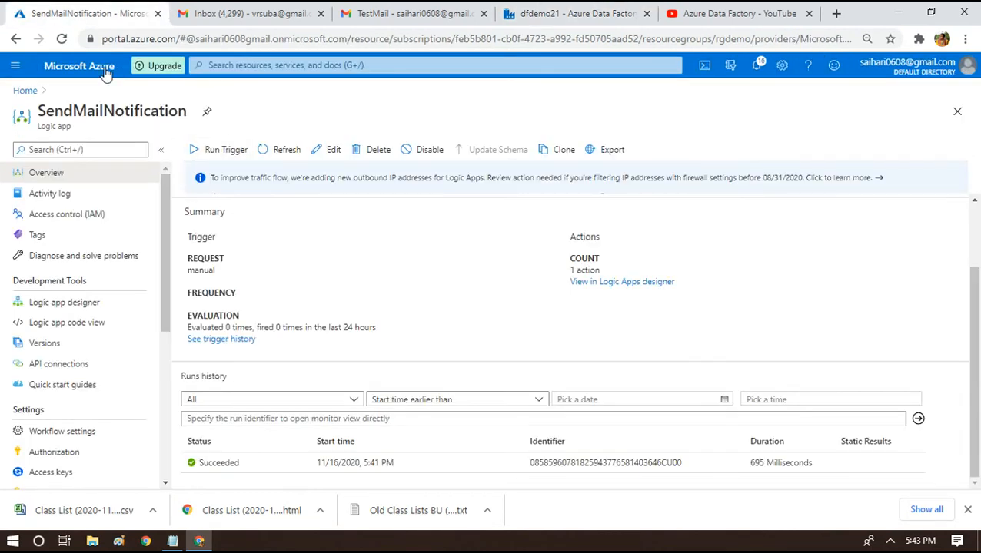
left_click(66, 303)
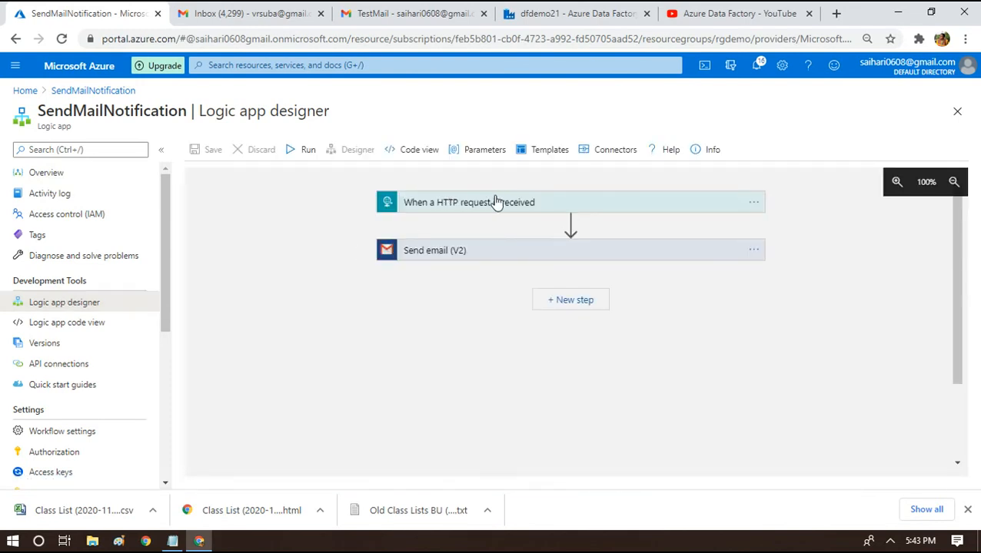
left_click(571, 223)
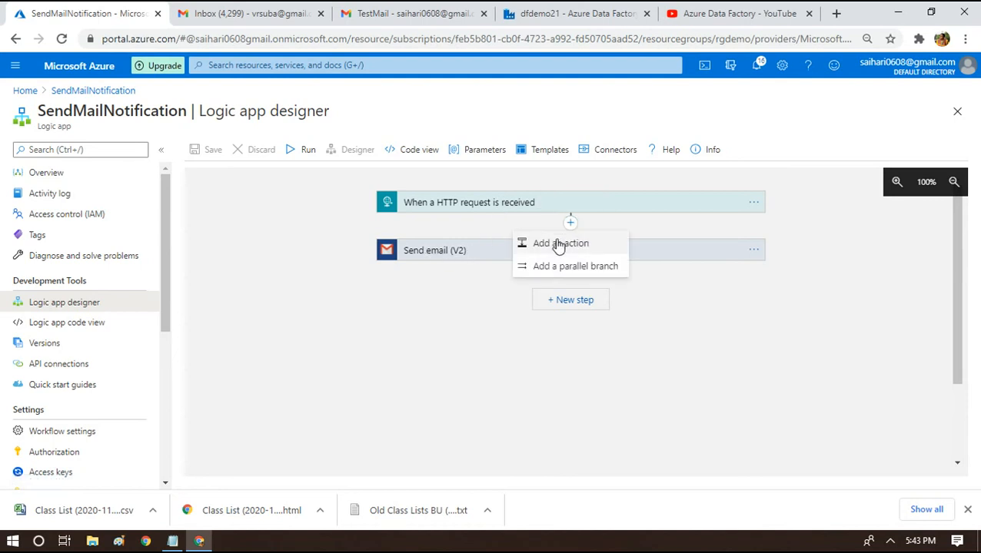
Search 'variables' and insert a Set variable action above Send email (V2), leaving Name and Value empty.
left_click(559, 244)
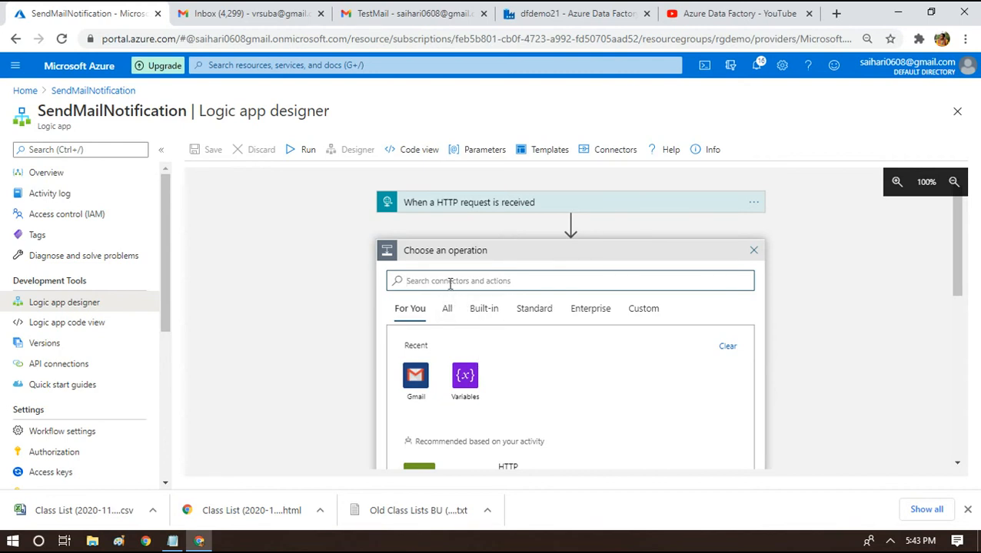
type("variables")
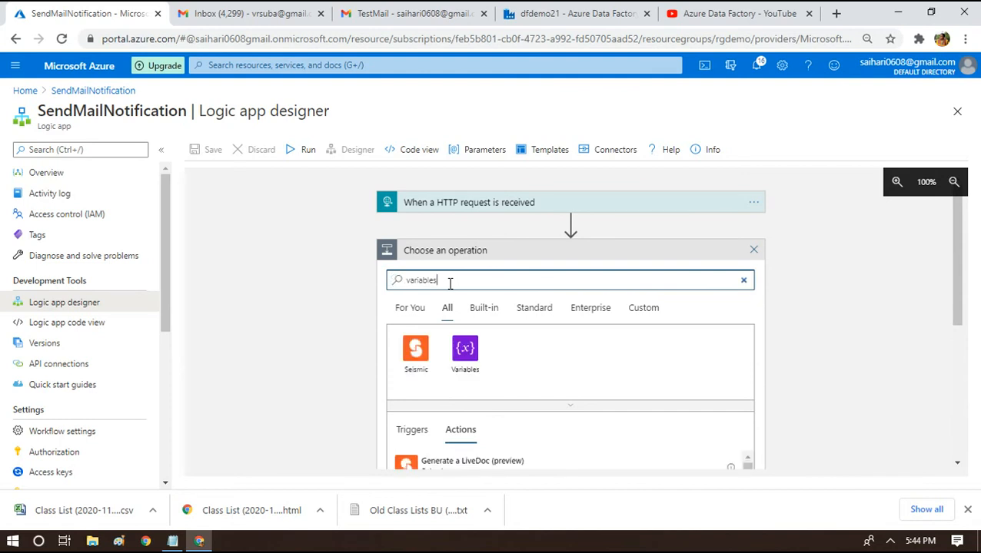
left_click(464, 345)
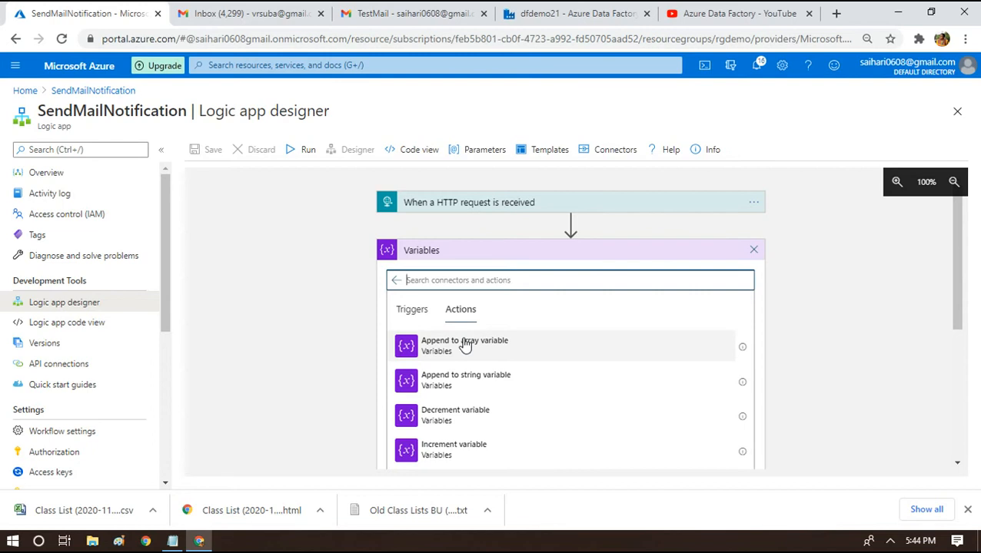
left_click_drag(955, 310, 956, 363)
left_click(459, 407)
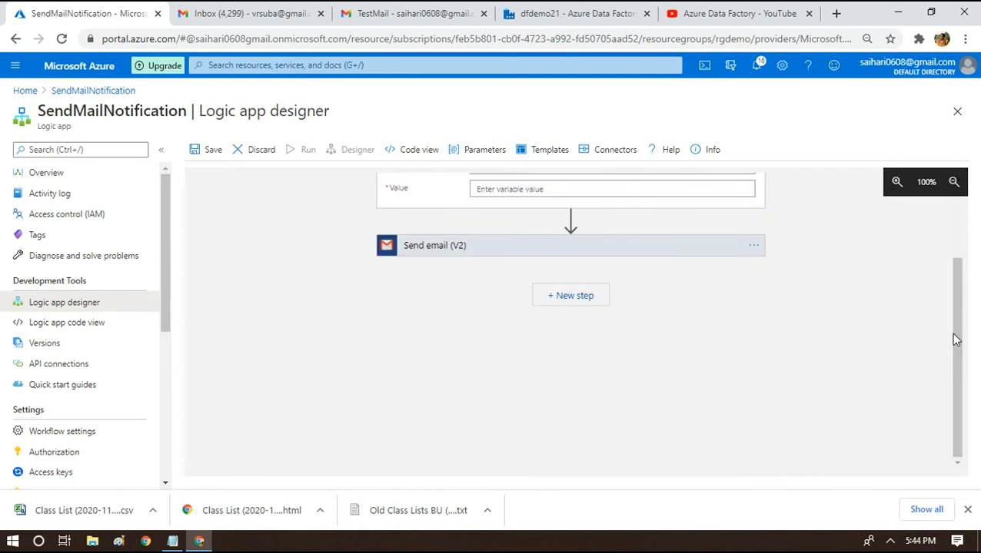
left_click_drag(953, 339, 949, 251)
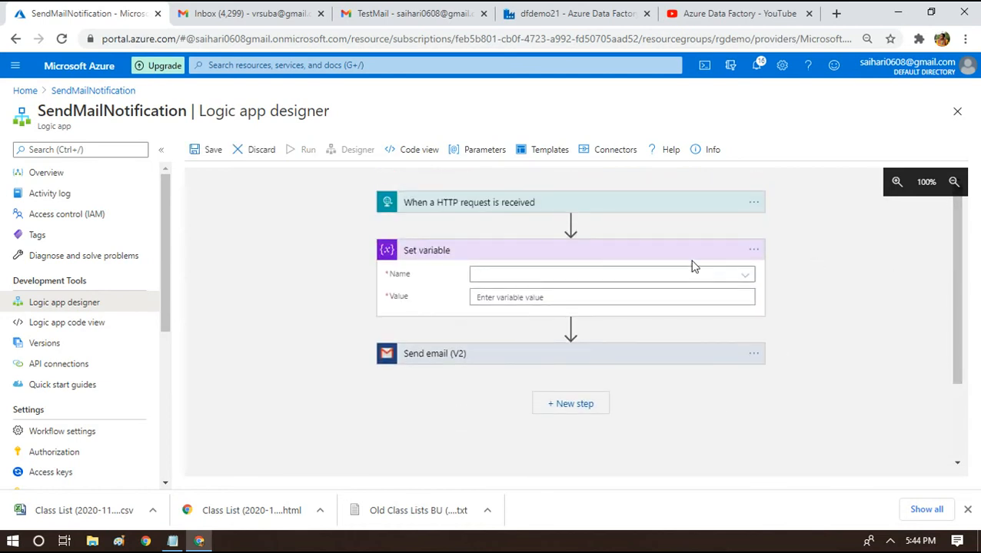
left_click(514, 276)
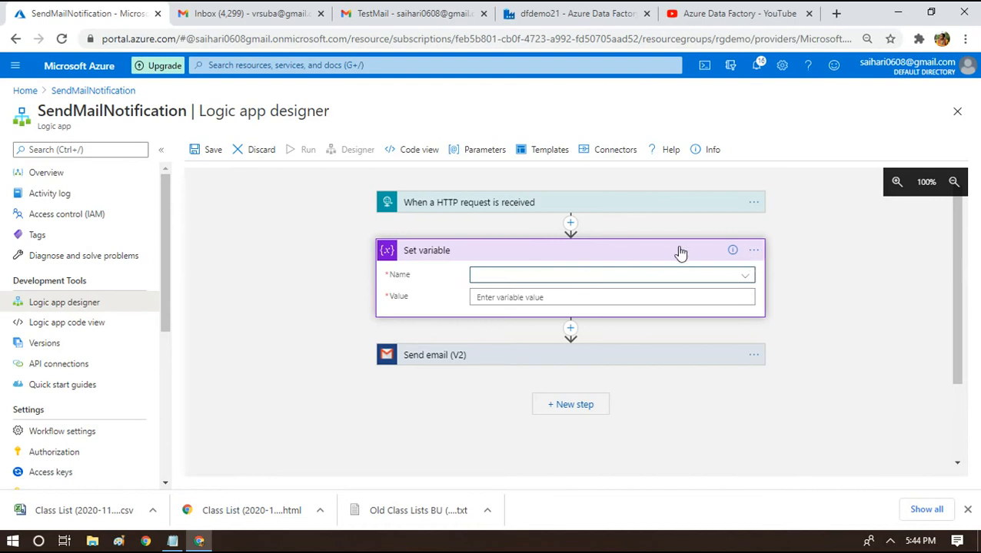
left_click(753, 250)
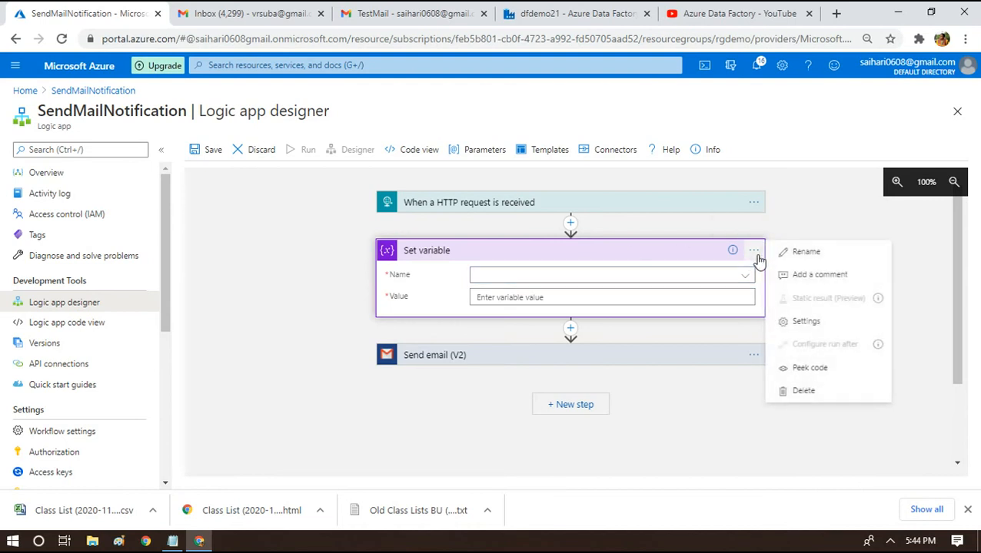
Delete the Set variable step and insert an Initialize variable action right after the HTTP trigger.
left_click(803, 391)
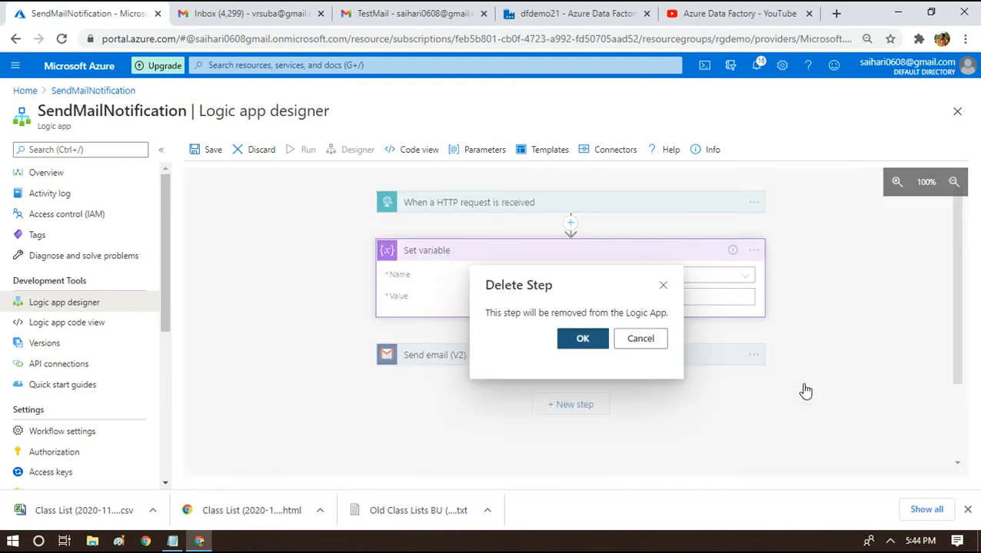
left_click(599, 336)
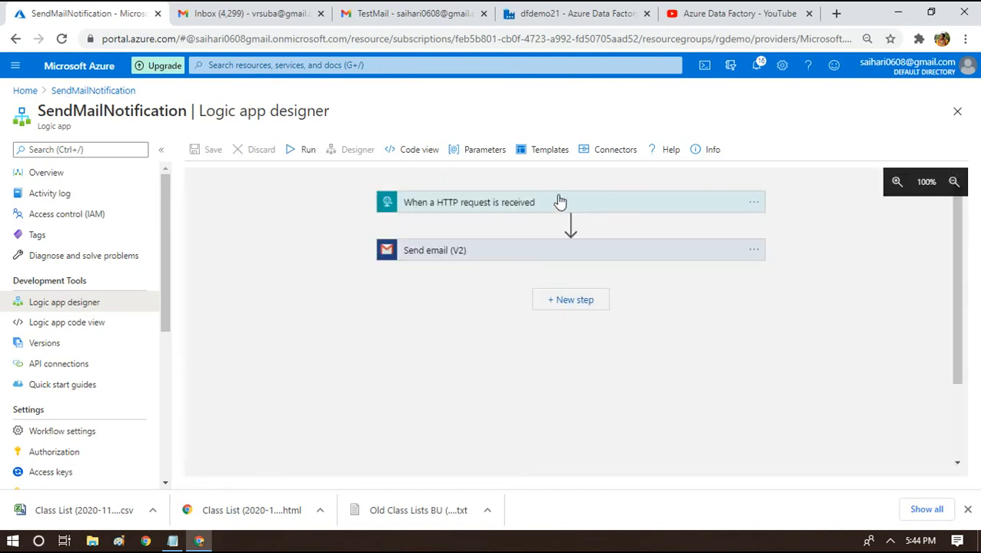
left_click(569, 224)
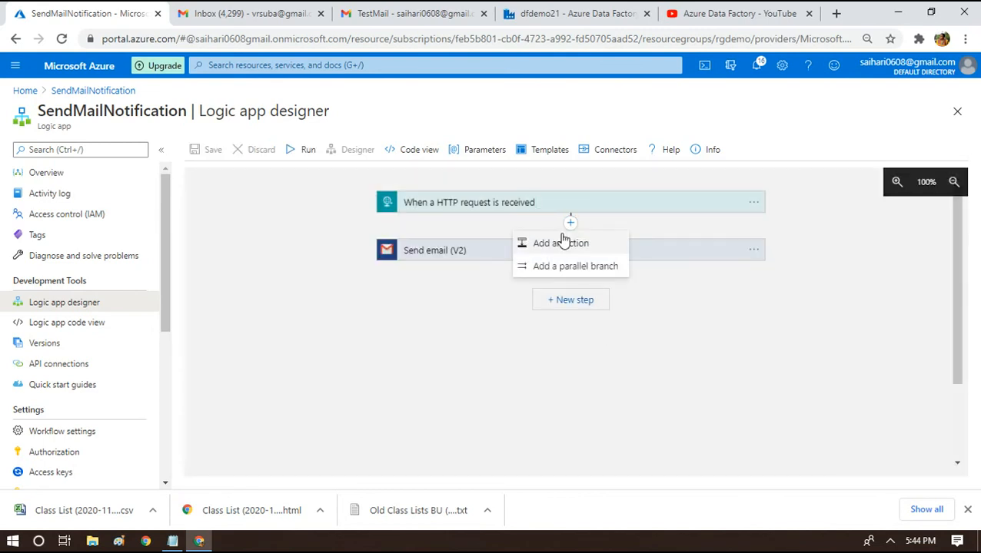
left_click(560, 242)
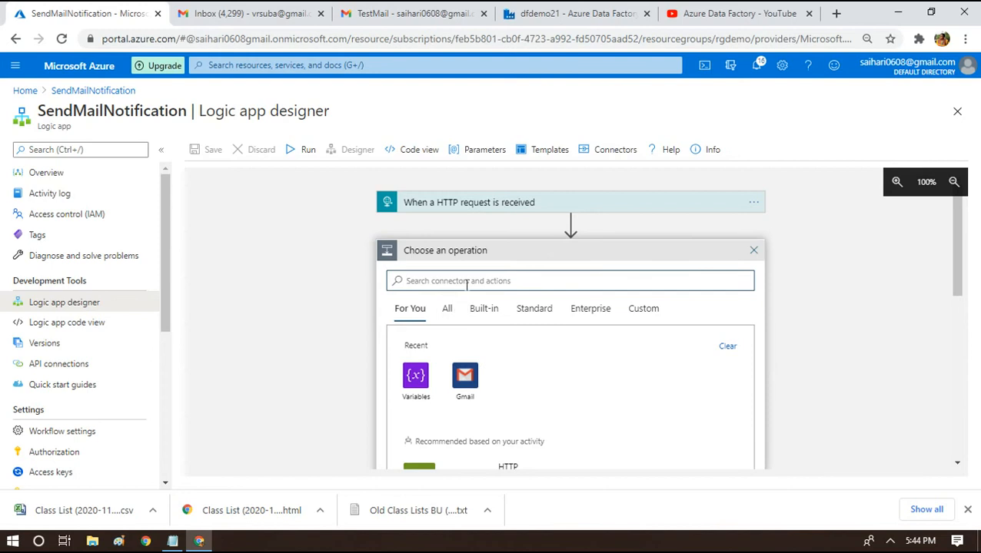
left_click(416, 376)
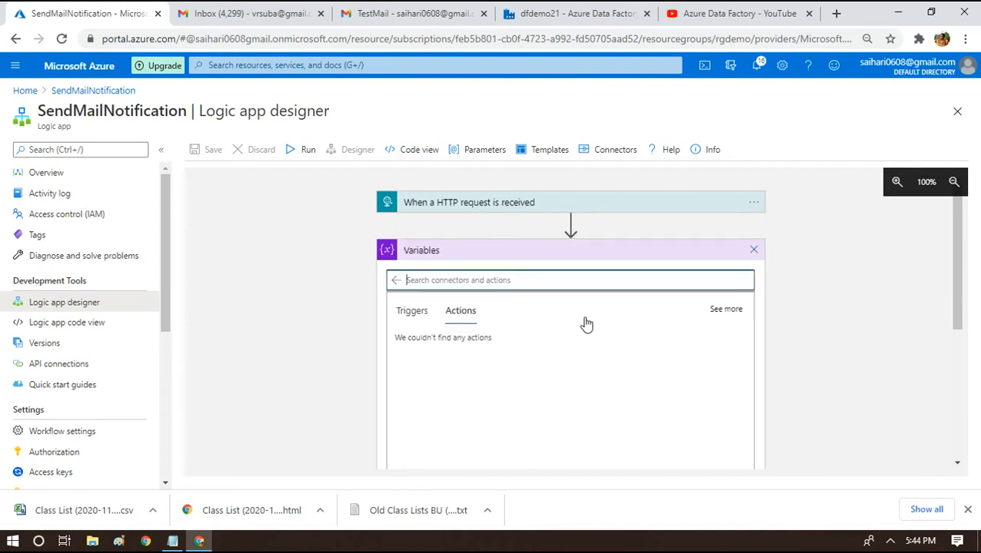
left_click_drag(957, 287, 957, 355)
left_click(442, 351)
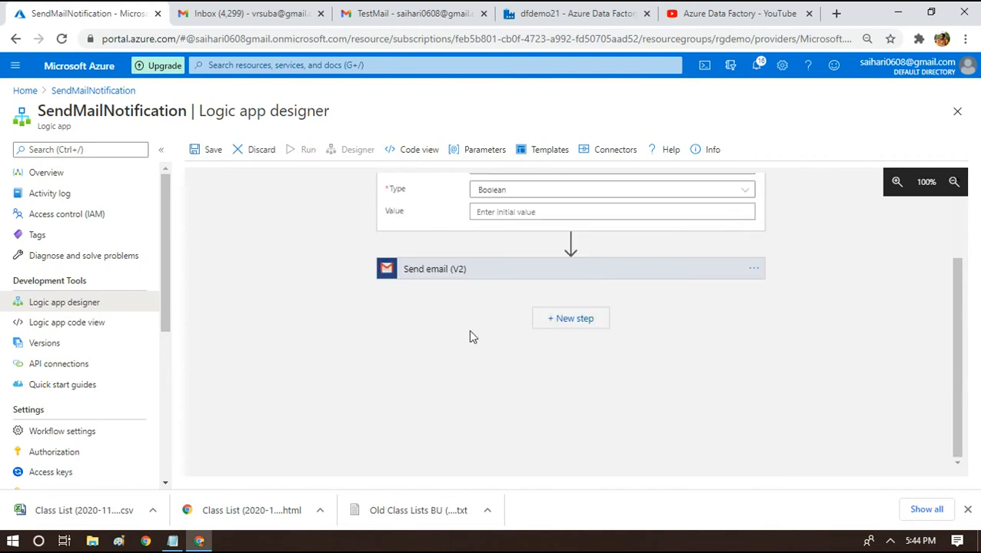
Name the new variable PipelineName and set its type to String.
left_click_drag(958, 354, 959, 297)
left_click(520, 254)
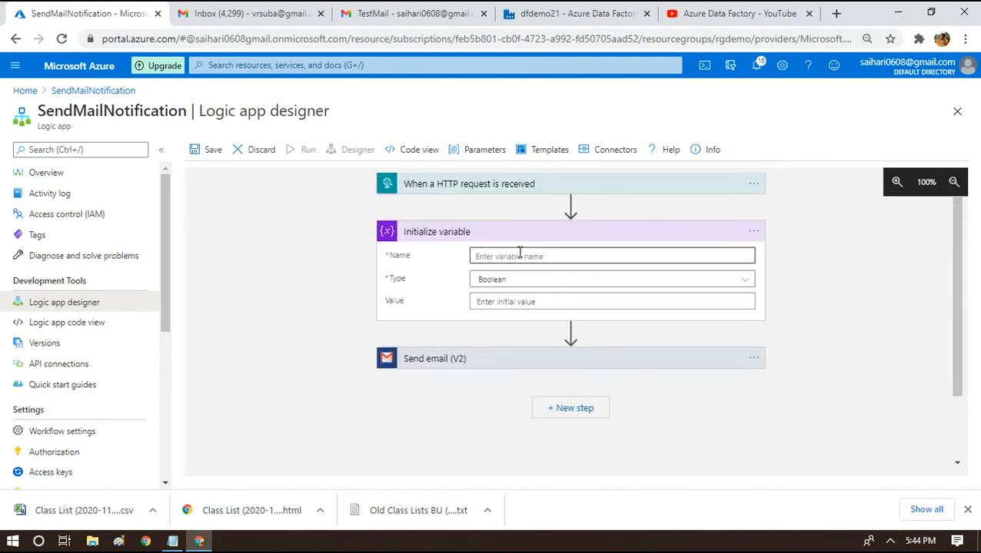
type("PipelineName")
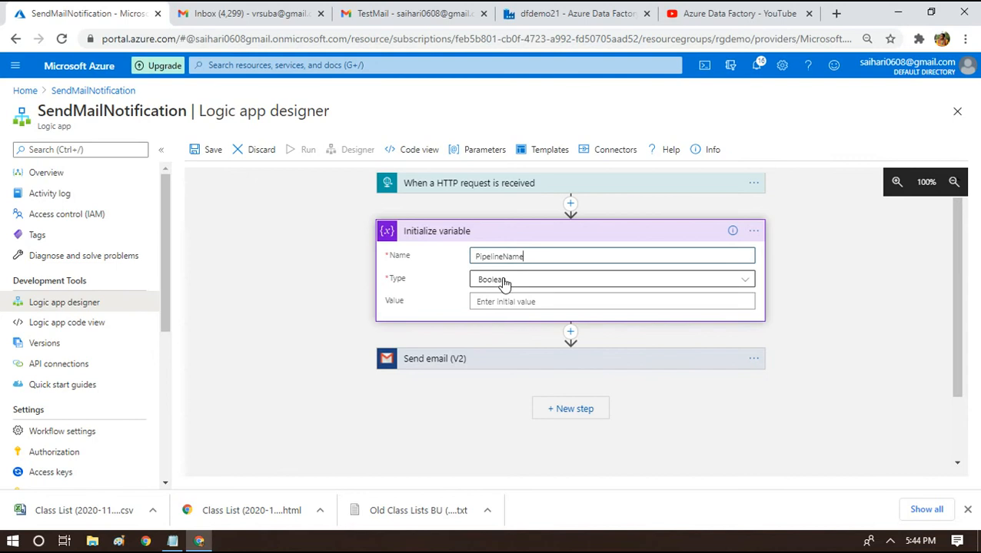
left_click(504, 282)
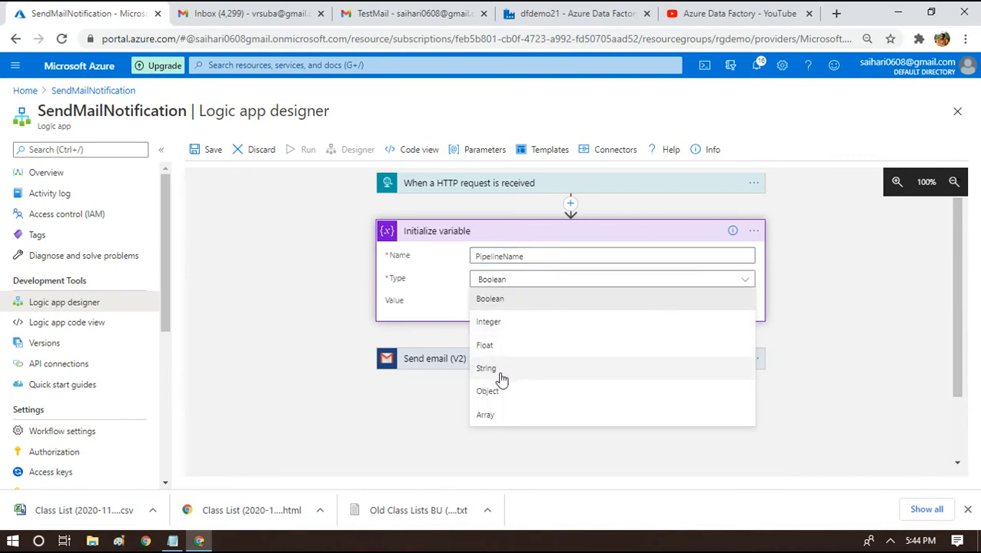
left_click(498, 371)
left_click(529, 305)
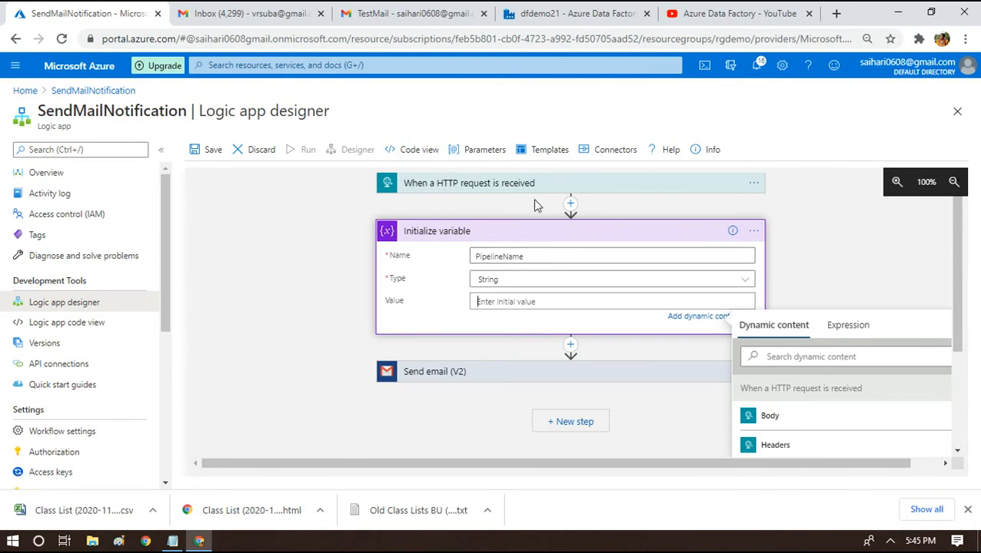
Put the PipelineName trigger token in the Value and rename the variable to Body.
left_click(499, 299)
left_click_drag(960, 302, 957, 367)
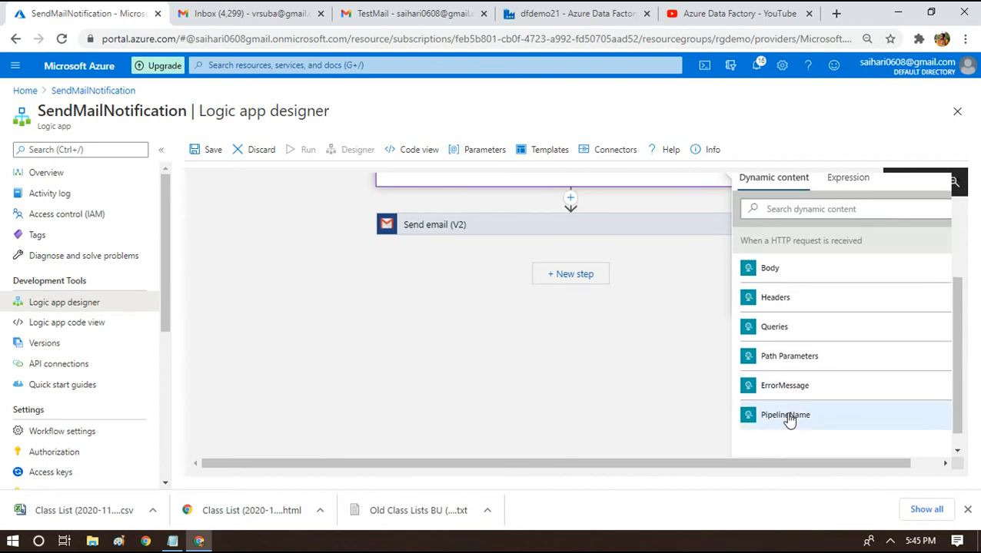
left_click_drag(957, 389, 956, 313)
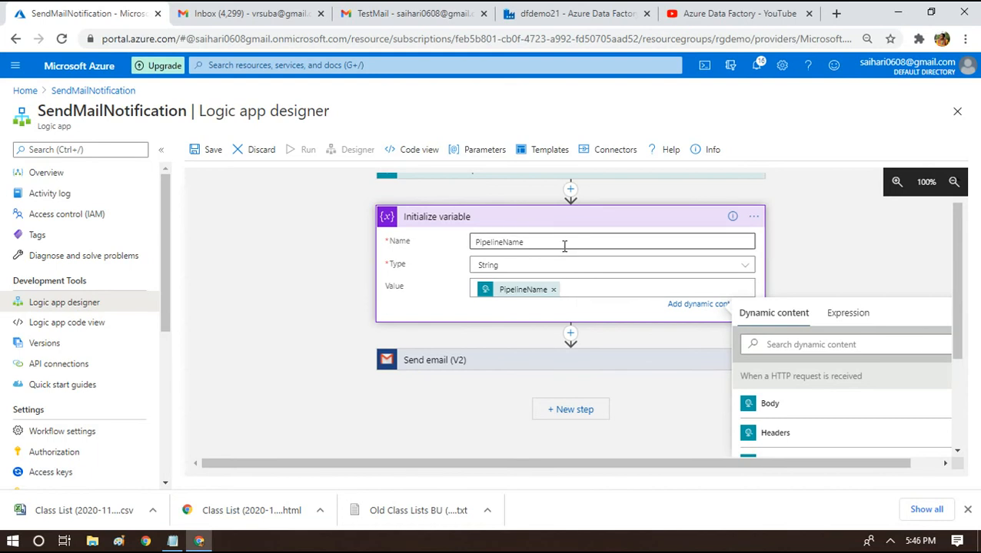
double_click(564, 246)
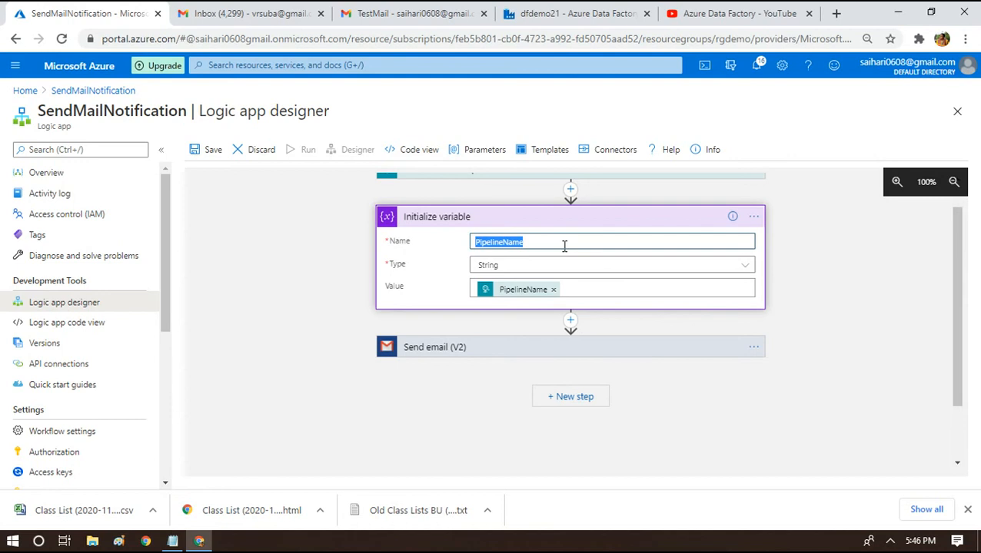
type("Body")
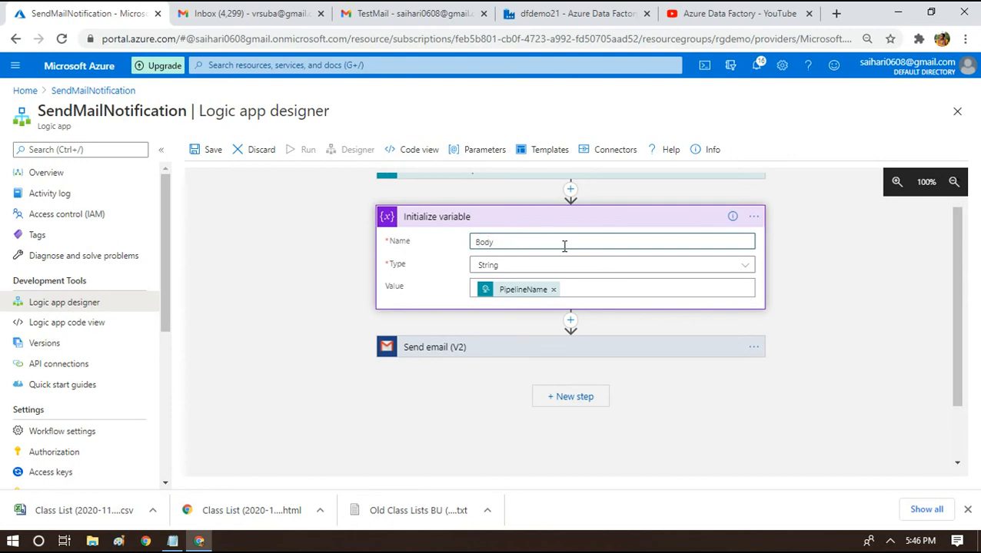
Append the ErrorMessage trigger token after PipelineName in the variable's value.
left_click(601, 290)
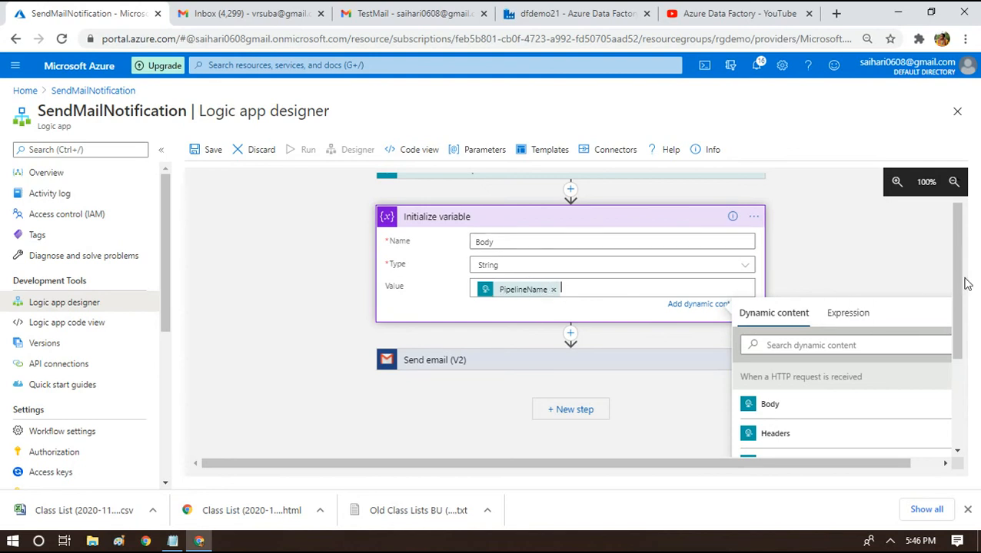
left_click_drag(957, 286, 937, 295)
left_click(817, 388)
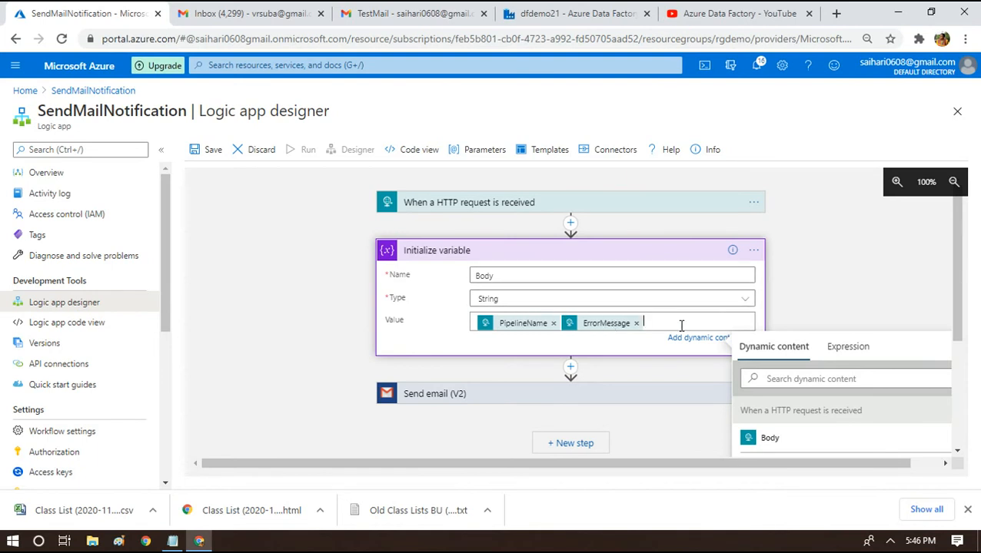
left_click(802, 313)
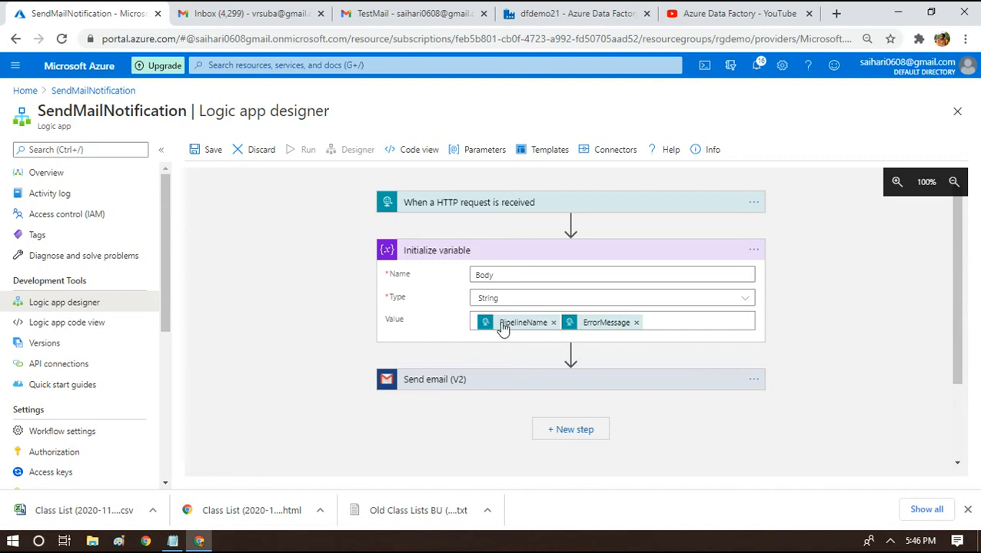
mouse_move(504, 328)
Replace the Send email (V2) body's test sentence with the Body variable and save the logic app.
left_click(435, 385)
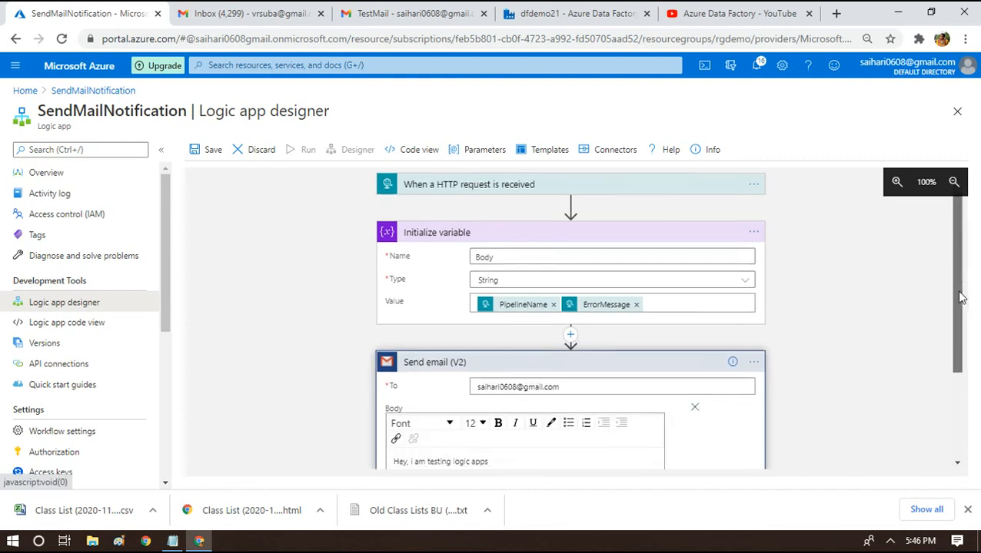
left_click_drag(959, 290, 966, 329)
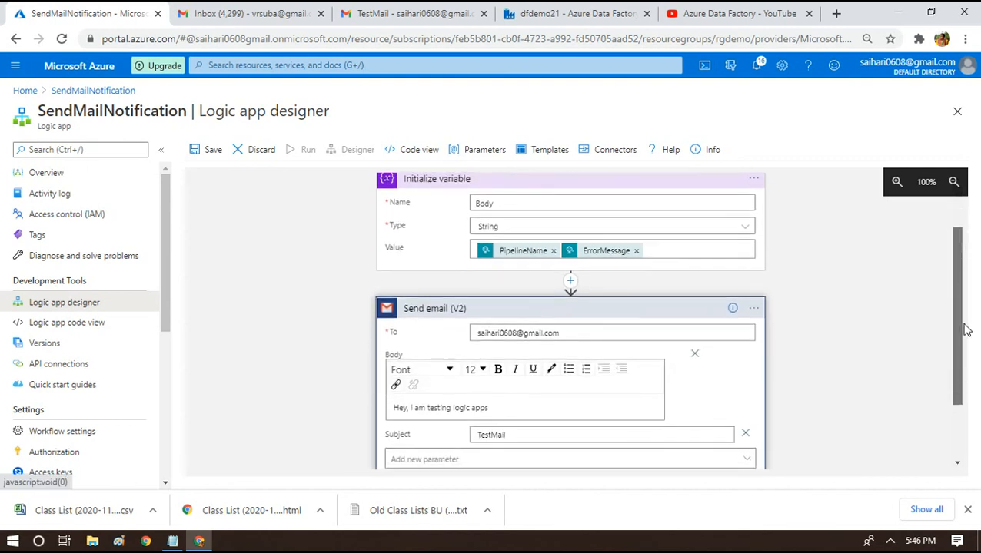
left_click(494, 403)
key("ctrl+a")
key("BackSpace")
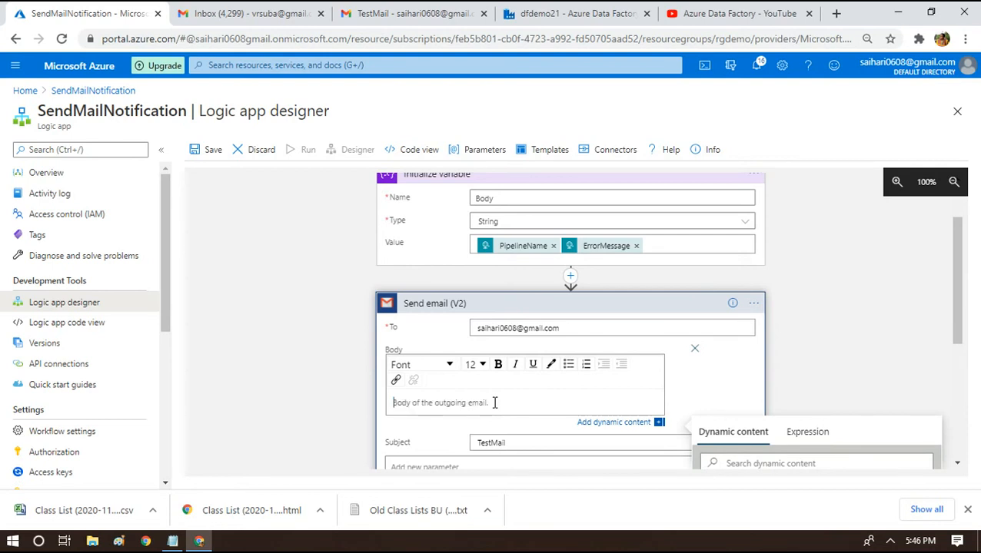
left_click_drag(950, 300, 965, 350)
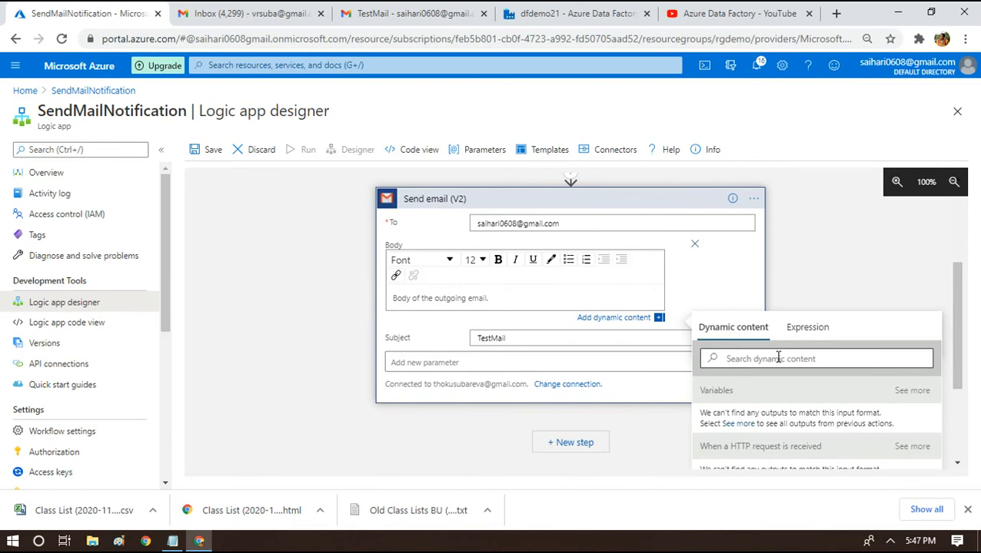
left_click(910, 392)
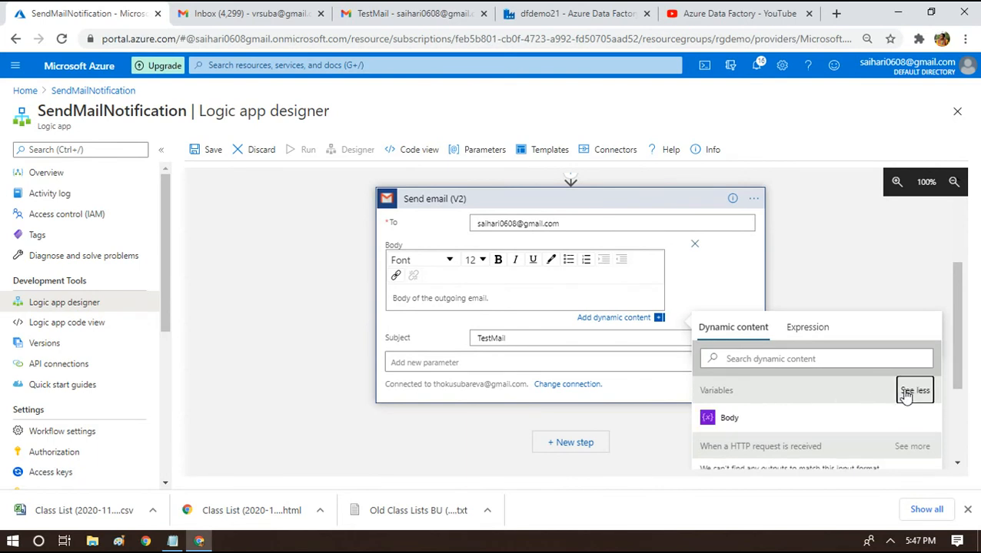
left_click(723, 421)
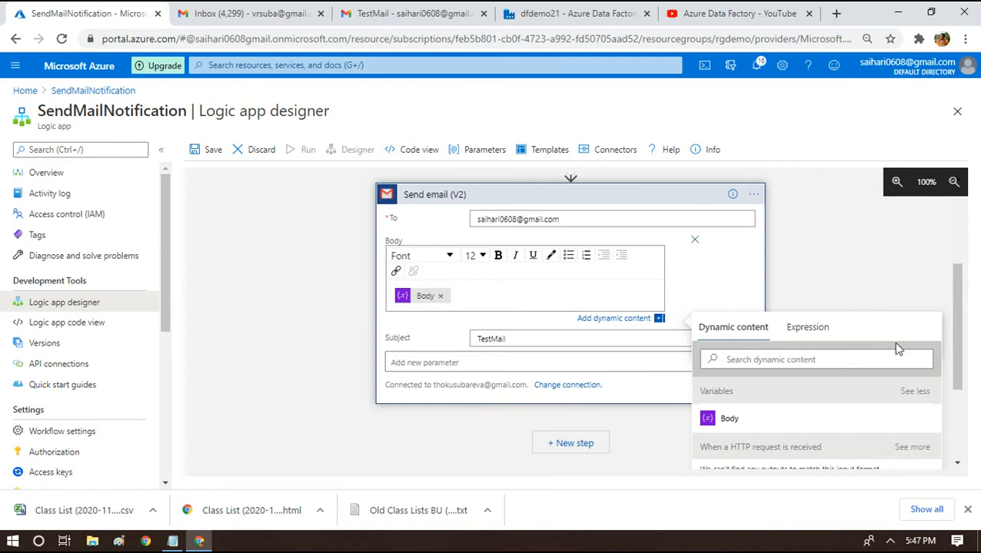
left_click_drag(958, 340, 958, 281)
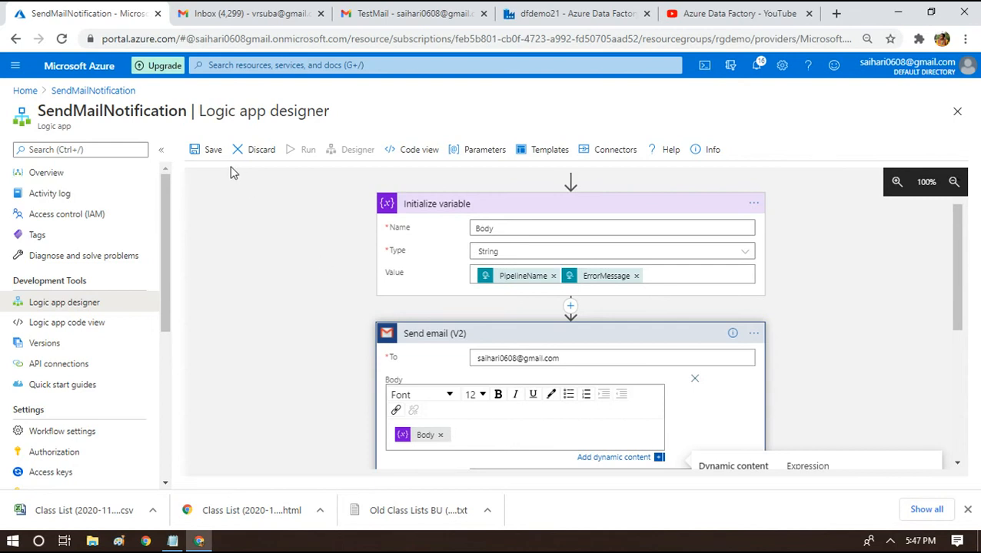
left_click(202, 158)
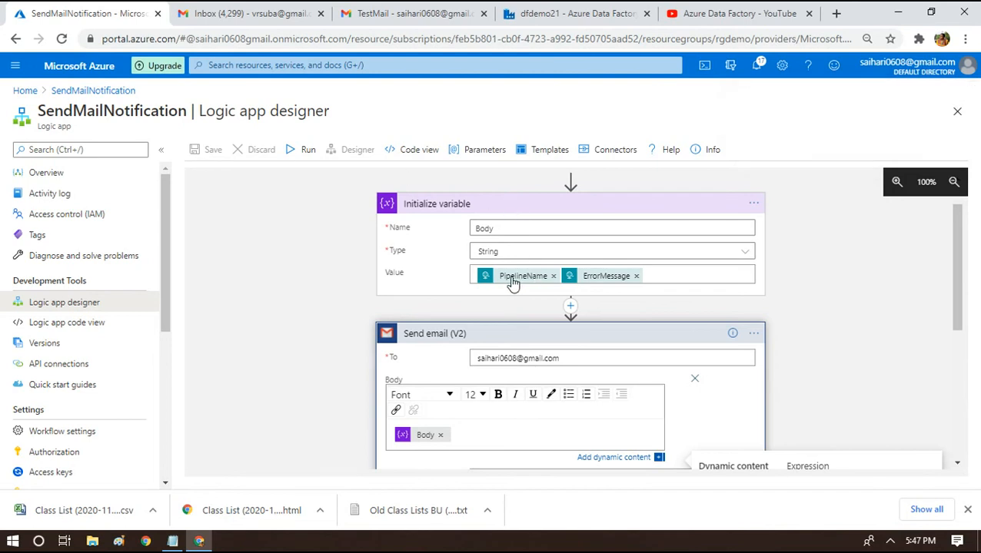
mouse_move(538, 284)
Switch to pl_master in Data Factory, validate it, then return to the SendMailNotification designer.
left_click(602, 8)
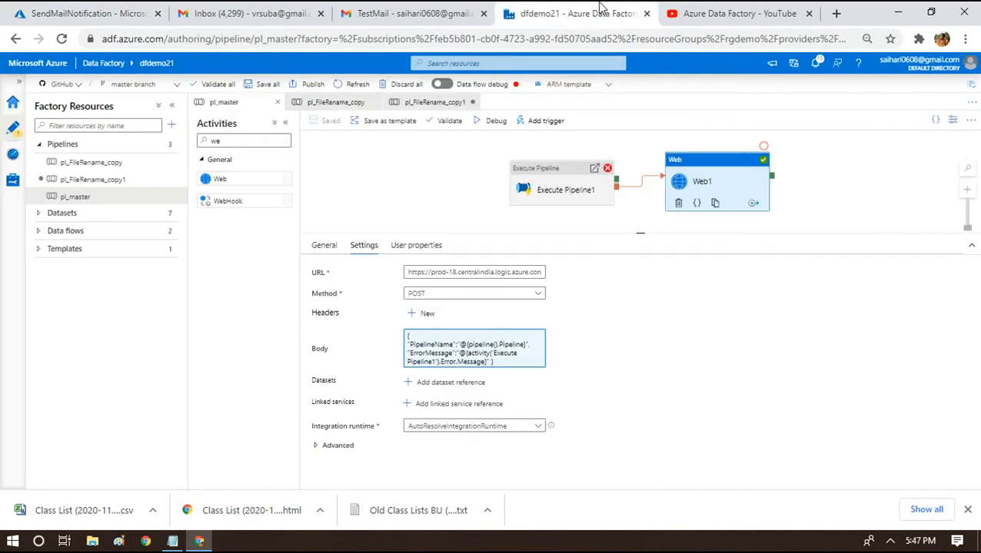
left_click(478, 121)
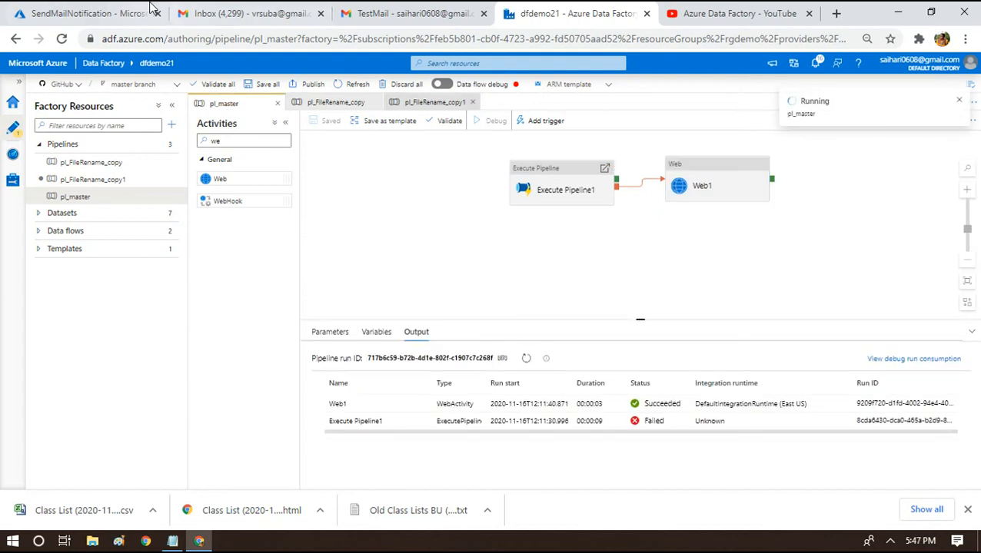
left_click(120, 8)
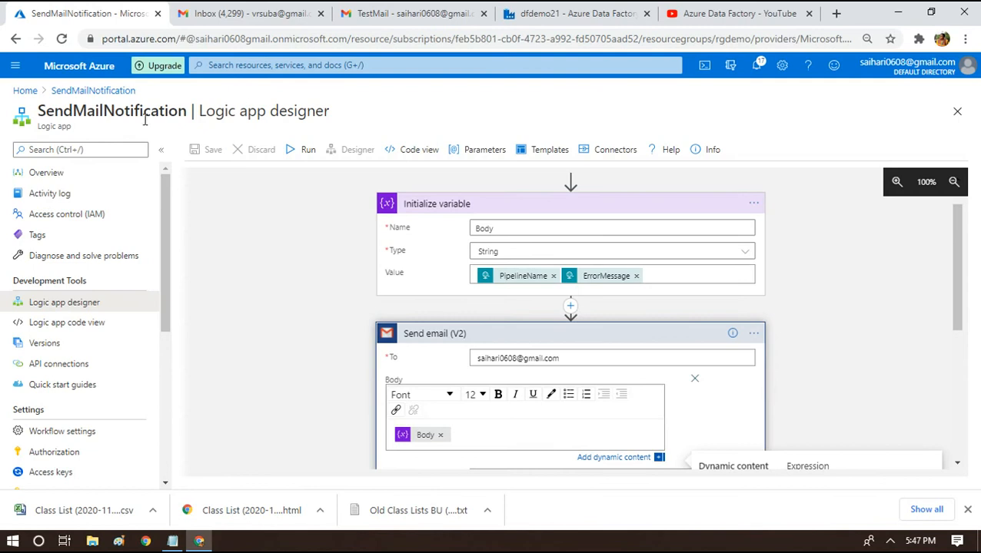
Refresh the SendMailNotification runs history and open the new 5:47 PM run.
left_click(98, 92)
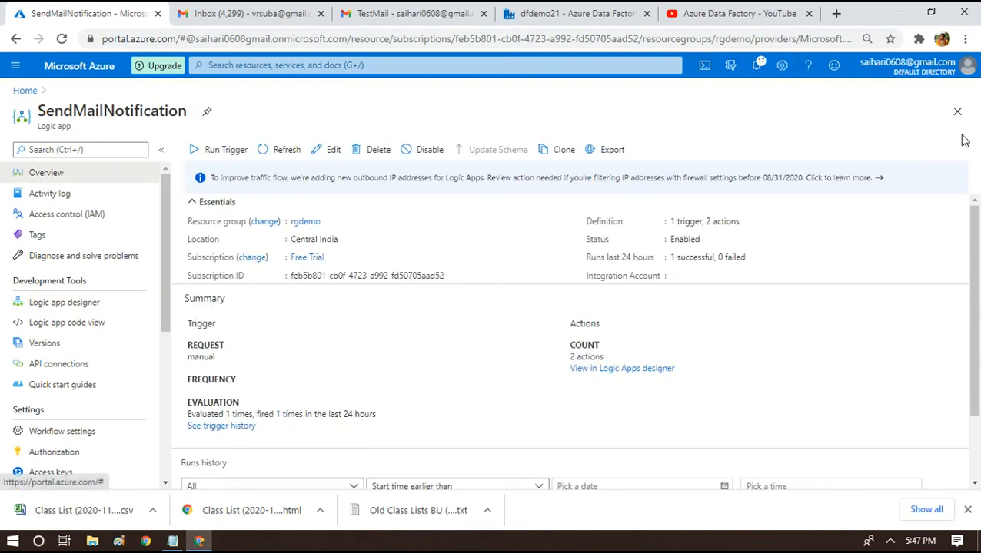
left_click_drag(970, 260, 978, 337)
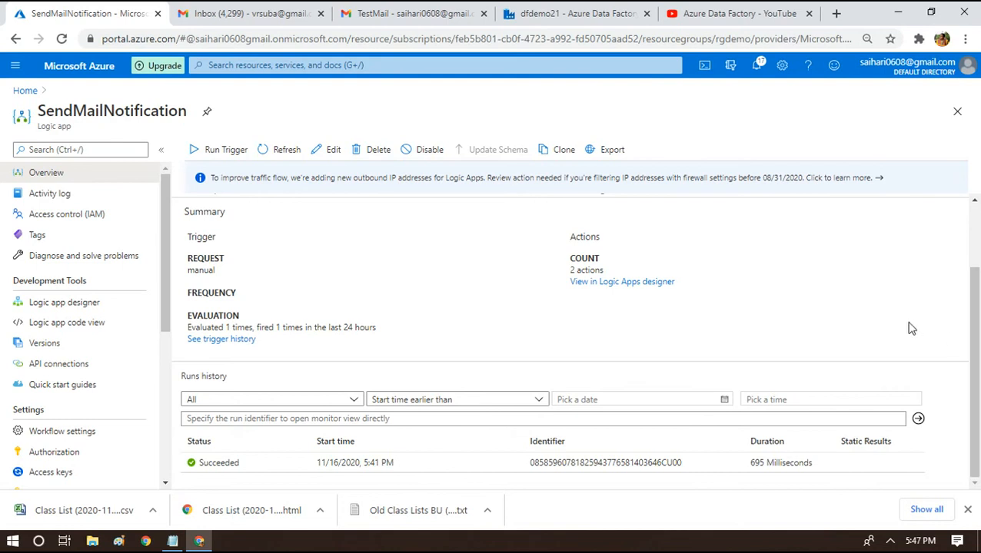
left_click(281, 148)
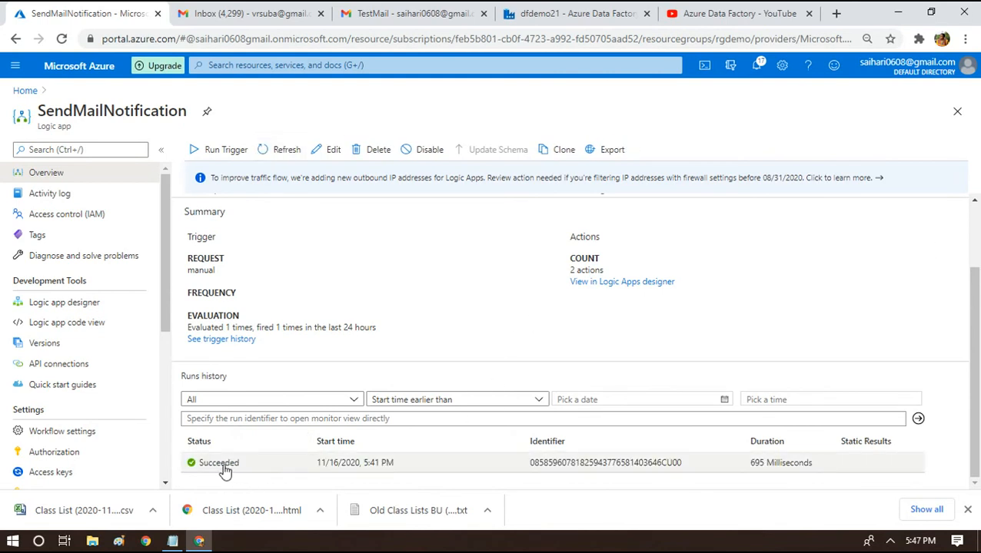
left_click(278, 150)
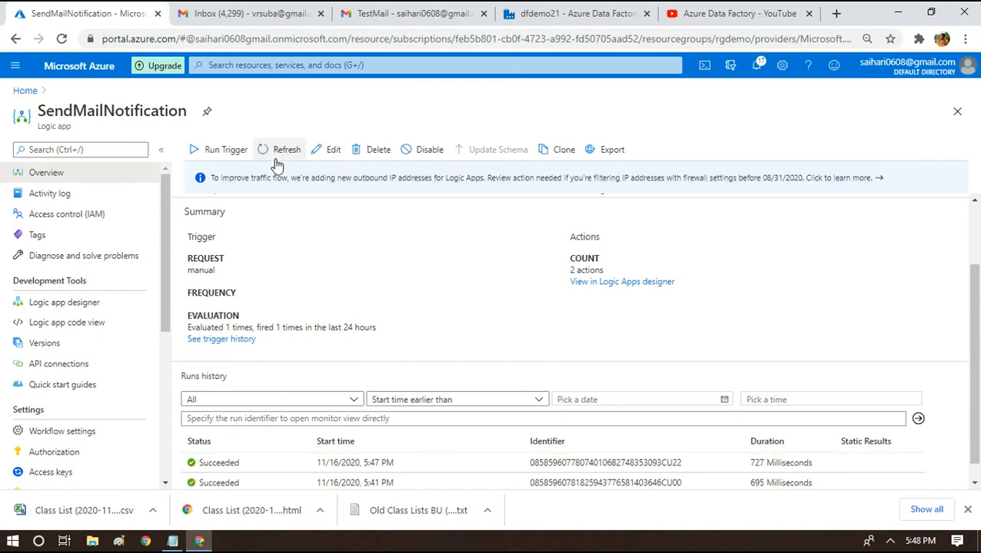
left_click(218, 463)
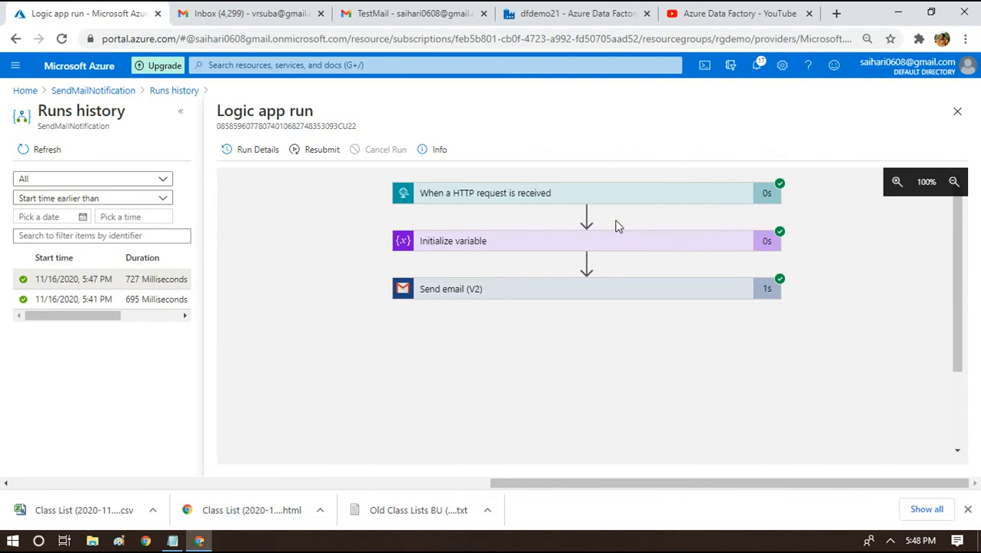
Expand the Send email and Initialize variable inputs to read the Body value's pipeline error text.
left_click(519, 303)
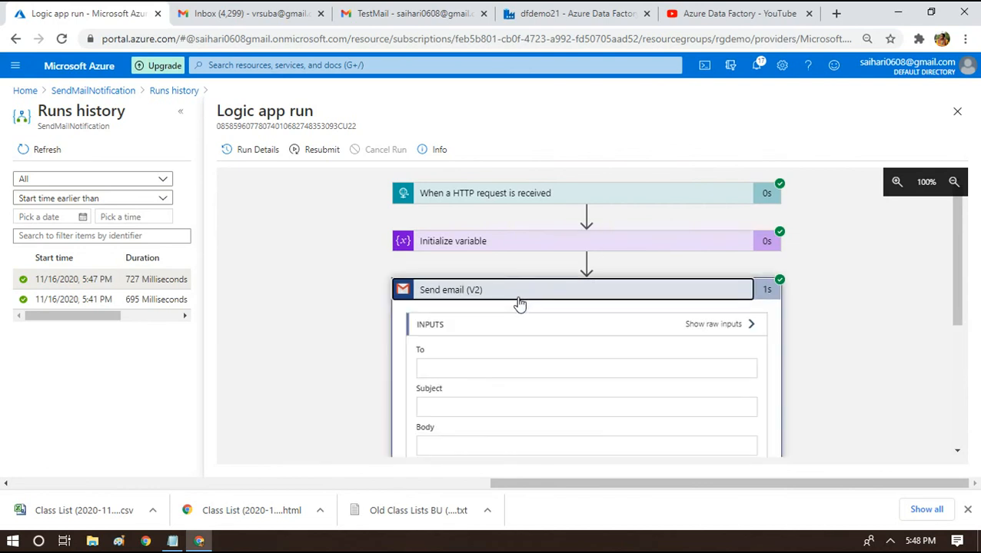
left_click(510, 249)
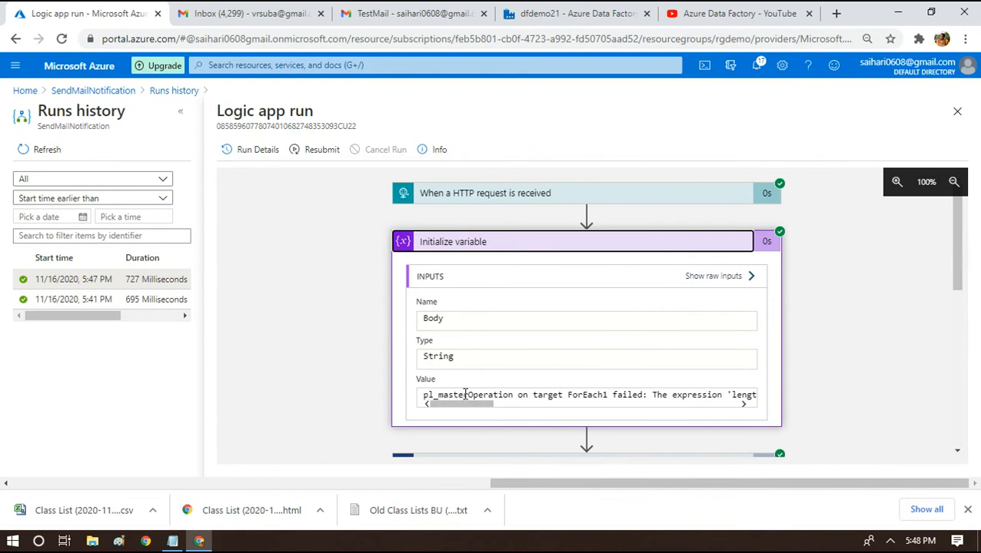
left_click_drag(467, 395, 422, 396)
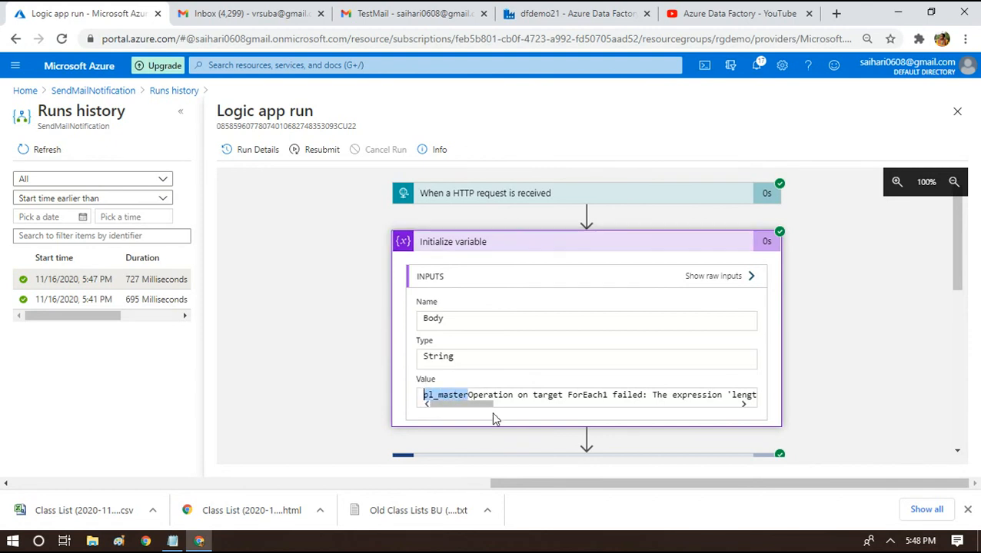
left_click_drag(485, 415, 742, 395)
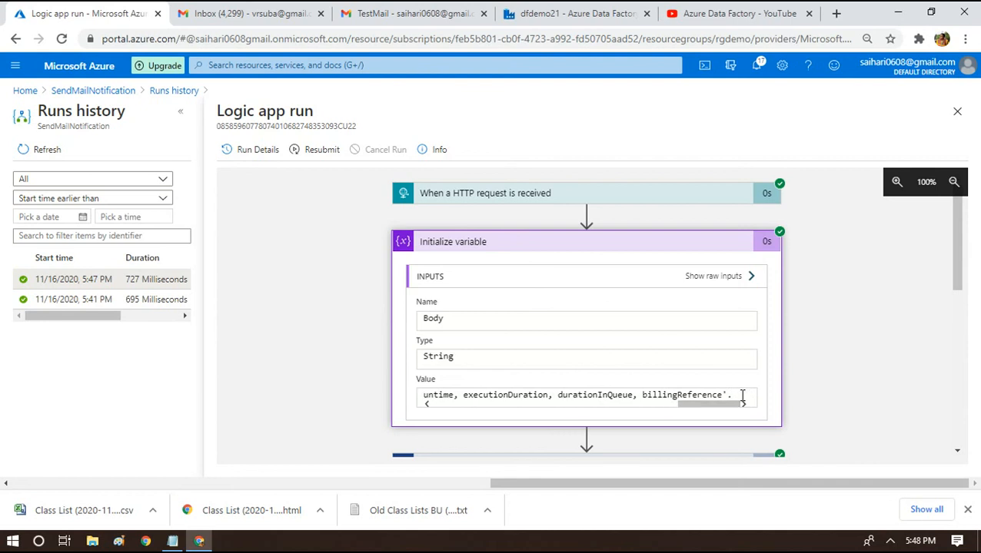
left_click(430, 10)
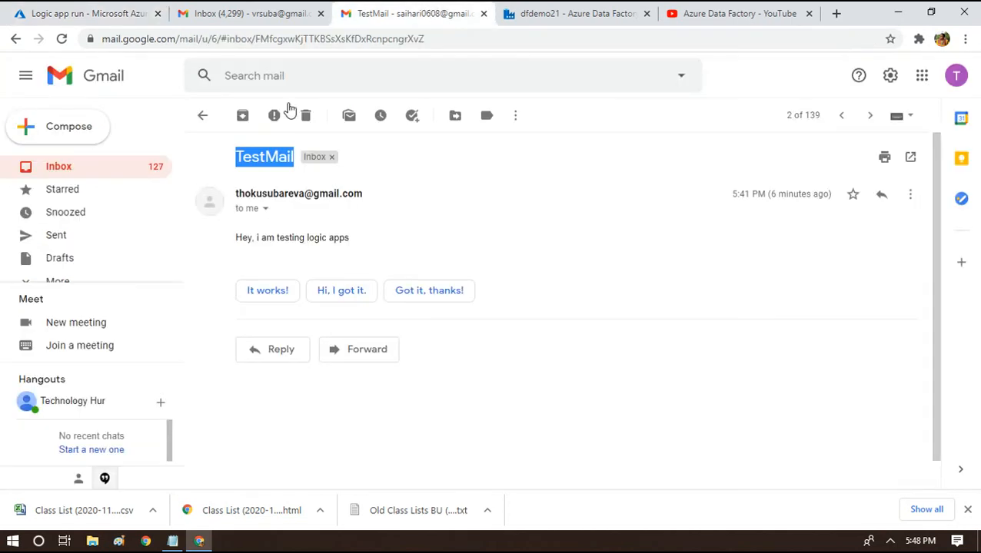
Read the newest 5:47 PM TestMail, where pl_masterOperation runs together, then return to SendMailNotification's overview.
left_click(48, 173)
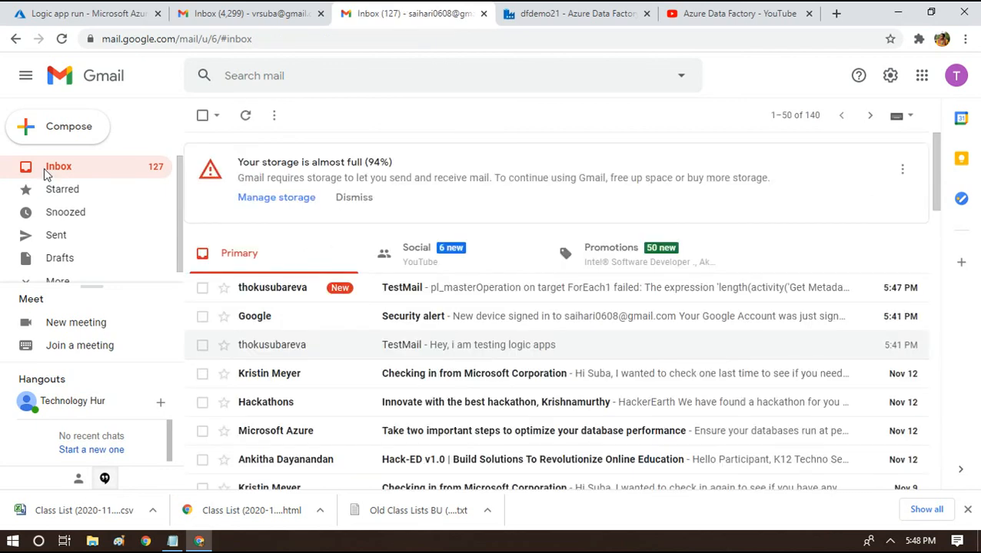
left_click(417, 287)
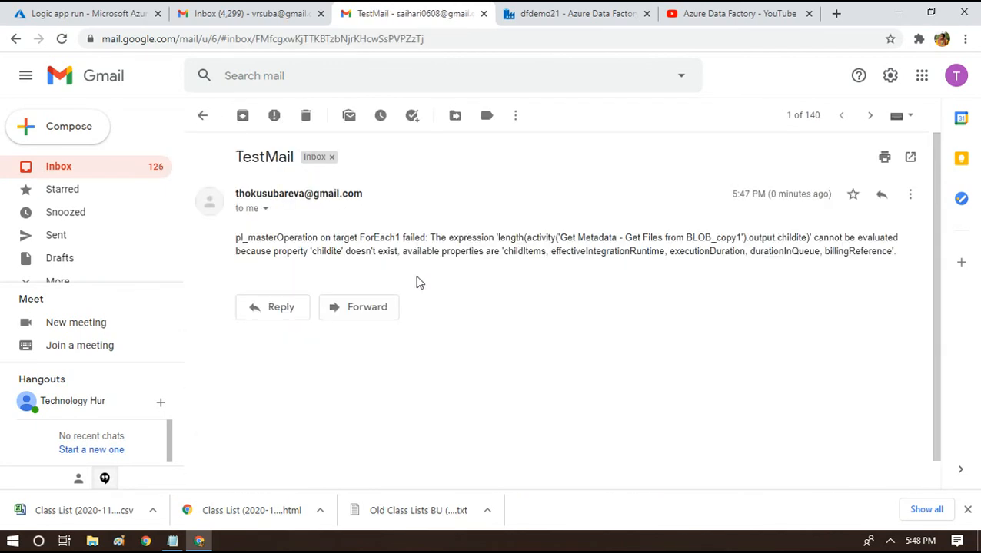
double_click(260, 238)
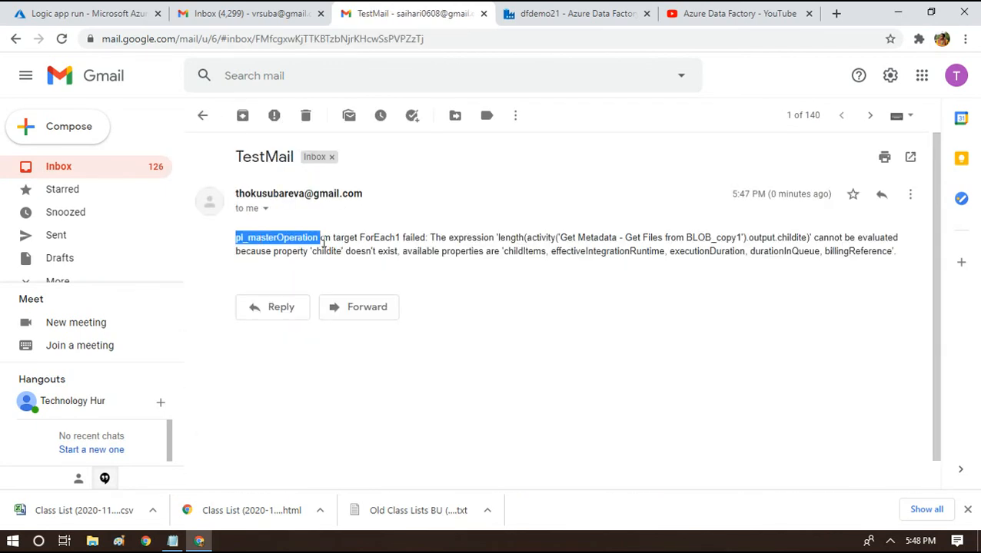
left_click(788, 250)
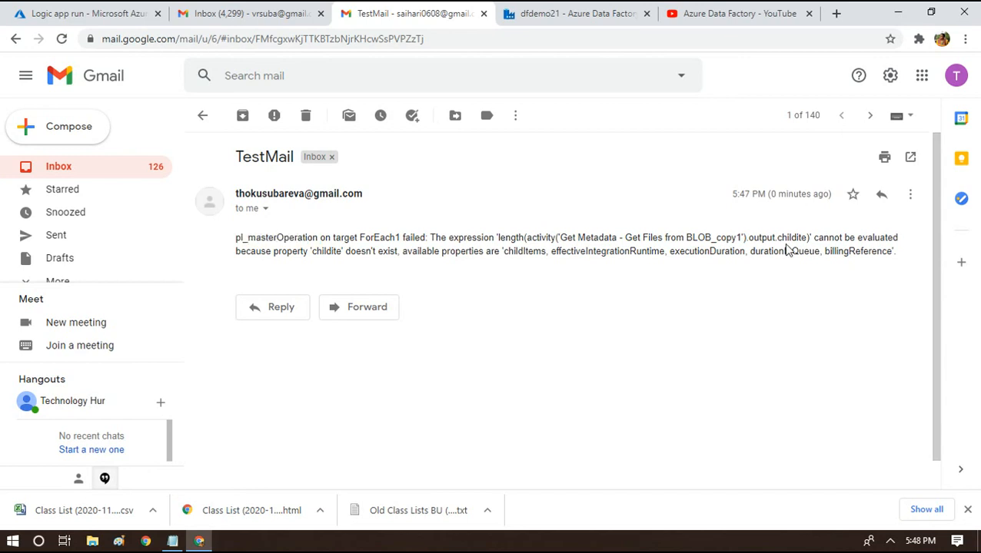
left_click(97, 8)
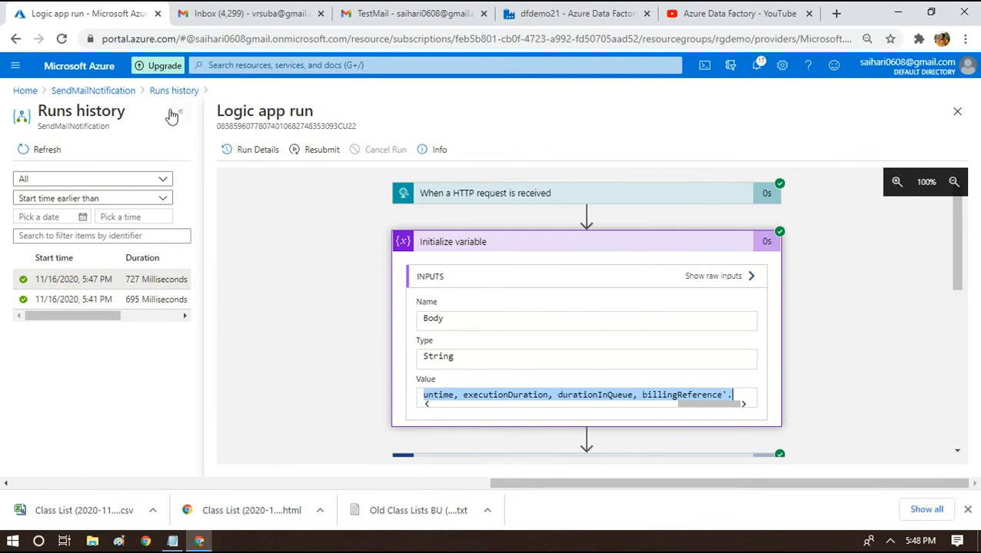
left_click(103, 91)
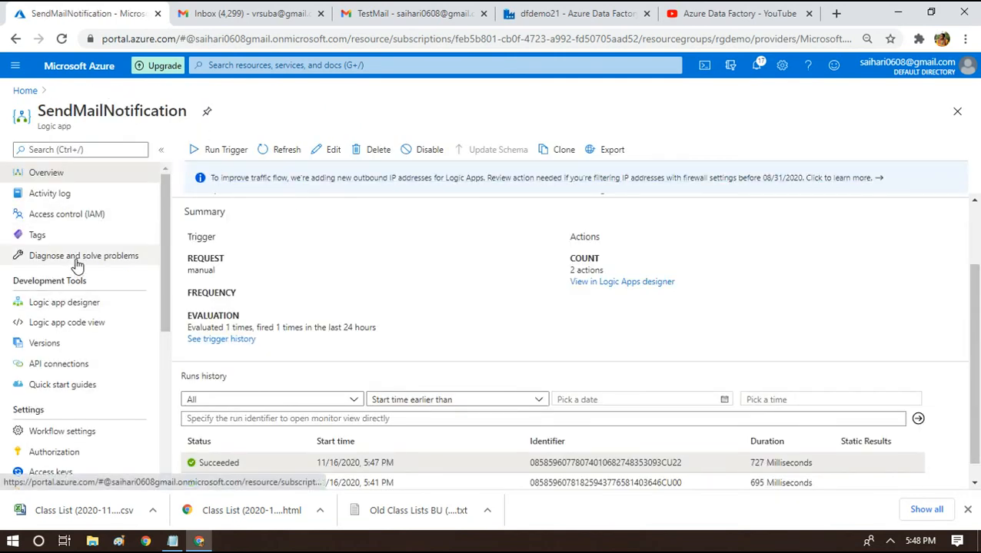
Edit the Initialize variable Value in the designer, moving ErrorMessage onto its own line.
left_click(58, 304)
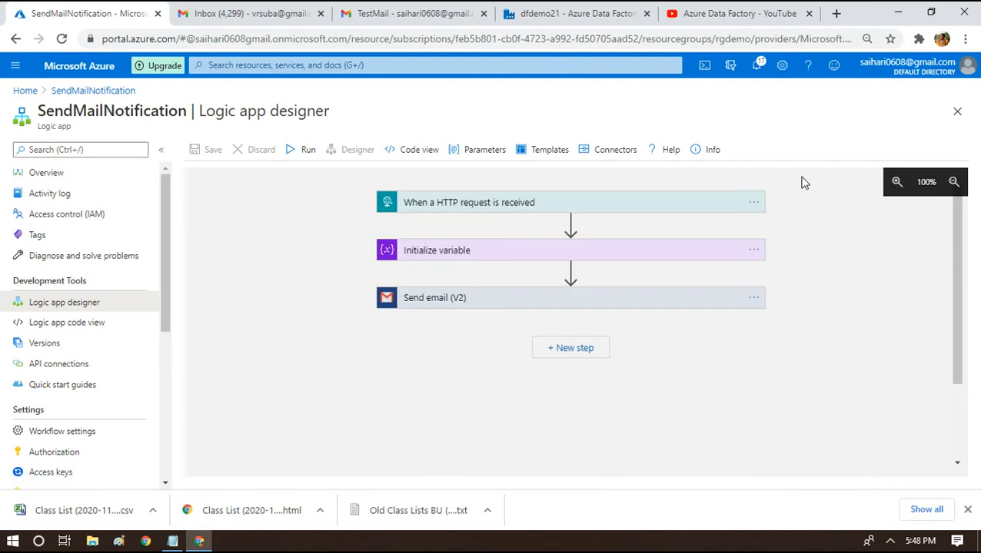
left_click(532, 252)
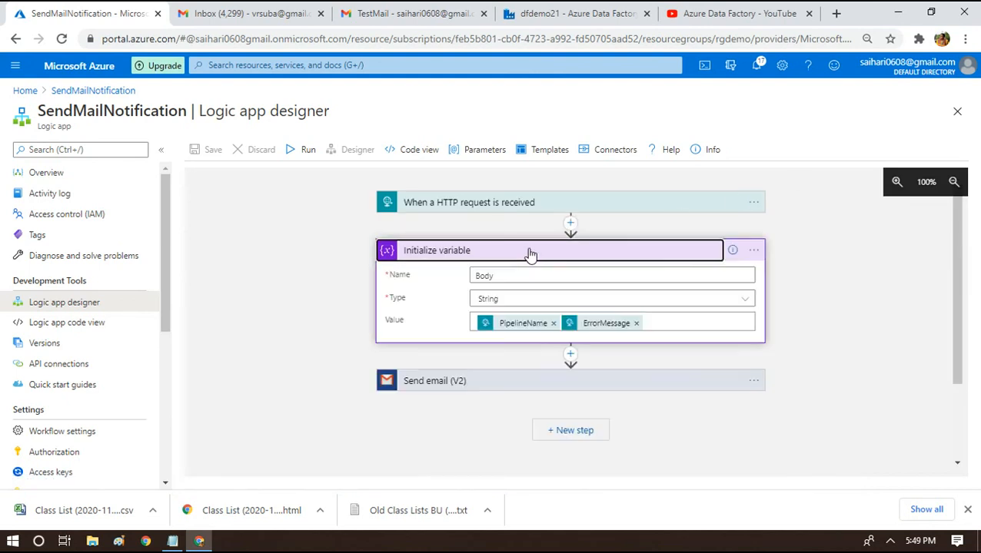
left_click(661, 323)
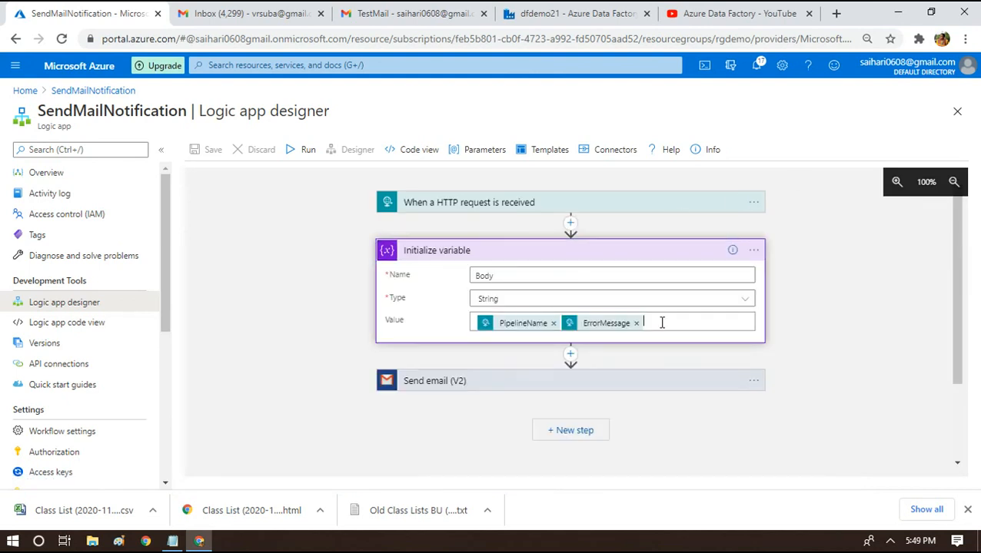
key("Return")
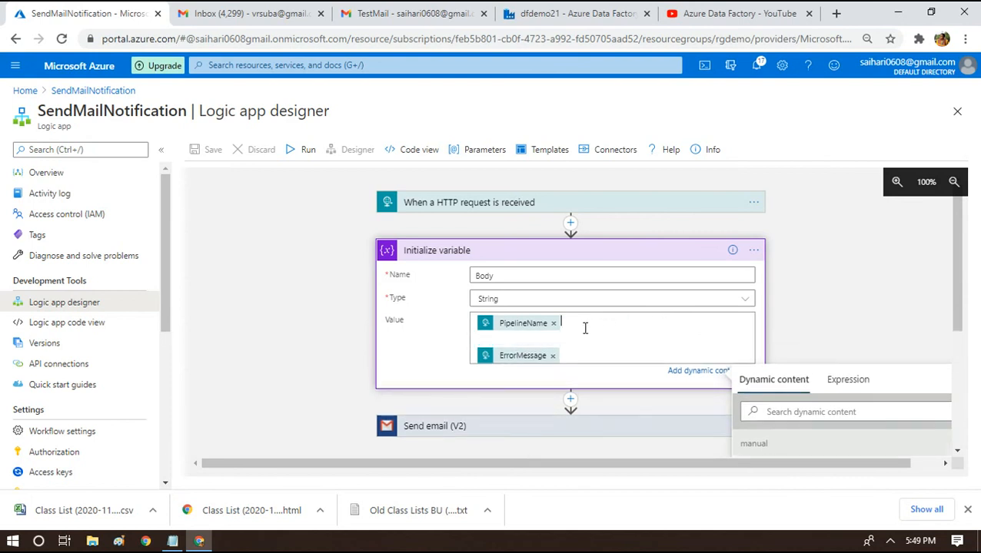
Add a bold '<b>Pipeline Name:</b>' label before the PipelineName token.
type("Pipeline Name:")
key("Home")
type("<B>")
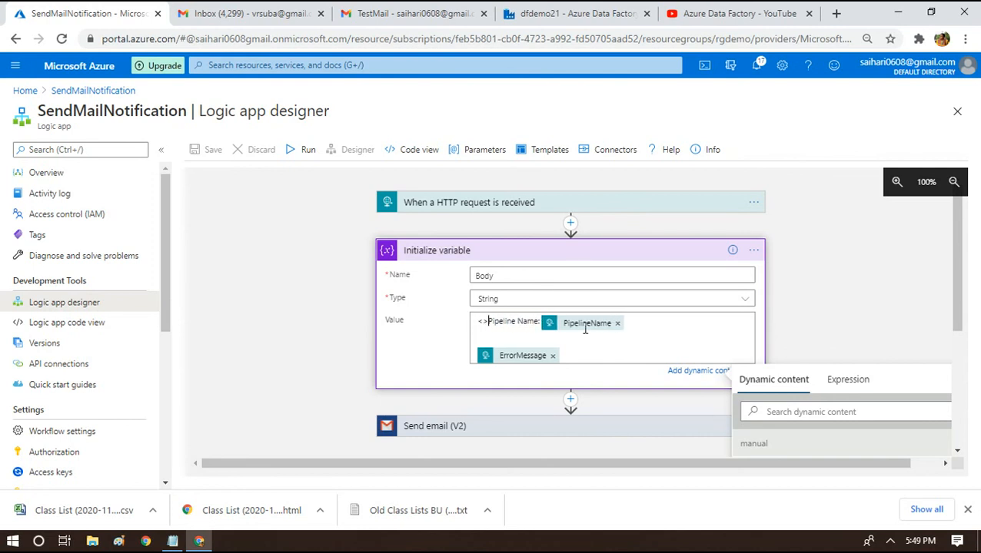
key("Right")
key("Right")
key("Right")
key("Right")
type("<>")
key("Left")
type("/B")
key("Right")
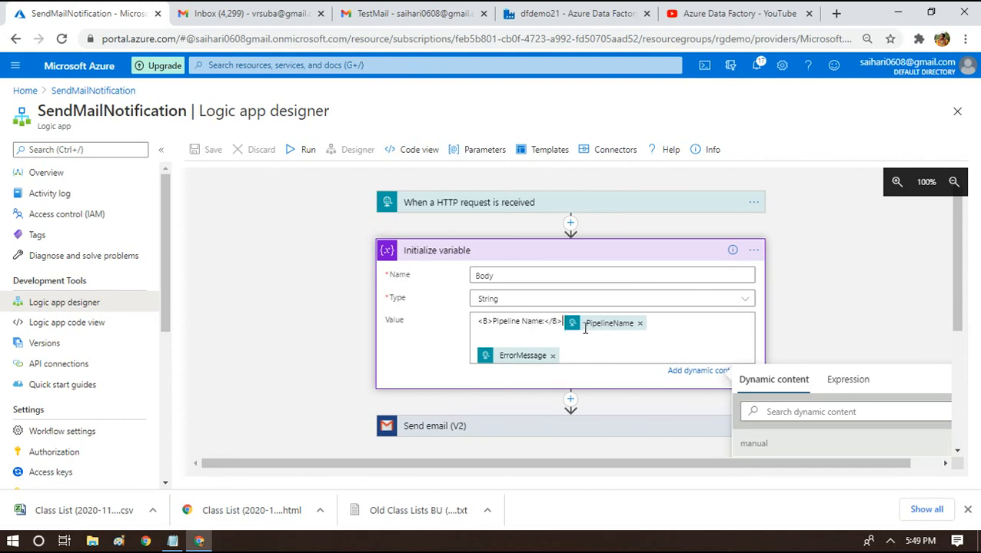
key("BackSpace")
type(">")
key("BackSpace")
type("b")
key("Right")
type("<>br/")
Add a bold '<b>Error Message: </b>' label before ErrorMessage and a <br/> line break.
key("Right")
key("Right")
type("<Brror Message")
key("Right")
type(": </b>")
key("Home")
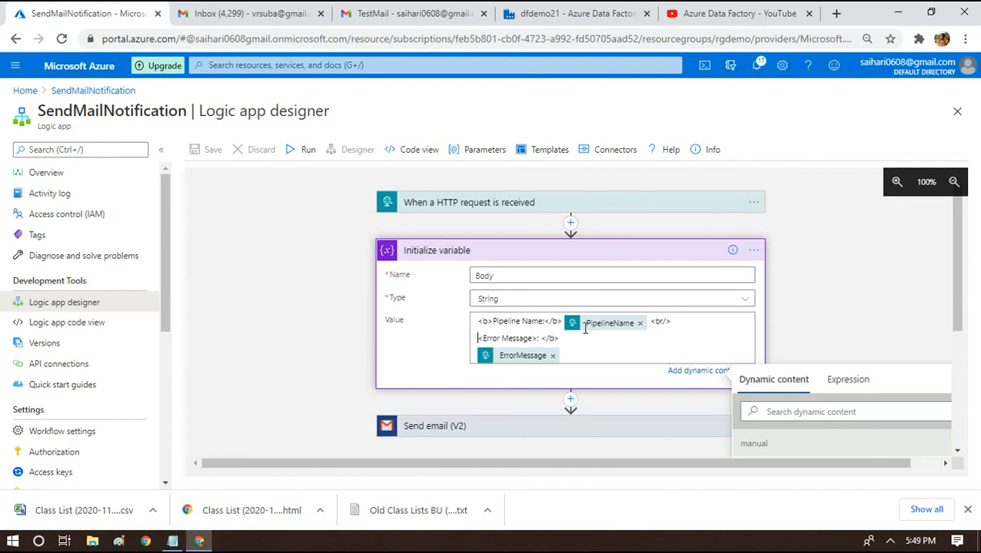
type("<>")
key("Left")
type("b")
key("End")
key("Delete")
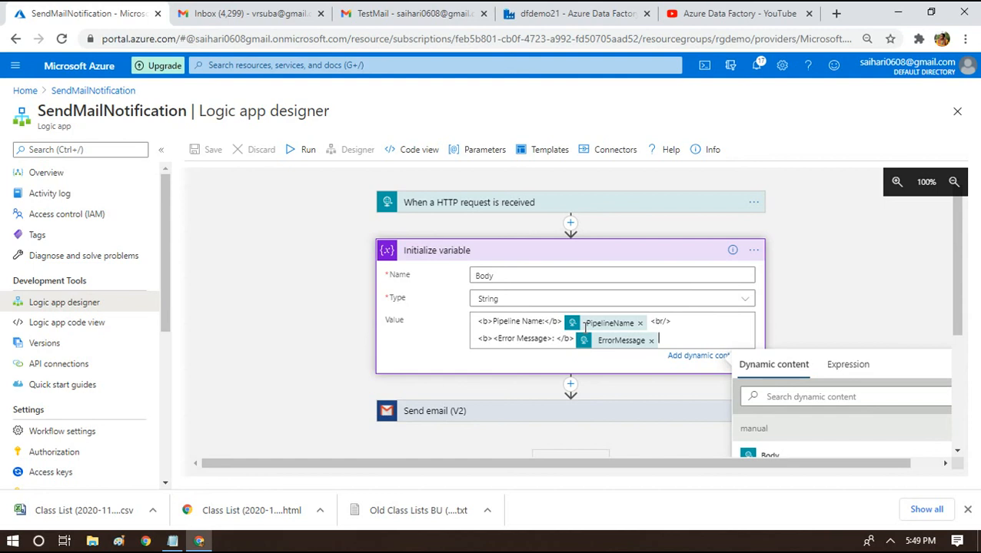
type("<b>")
key("Left")
type("br/")
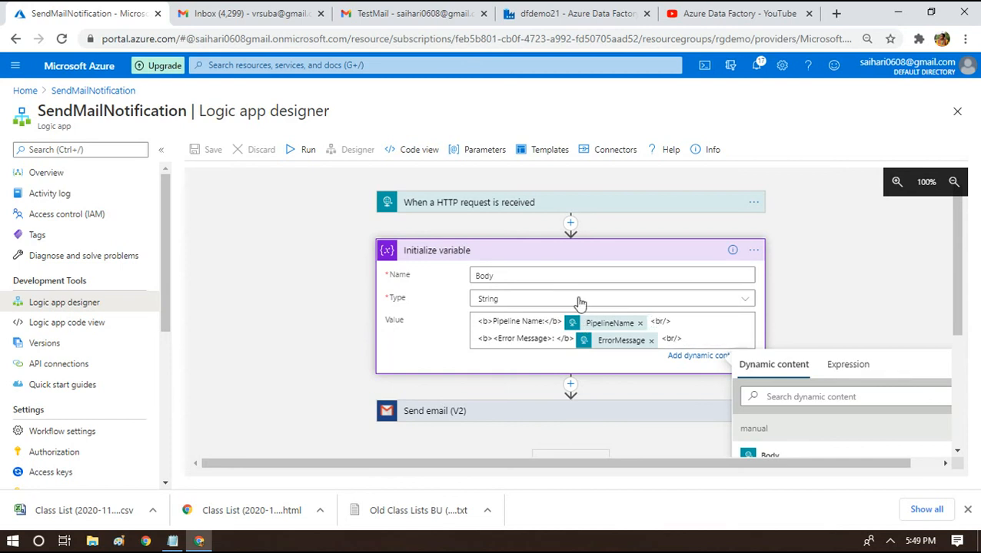
Review the HTTP trigger's JSON schema, save the logic app, and return to Data Factory's pl_master.
left_click(286, 304)
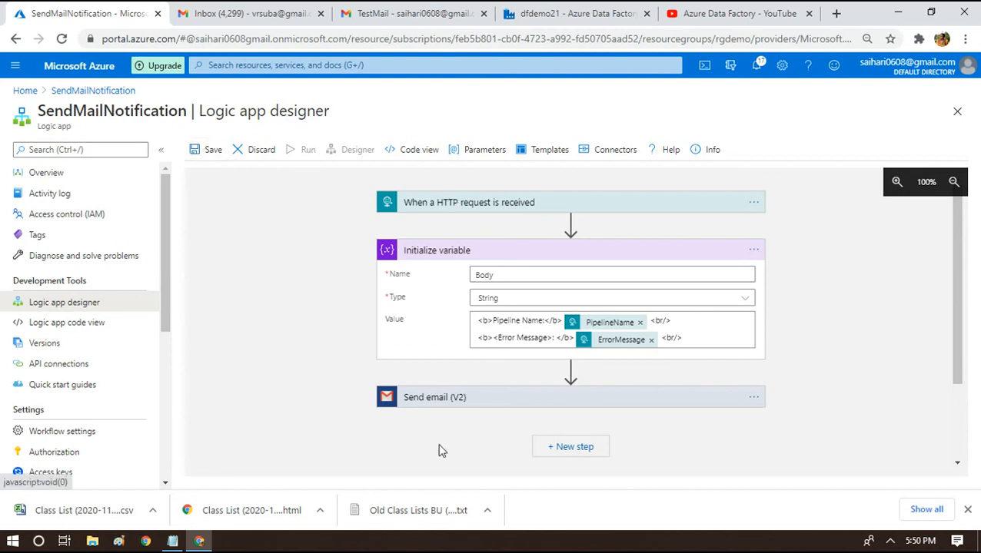
left_click(436, 204)
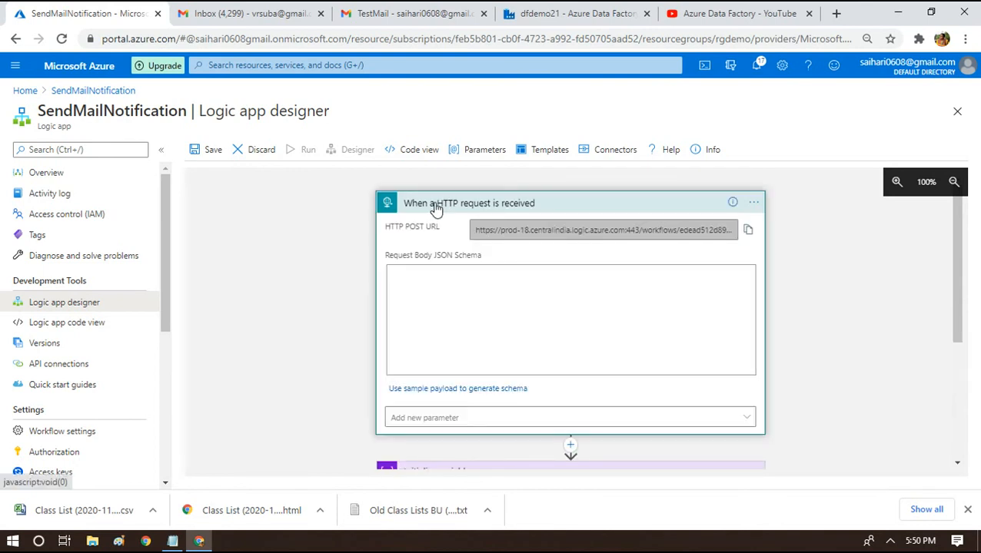
left_click(435, 206)
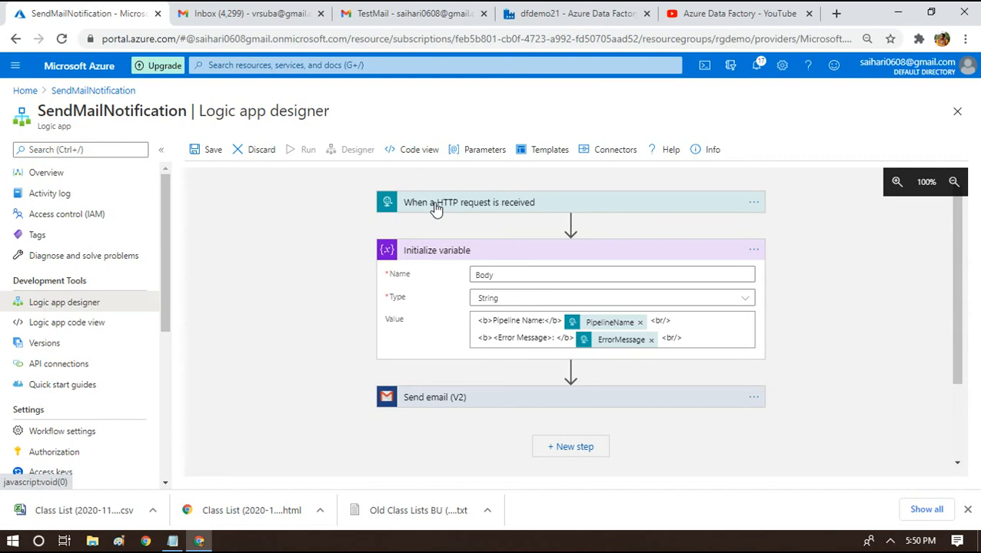
left_click(436, 206)
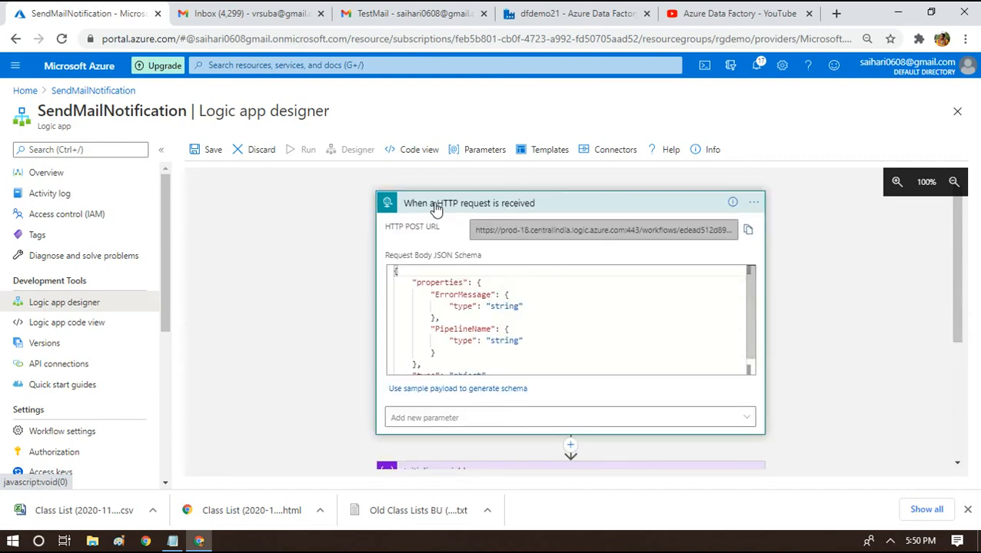
left_click(436, 206)
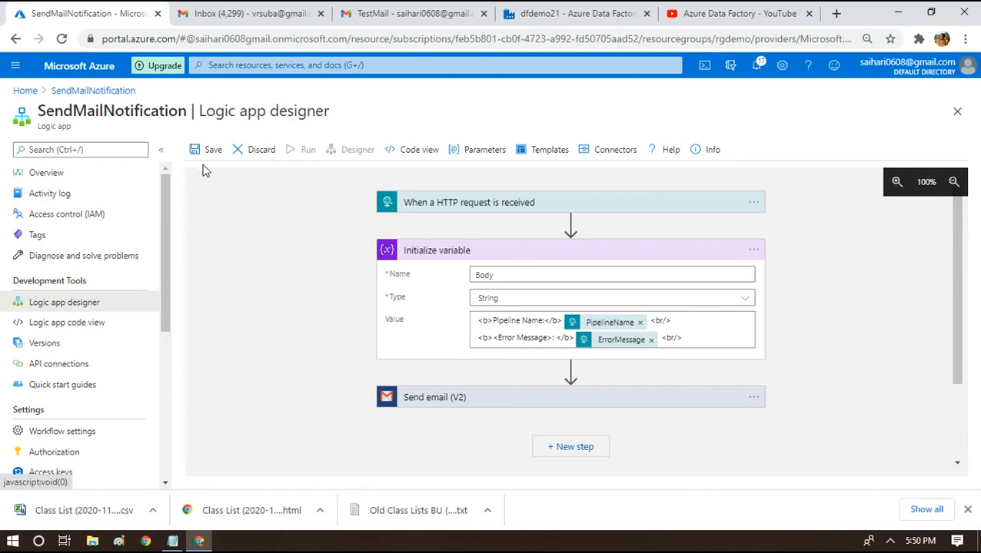
left_click(206, 153)
left_click(633, 11)
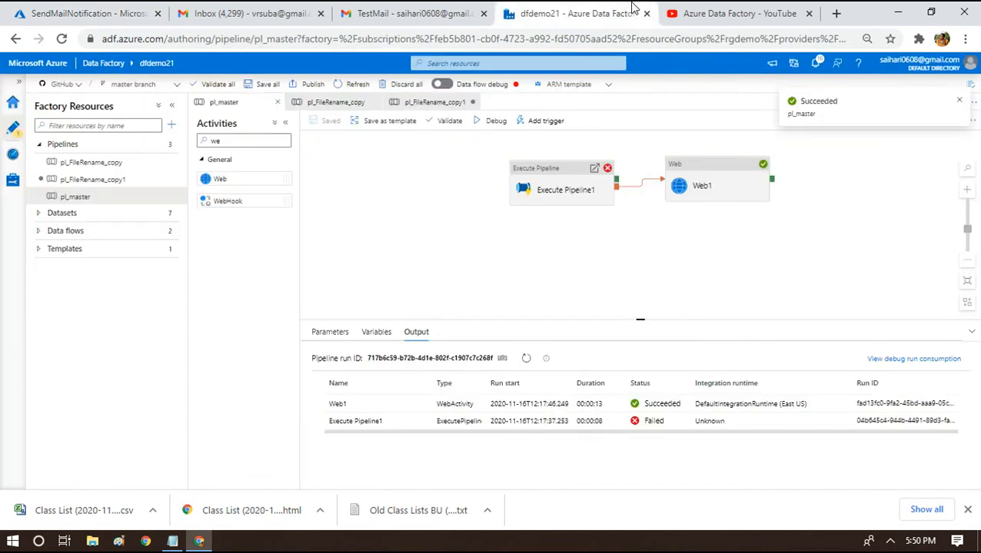
Start a pl_master debug run, then go back to the SendMailNotification logic app.
left_click(492, 121)
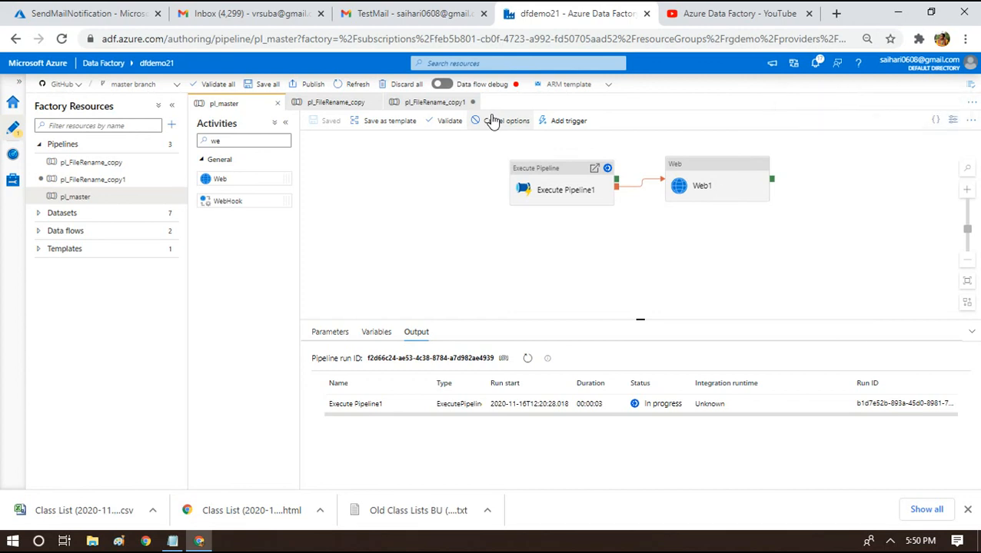
left_click(103, 8)
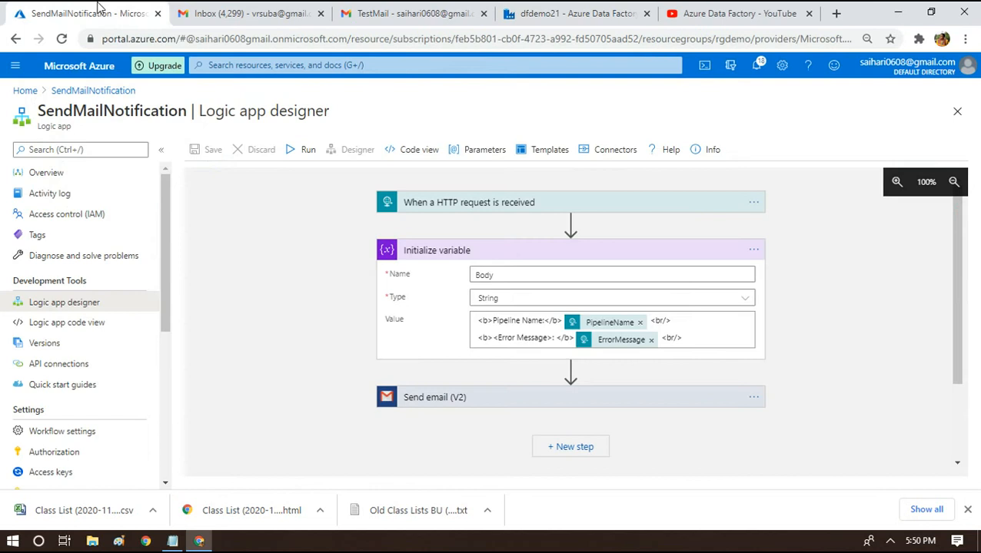
Go back to the Gmail inbox and refresh it to fetch the latest test email.
left_click(102, 91)
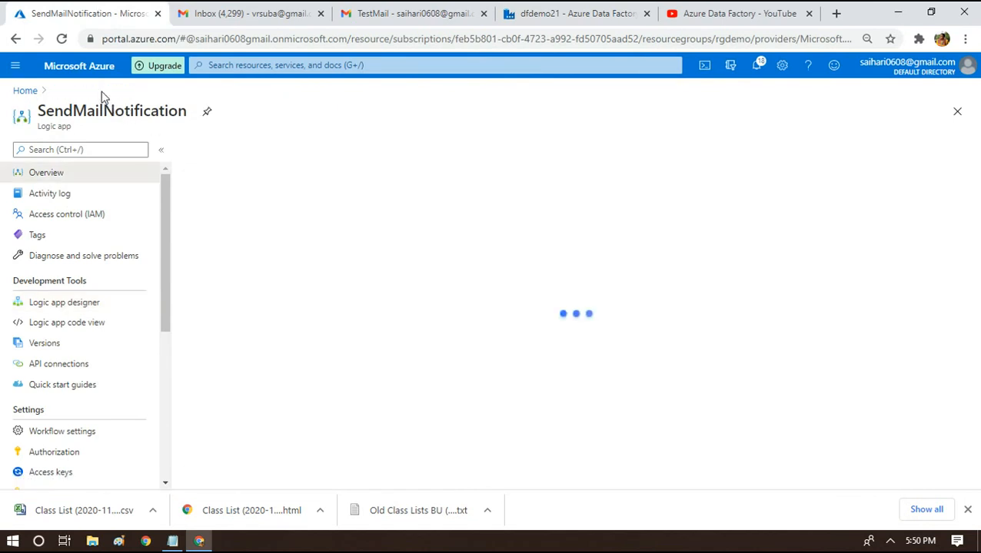
left_click(395, 9)
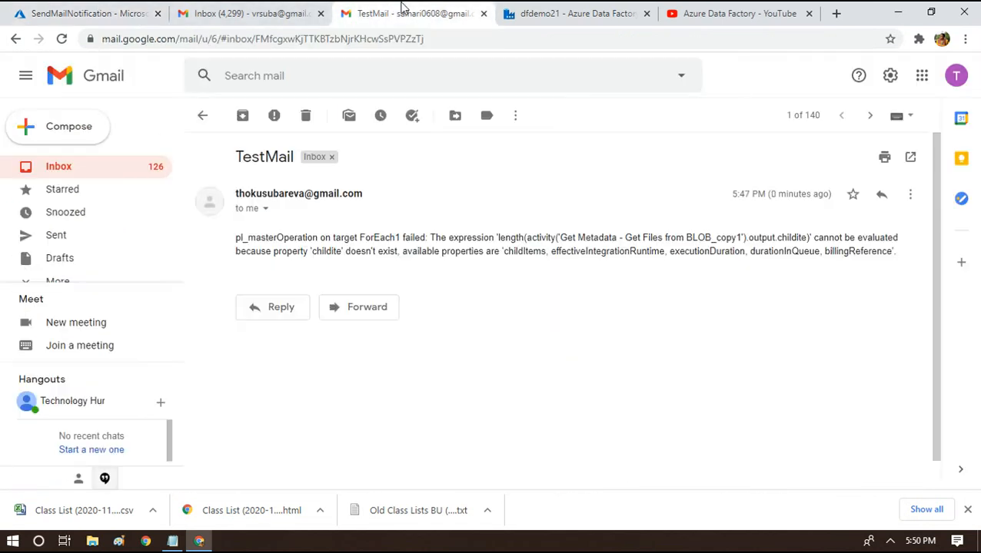
left_click(204, 117)
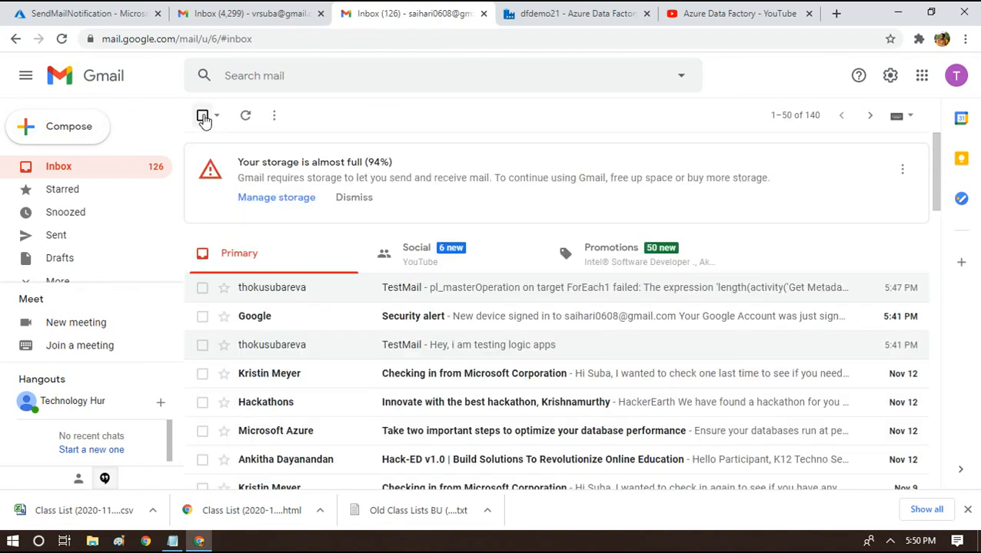
left_click(245, 120)
left_click(244, 120)
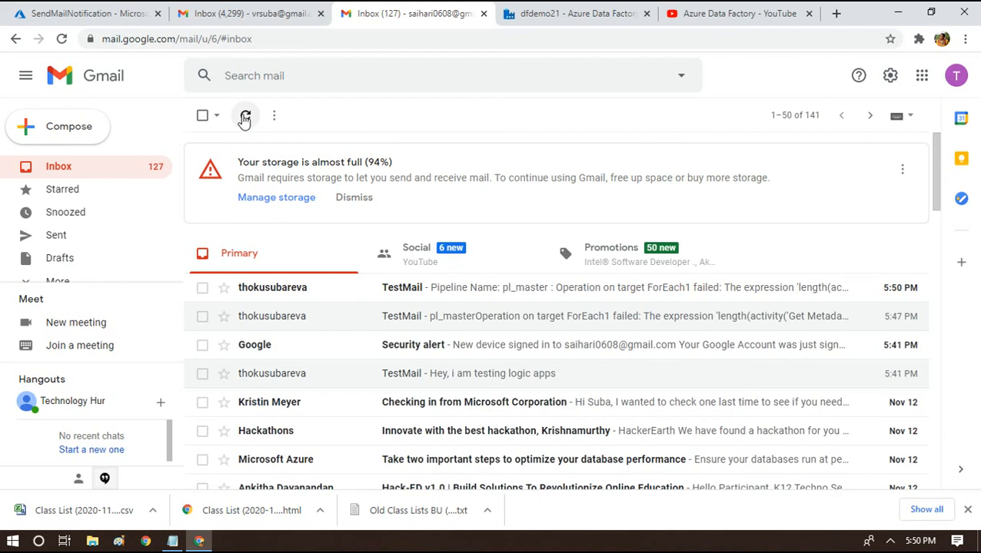
Open the newest TestMail, which shows Pipeline Name: pl_master but lacks an Error Message label.
left_click(407, 289)
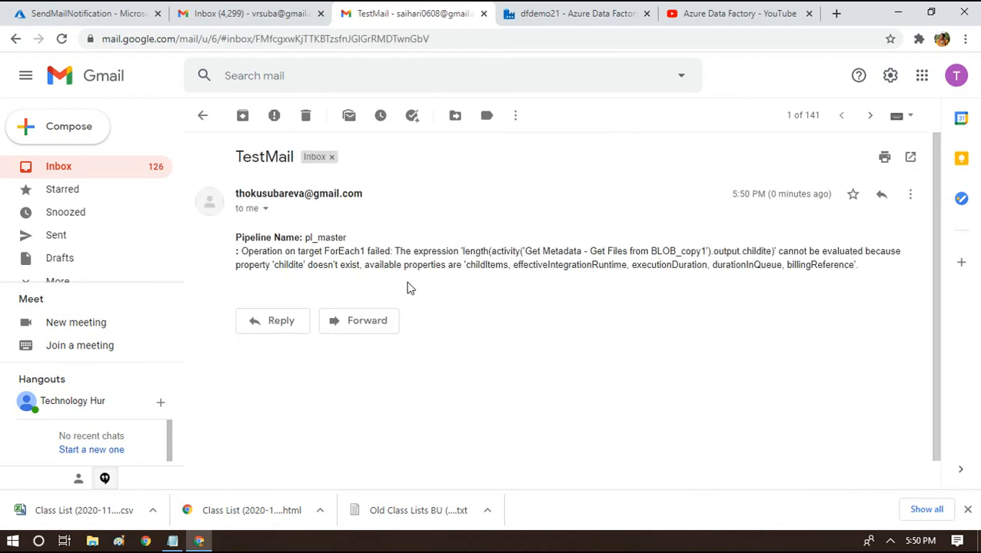
double_click(259, 240)
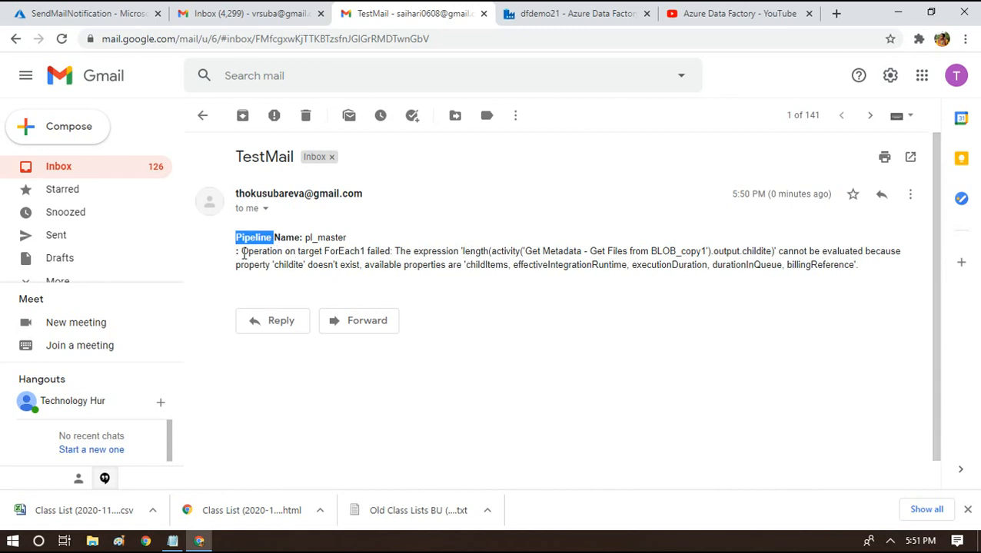
left_click(85, 13)
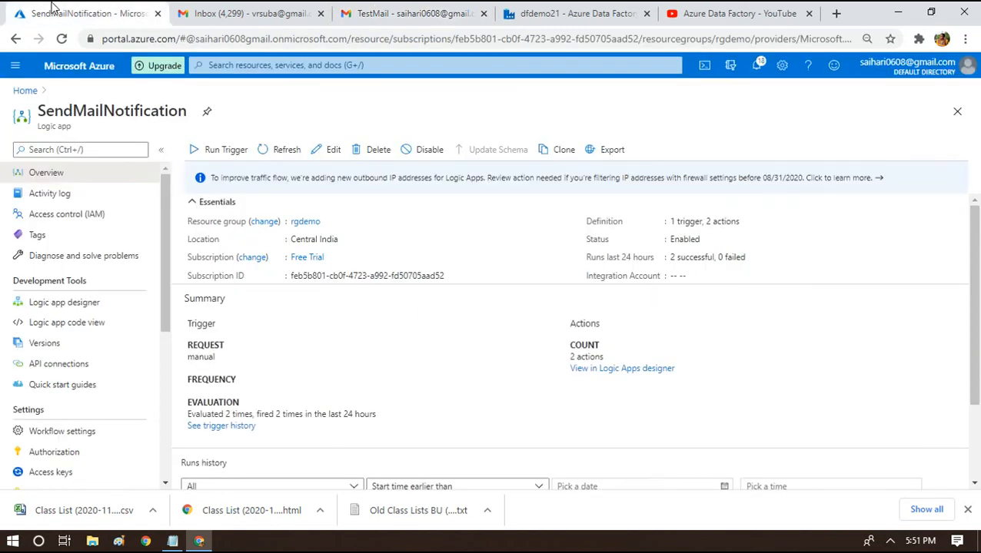
Delete the stray < and > around Error Message in the Initialize variable Body value, then save SendMailNotification.
left_click(81, 302)
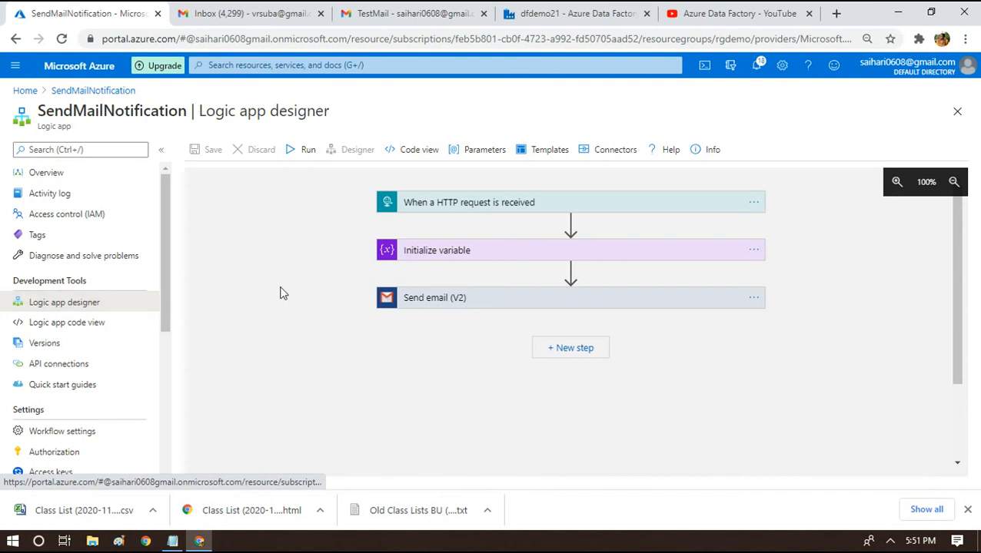
left_click(475, 252)
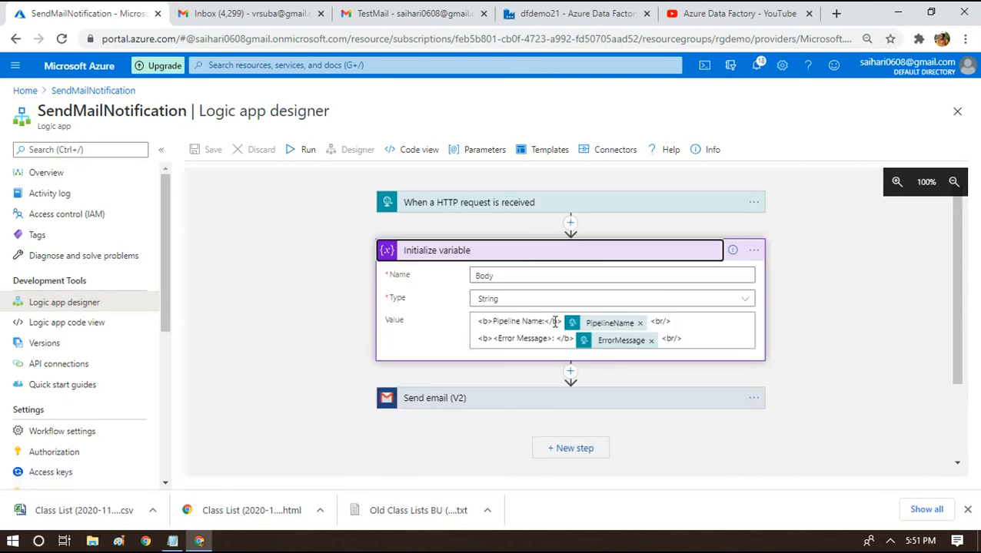
left_click(675, 322)
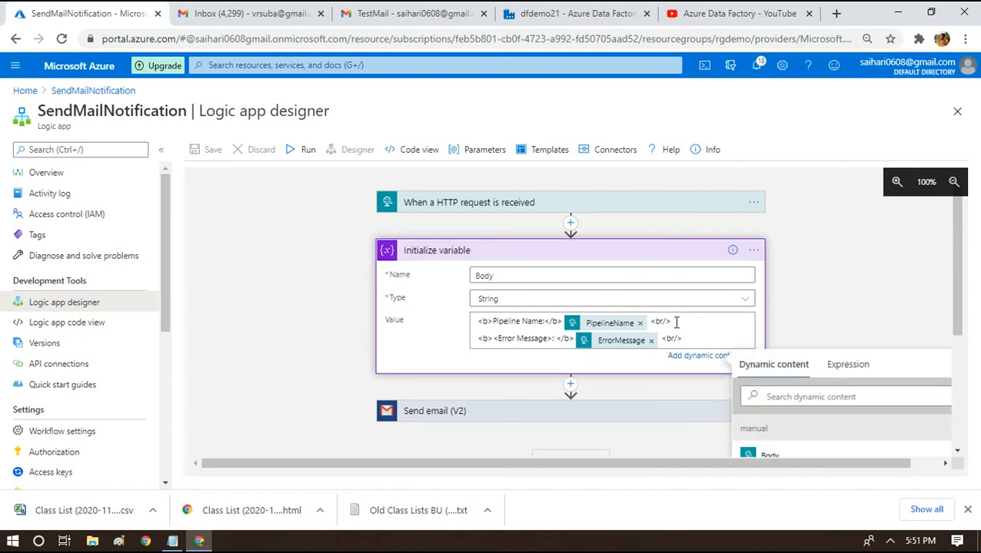
left_click(498, 340)
key("BackSpace")
key("BackSpace")
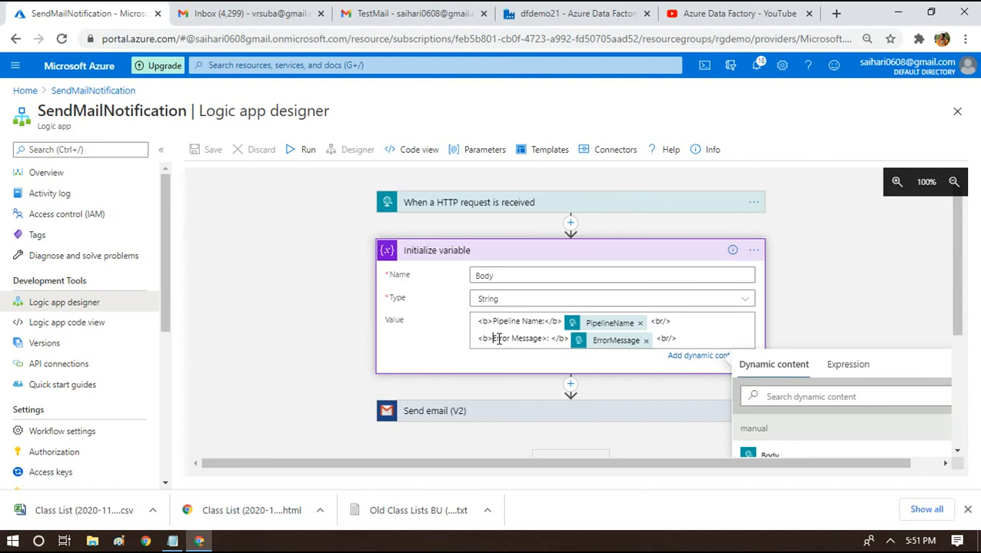
key("Right")
key("Right")
key("Right")
key("Right")
key("Right")
key("Right")
key("Right")
key("Right")
key("Delete")
key("Delete")
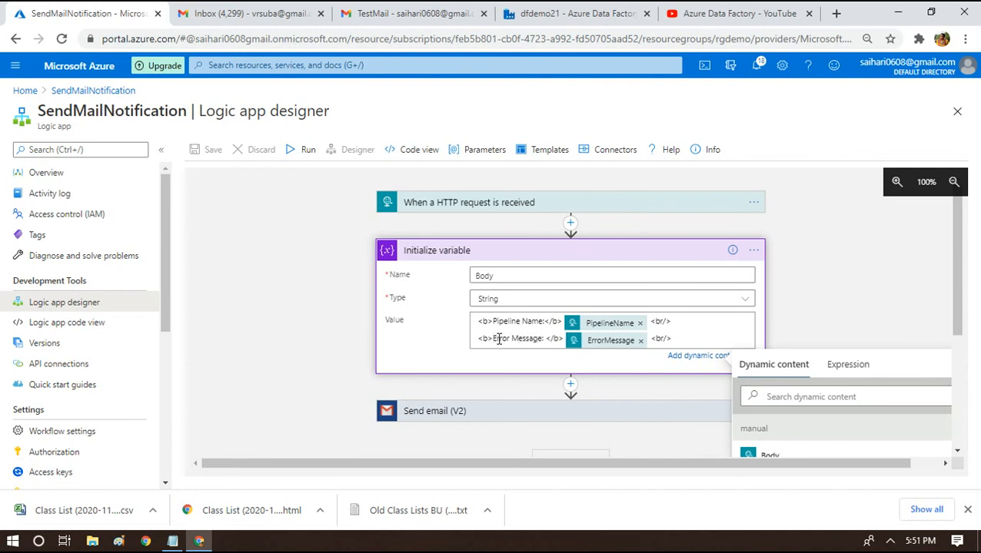
left_click(208, 212)
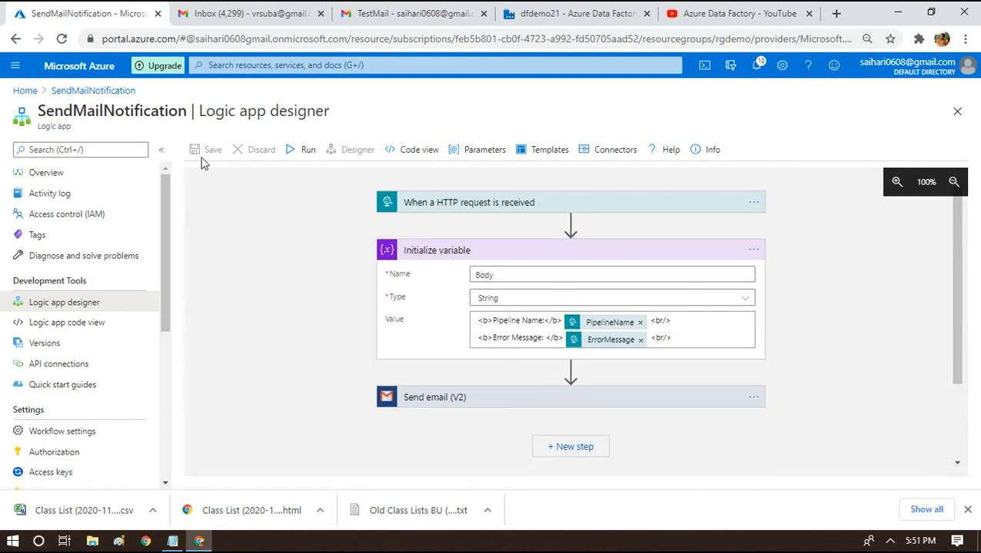
left_click(202, 150)
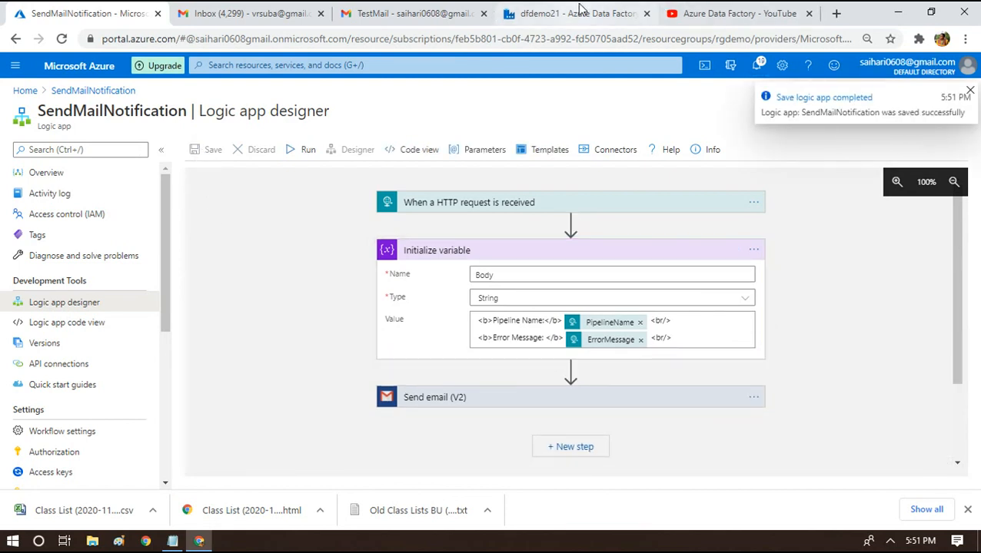
Check the pl_master debug output (Execute Pipeline1 failed, Web1 succeeded), then return to the Gmail inbox.
left_click(572, 13)
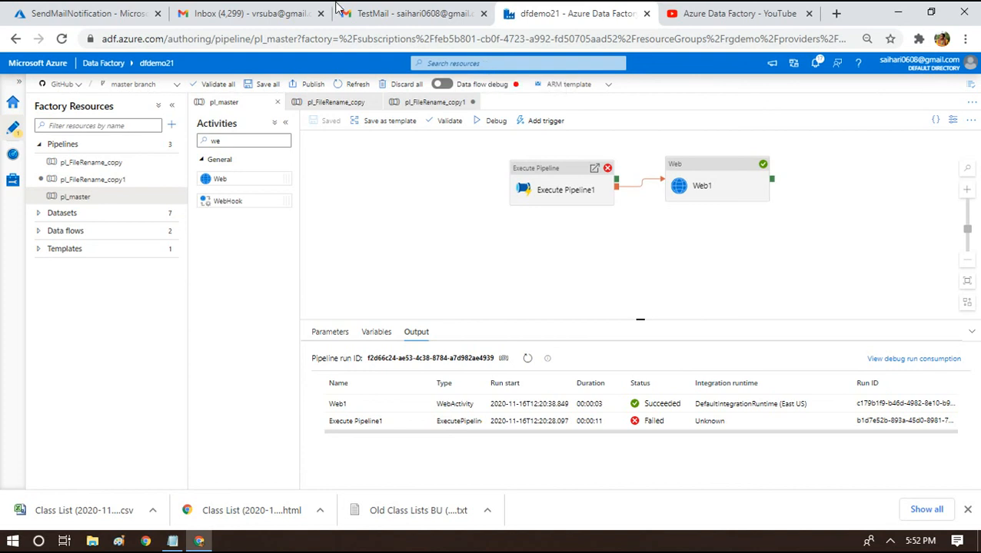
left_click(411, 13)
left_click(203, 117)
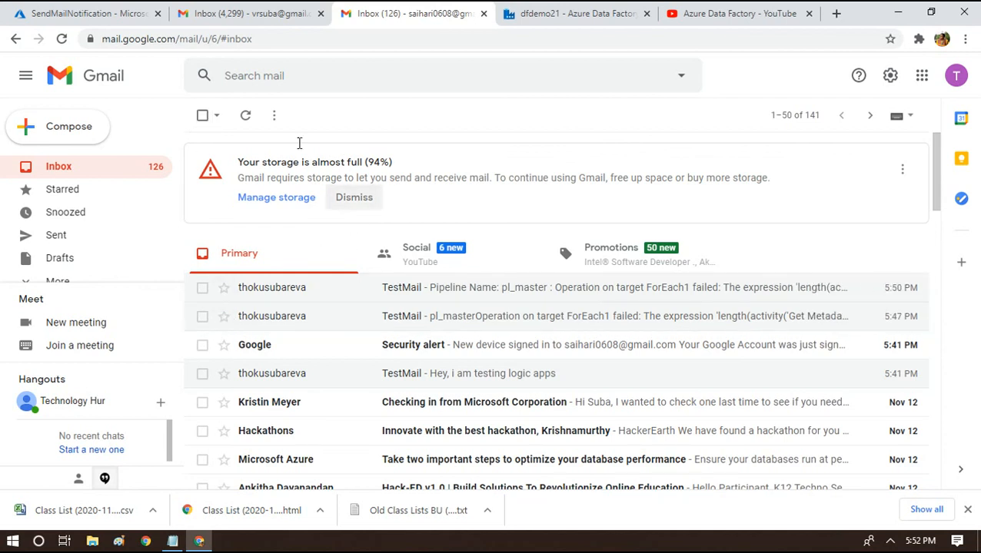
Refresh Gmail until the new TestMail arrives in the Primary inbox.
left_click(244, 123)
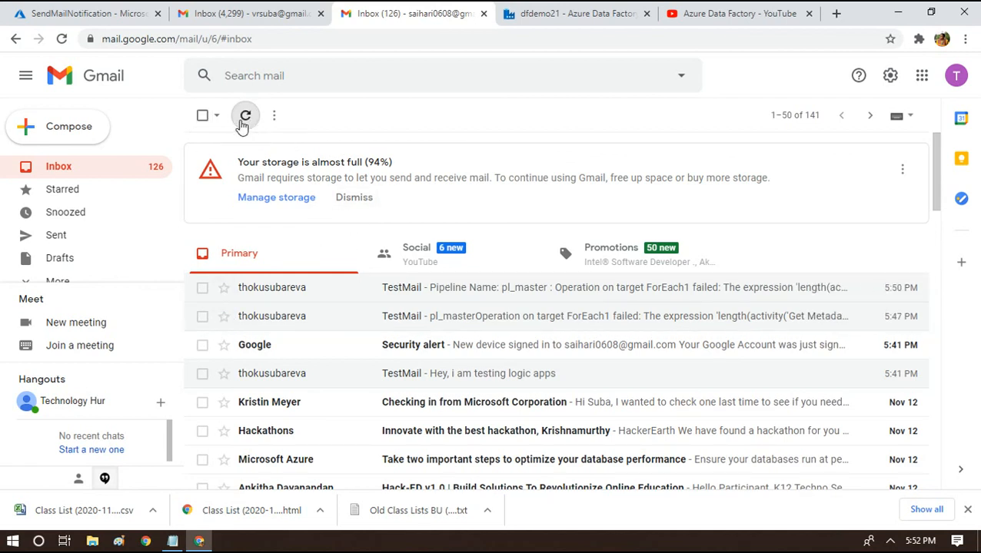
left_click(242, 127)
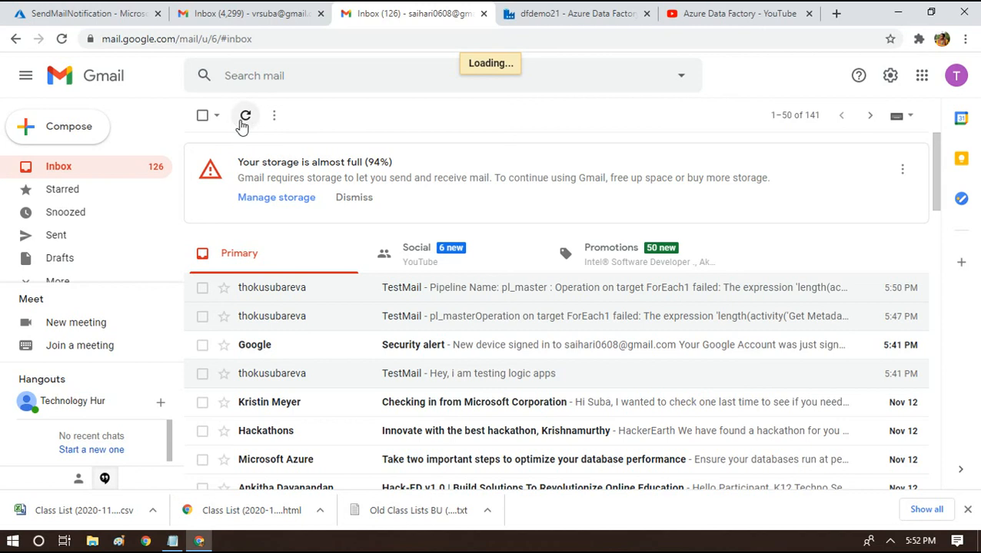
left_click(598, 11)
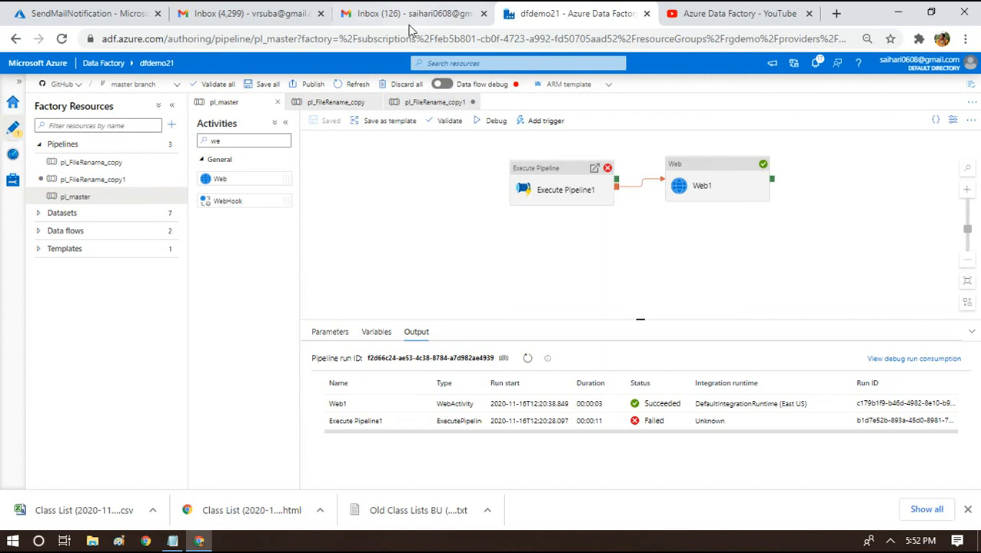
left_click(377, 7)
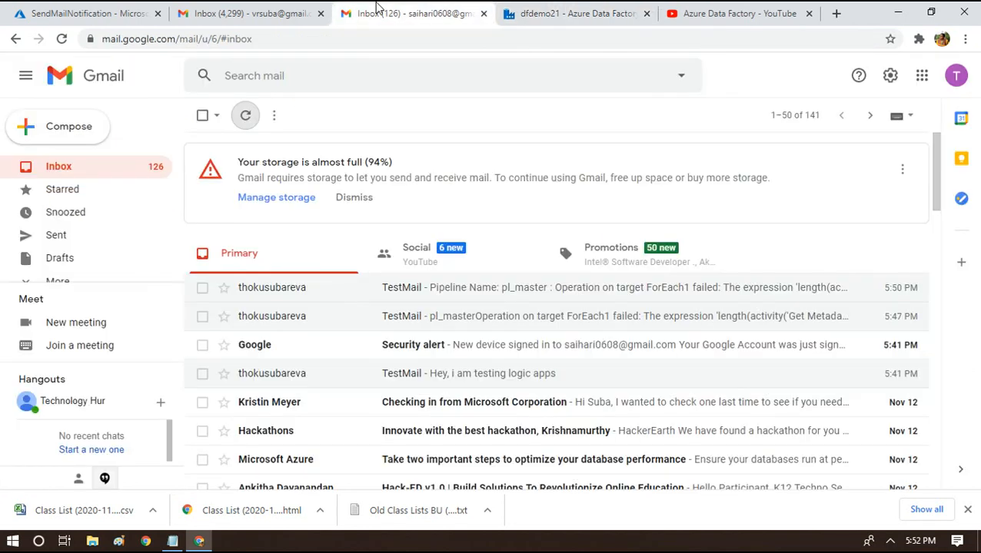
left_click(488, 269)
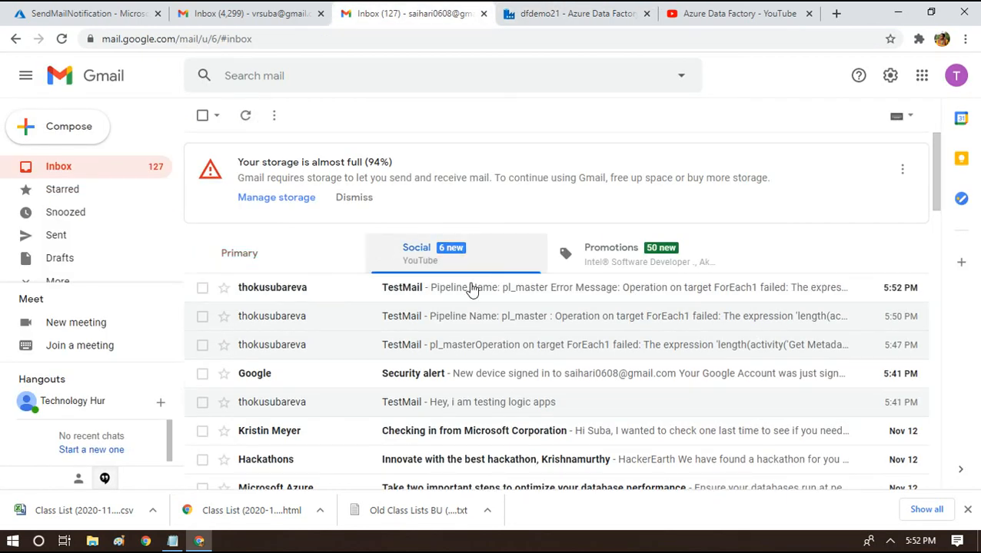
left_click(494, 282)
left_click(79, 170)
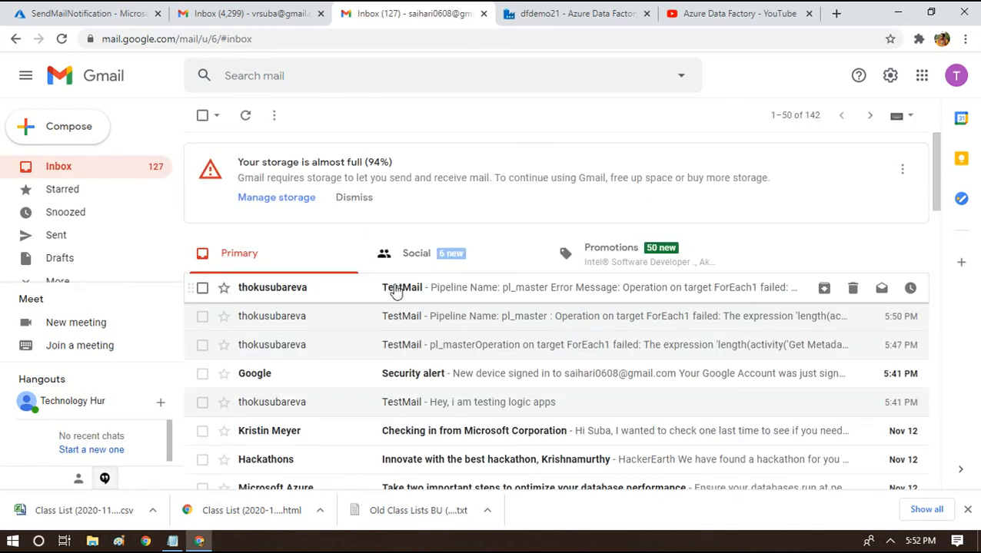
Open the 5:52 PM TestMail and highlight the pl_master pipeline name and the error message text.
left_click(396, 292)
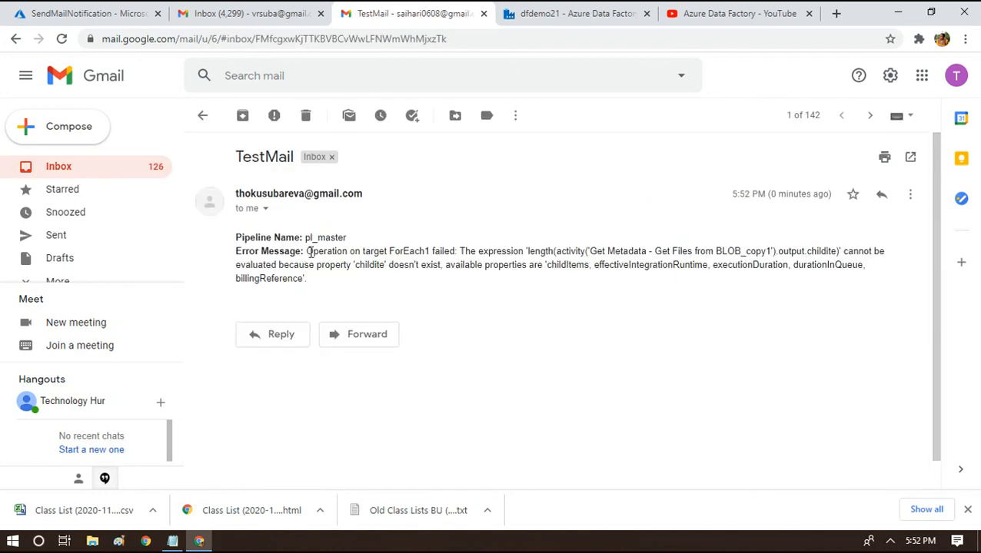
left_click_drag(354, 241, 304, 232)
left_click_drag(255, 250, 313, 283)
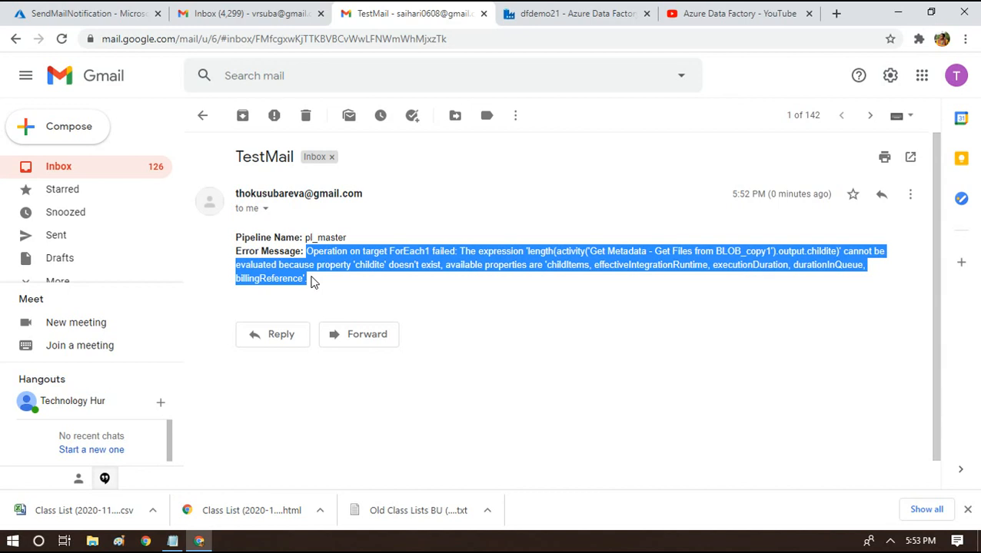